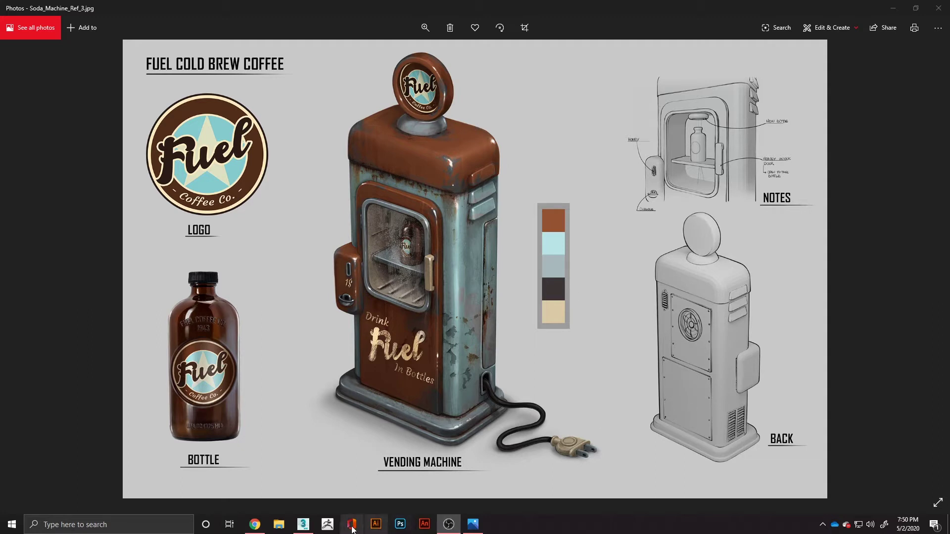
Step: Switch to 3ds Max and unhide the Ref object to show the raised panels on the machine's back
click(302, 524)
alt+middle_drag(479, 337, 320, 312)
click(25, 231)
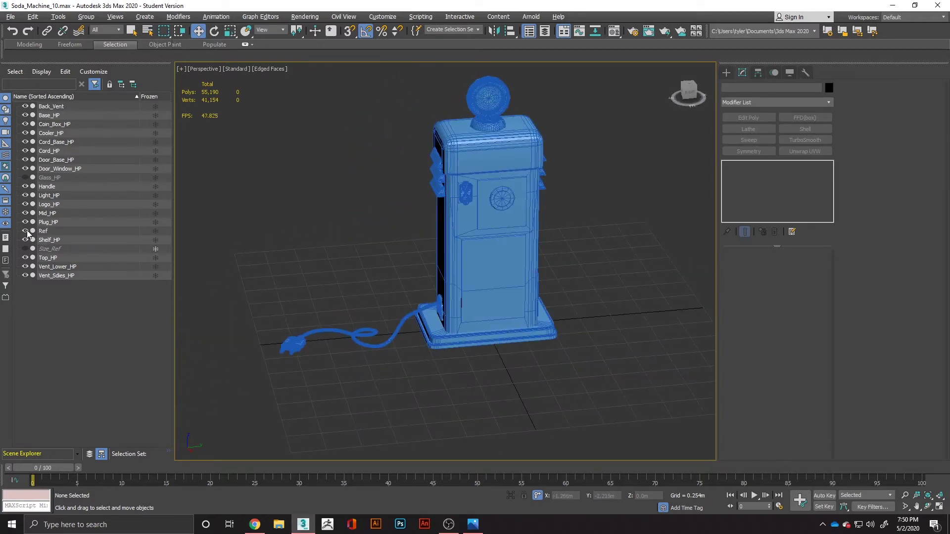
scroll(529, 236, up, 5)
alt+middle_drag(507, 265, 527, 334)
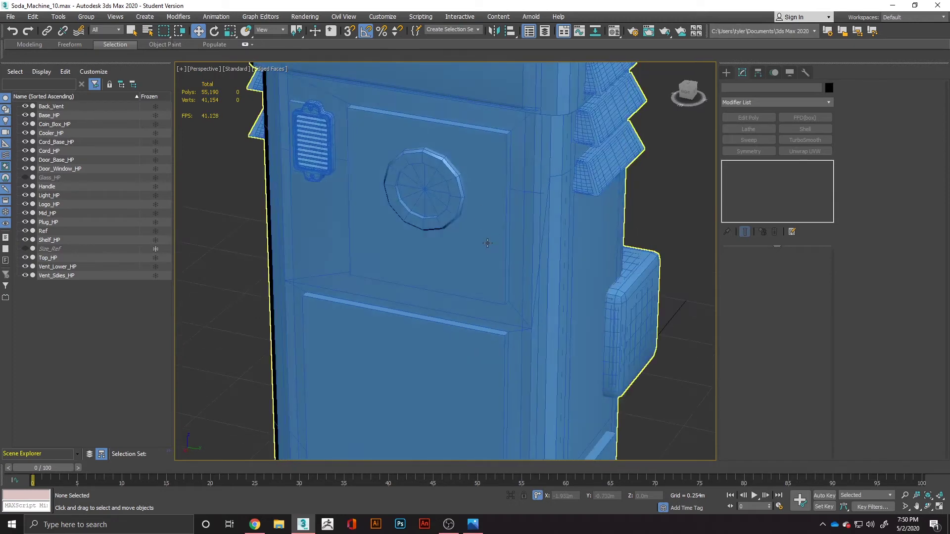
scroll(489, 238, down, 3)
middle_drag(489, 238, 533, 189)
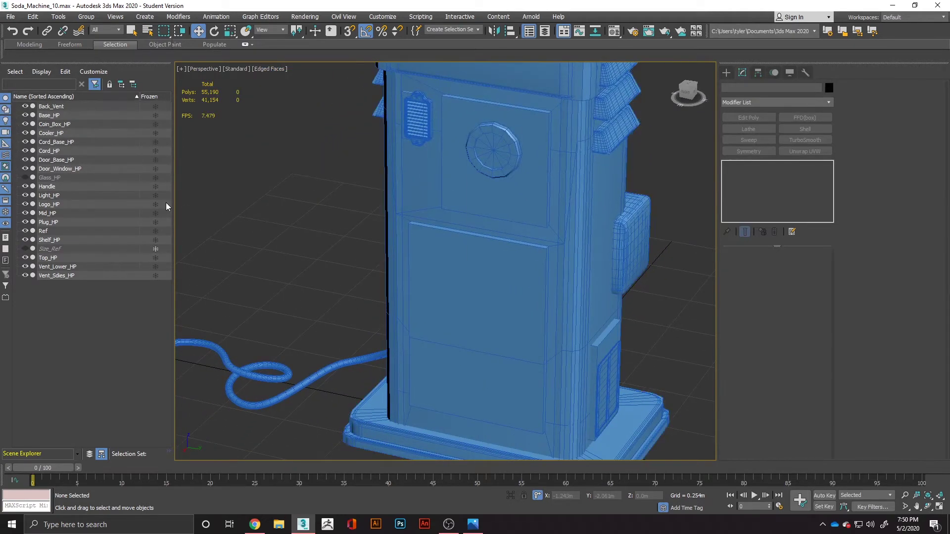
Step: Clone the Ref object as a copy named Panel and hide the original Ref
click(46, 231)
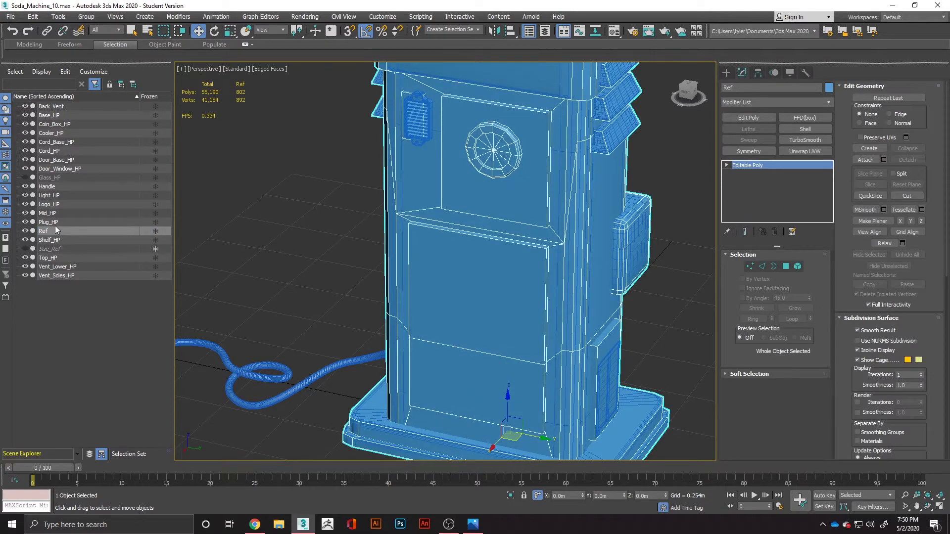
key(ctrl+v)
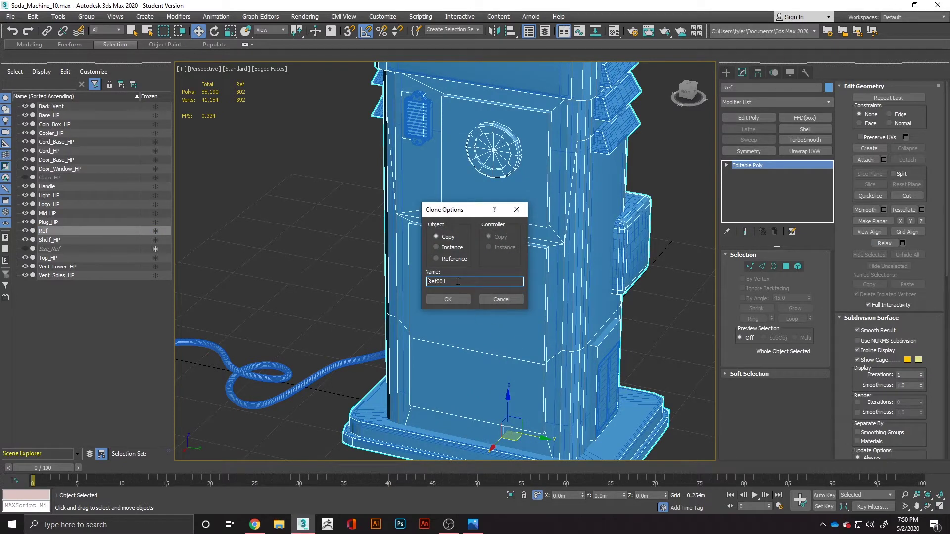
drag(458, 282, 389, 268)
text(Panle)
key(Return)
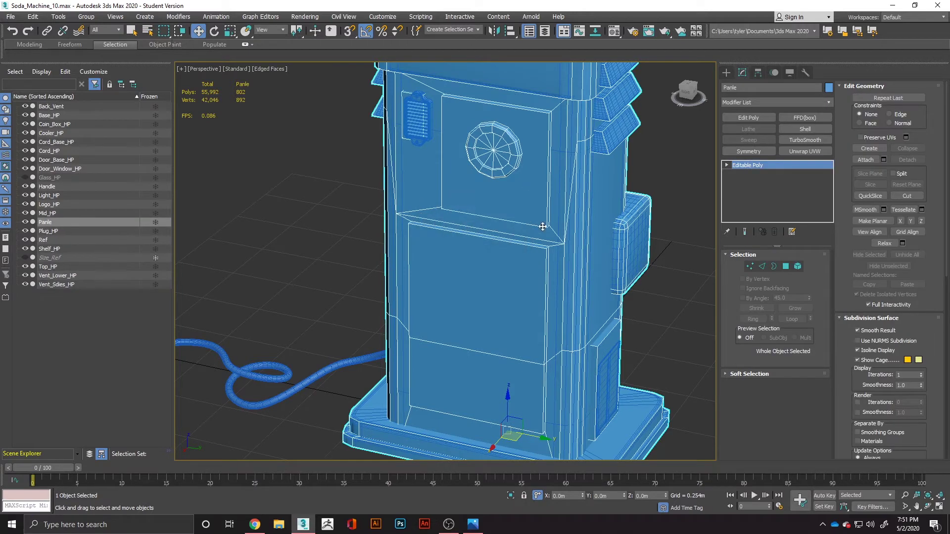
double_click(52, 222)
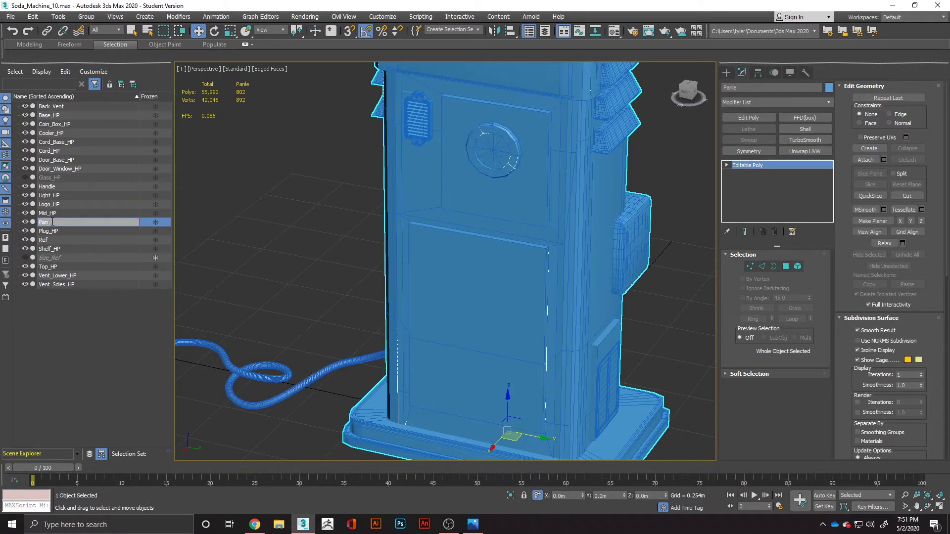
text(el)
key(Return)
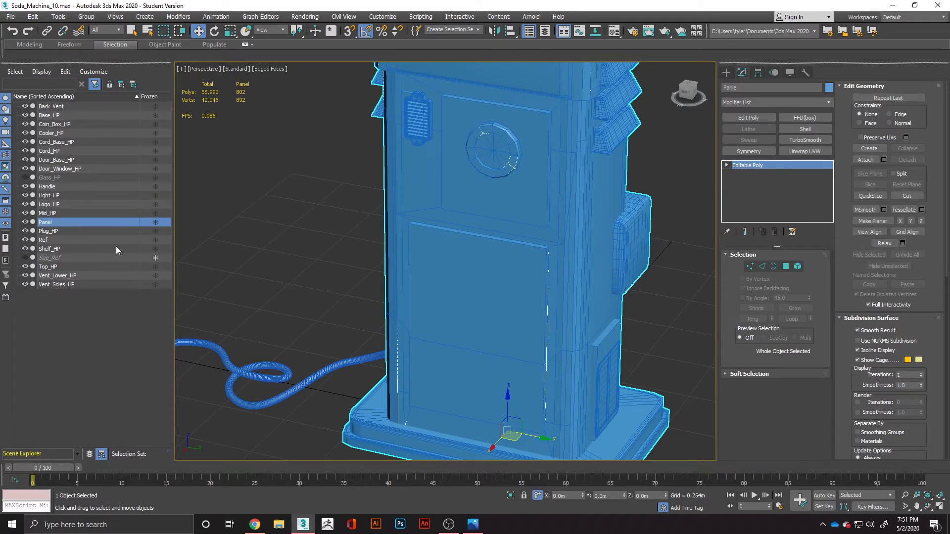
click(25, 239)
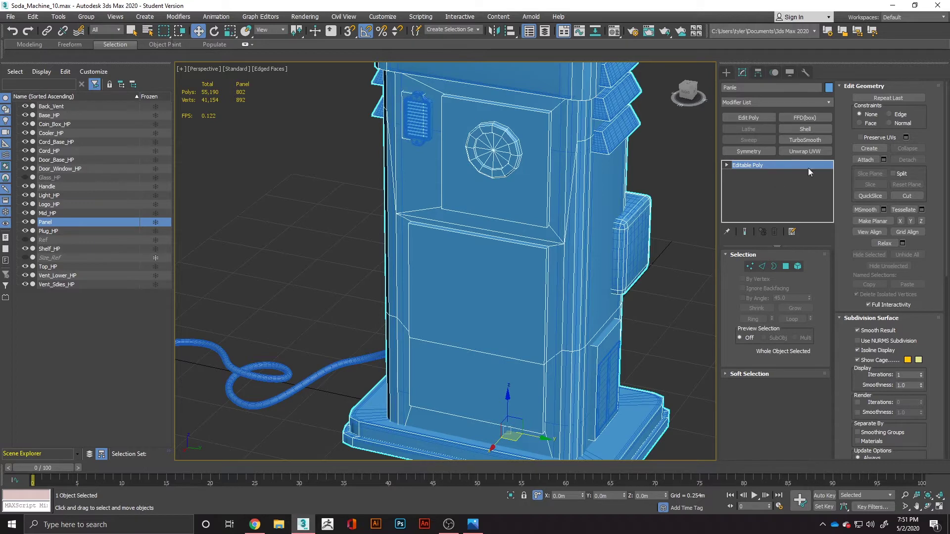
click(789, 267)
click(504, 197)
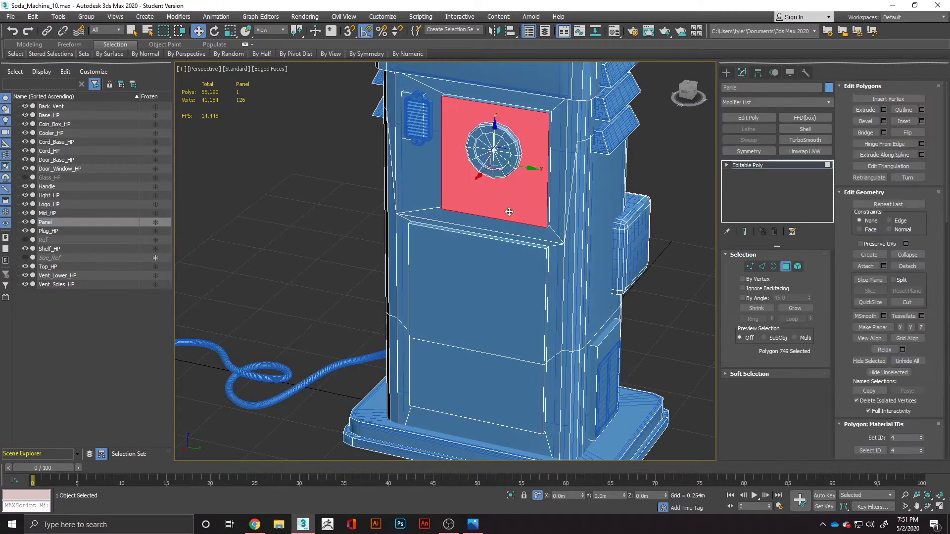
ctrl+click(510, 302)
ctrl+click(509, 378)
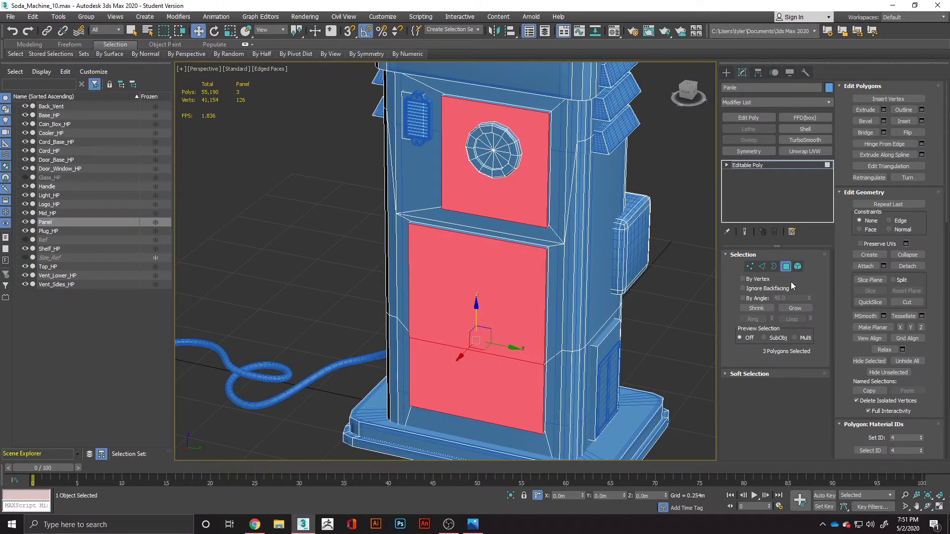
key(ctrl+Page_Up)
alt+middle_drag(532, 231, 607, 251)
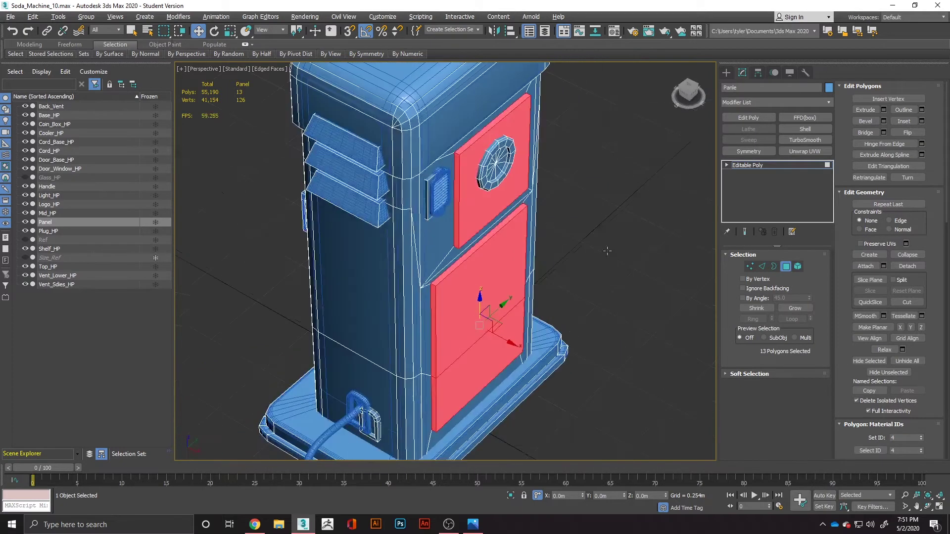
ctrl+click(799, 268)
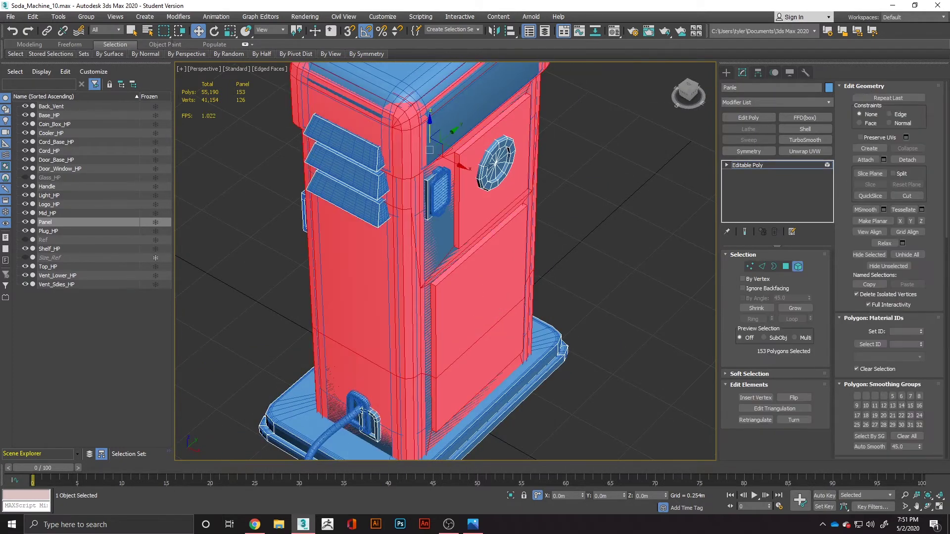
ctrl+click(492, 169)
click(587, 208)
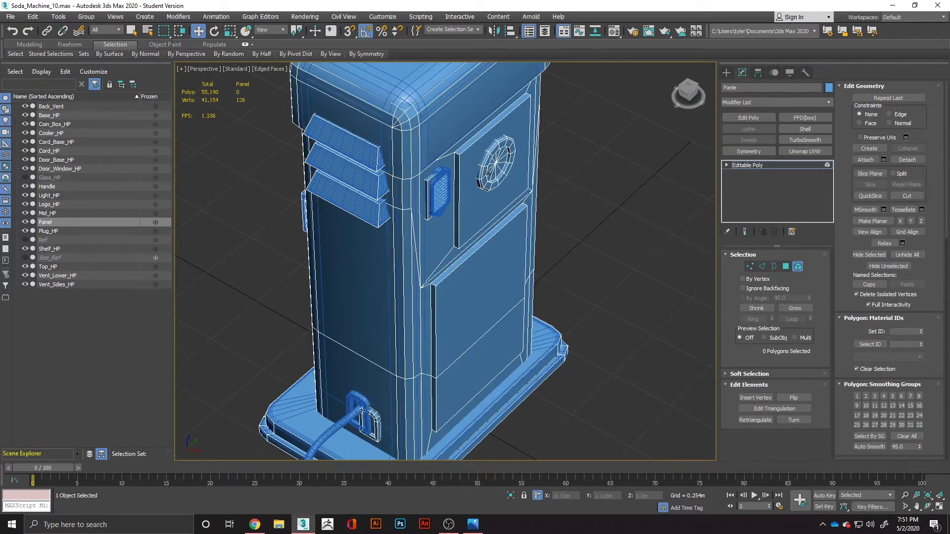
Step: Delete all geometry of the Panel object except the round fan element and the two raised back panels with their side faces
click(490, 171)
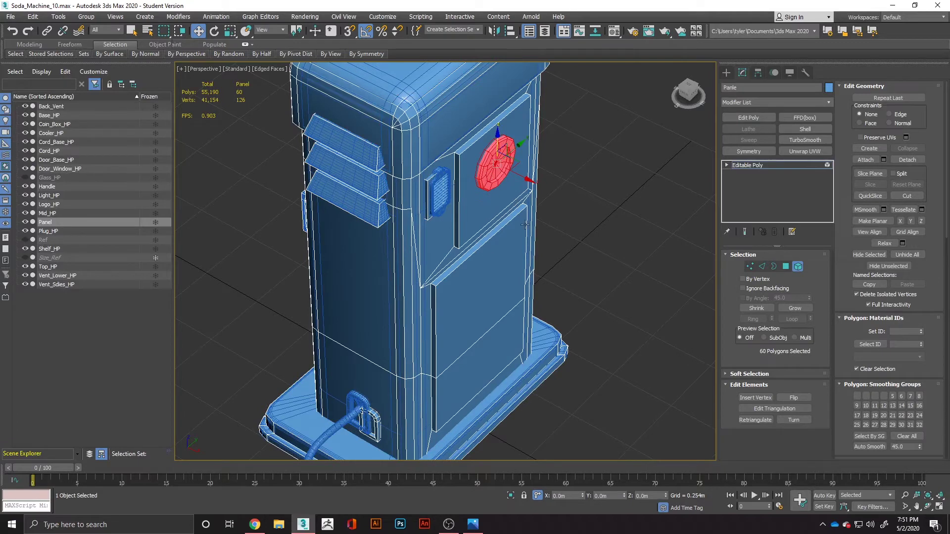
click(785, 267)
ctrl+click(515, 218)
ctrl+click(498, 302)
ctrl+click(496, 331)
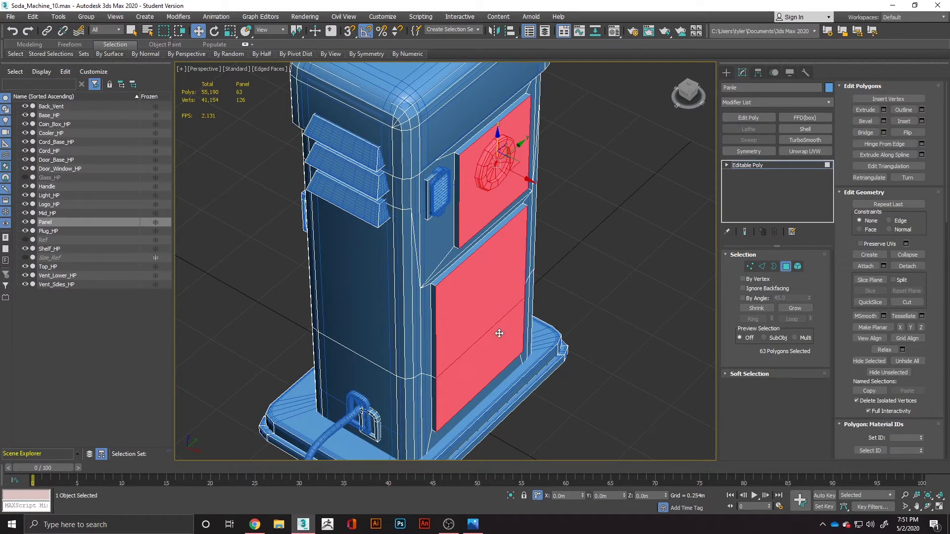
key(shift+e)
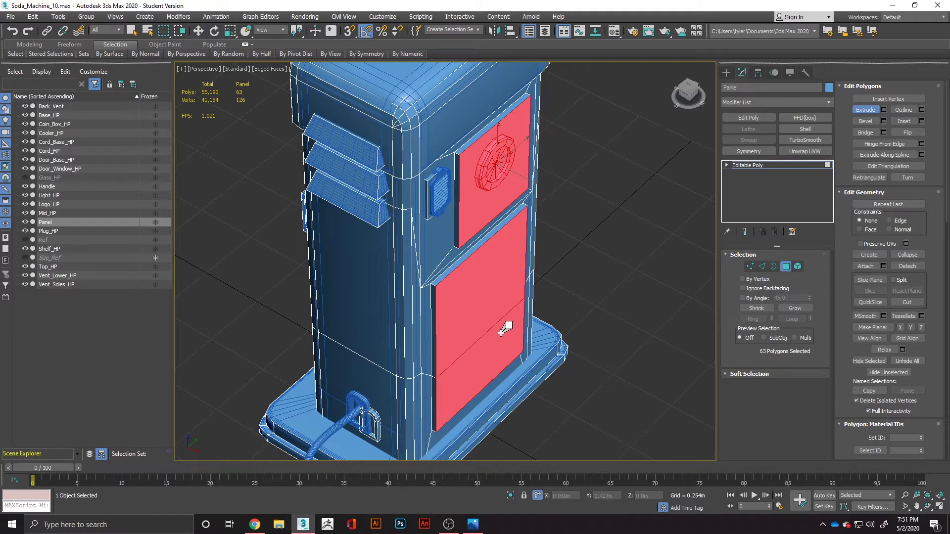
drag(502, 330, 526, 327)
key(w)
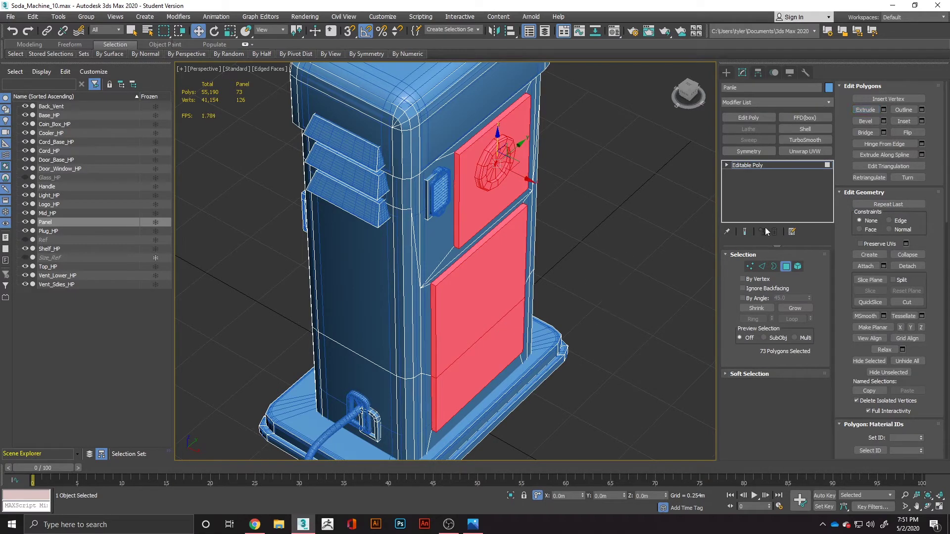
key(ctrl+i)
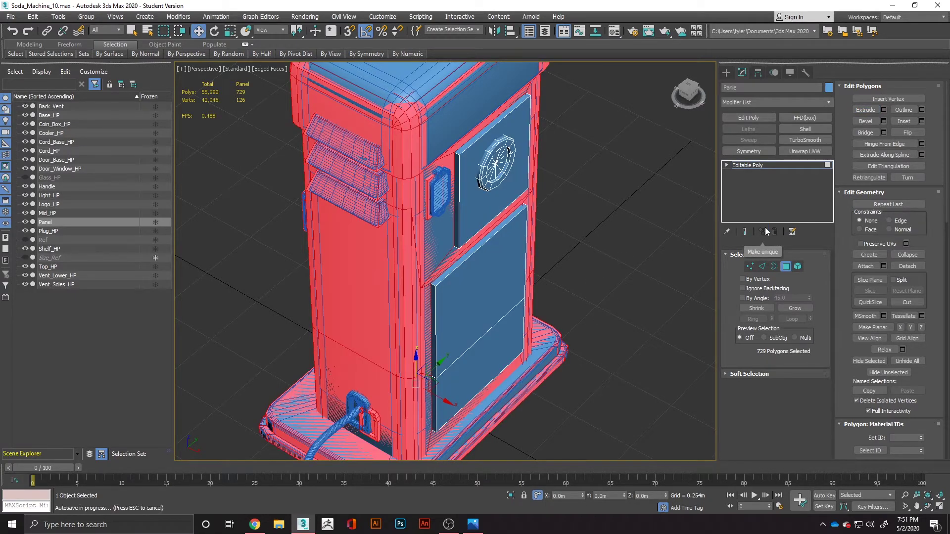
key(Delete)
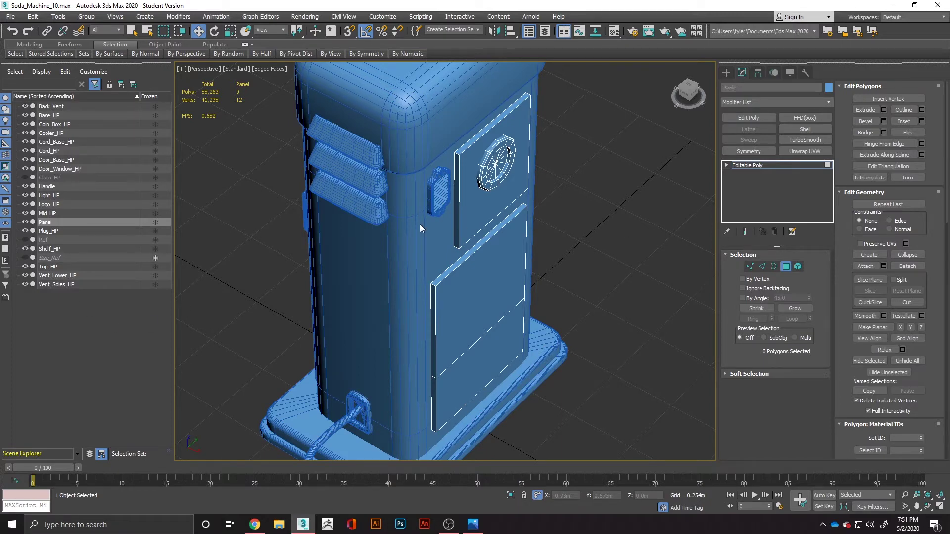
Step: Change the Panel object's display color to pale yellow
alt+middle_drag(420, 228, 710, 135)
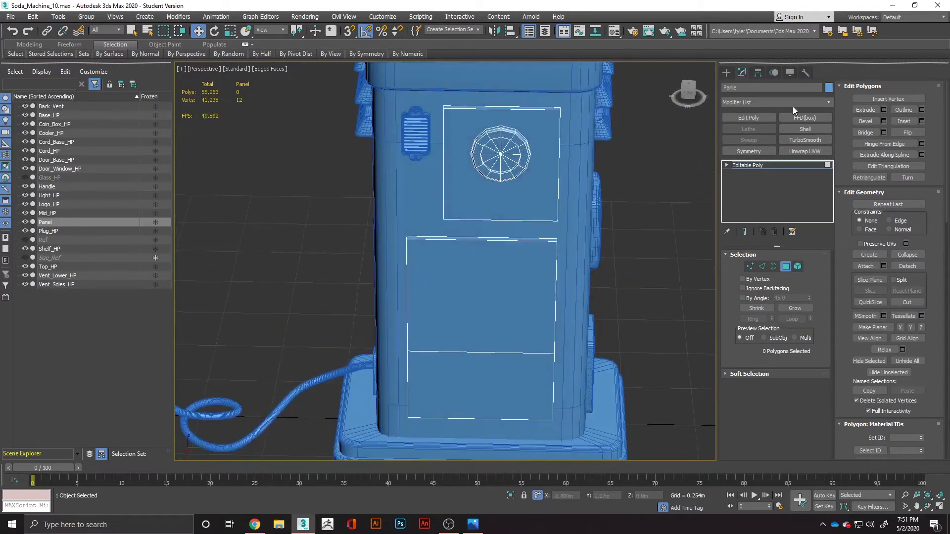
click(828, 88)
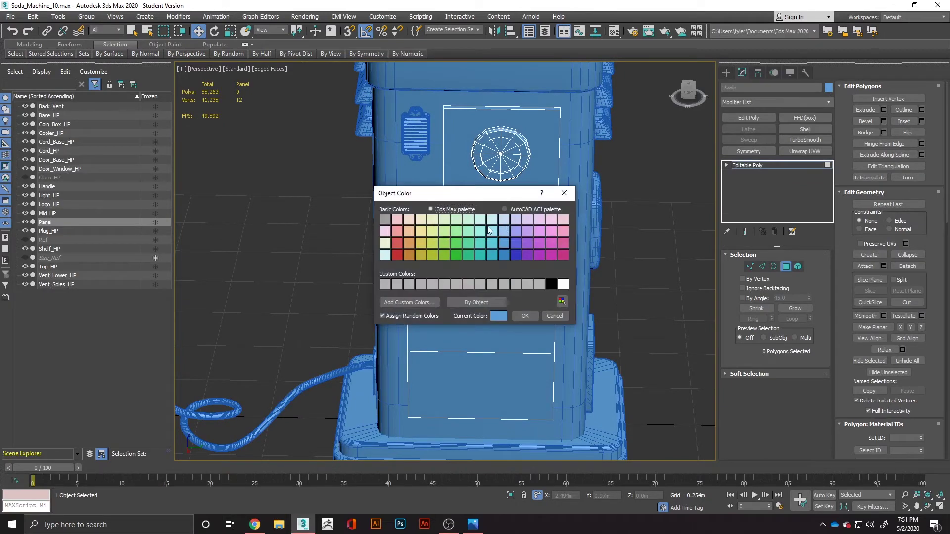
click(421, 220)
click(531, 315)
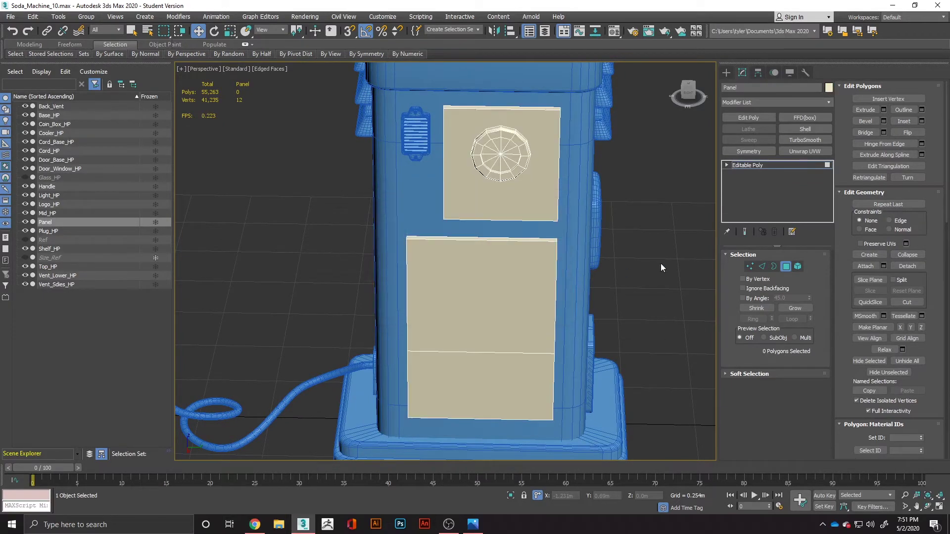
Step: Remove the horizontal edge loop crossing the lower back panel, including its vertices
alt+middle_drag(669, 242, 688, 282)
alt+middle_drag(661, 317, 627, 303)
click(762, 268)
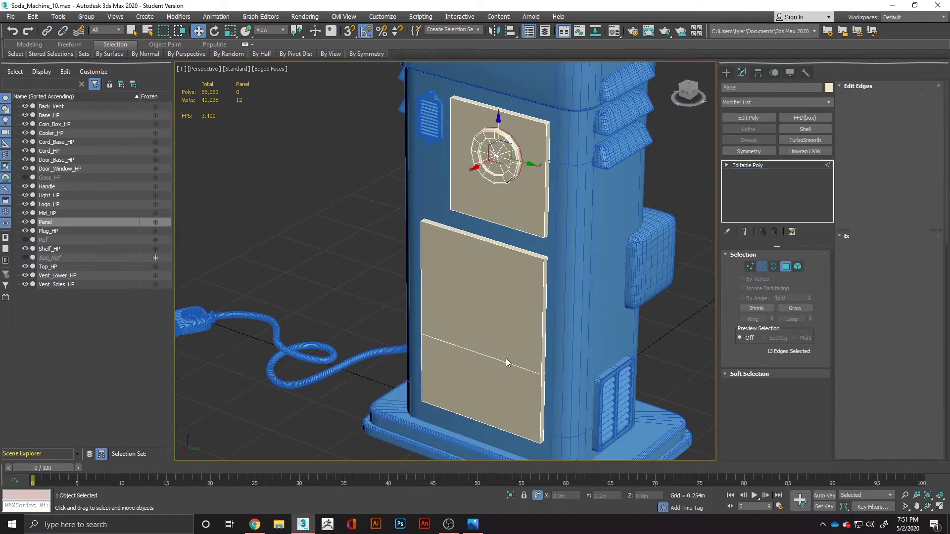
key(2)
click(762, 266)
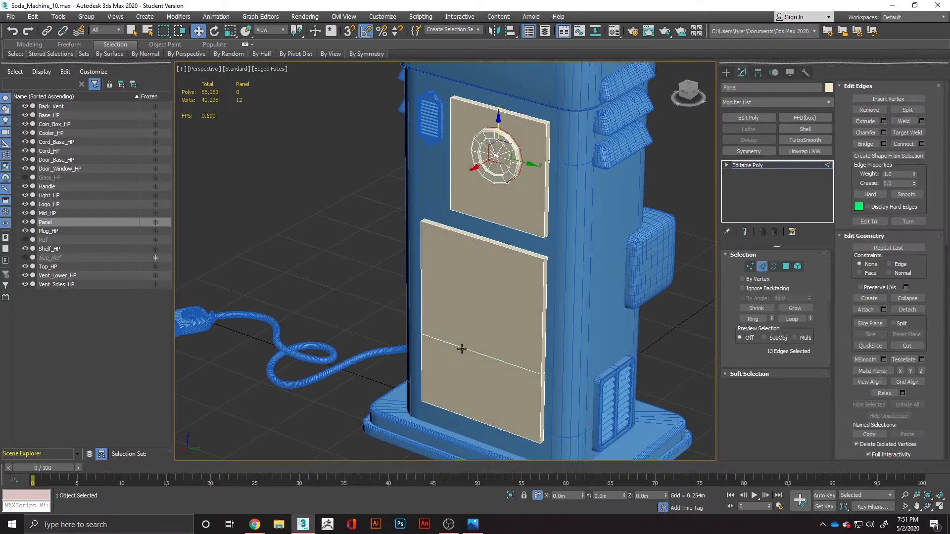
double_click(473, 350)
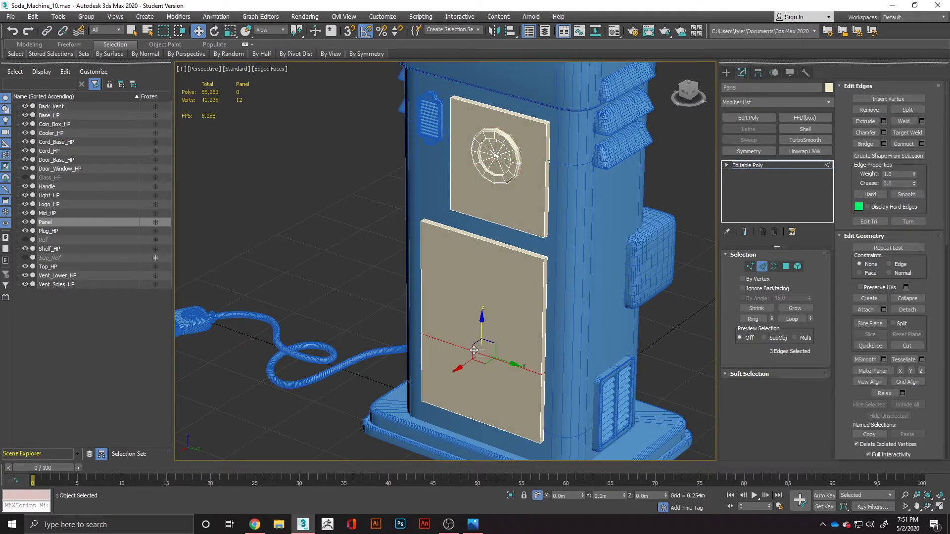
key(ctrl+BackSpace)
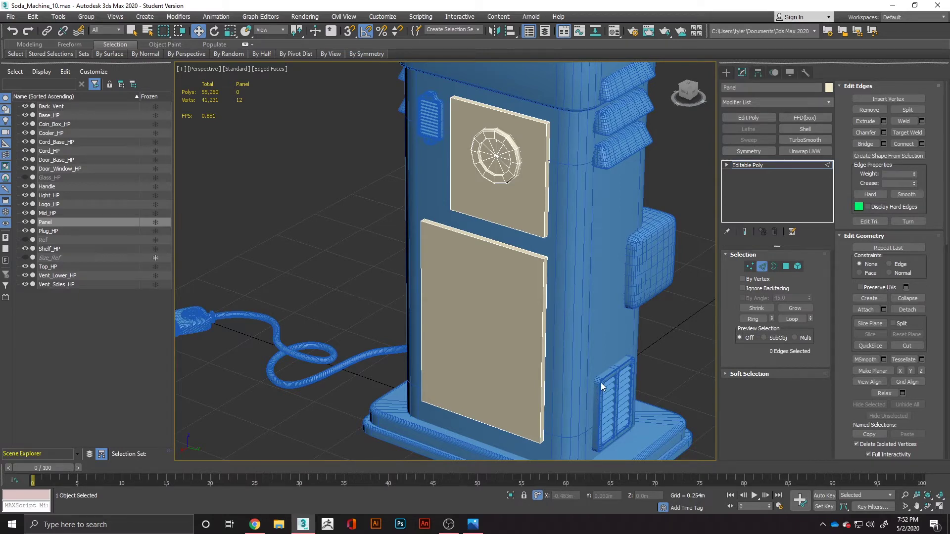
Step: Detach the round fan element from the upper back panel as a separate object named Fan and hide it
alt+middle_drag(546, 338, 612, 347)
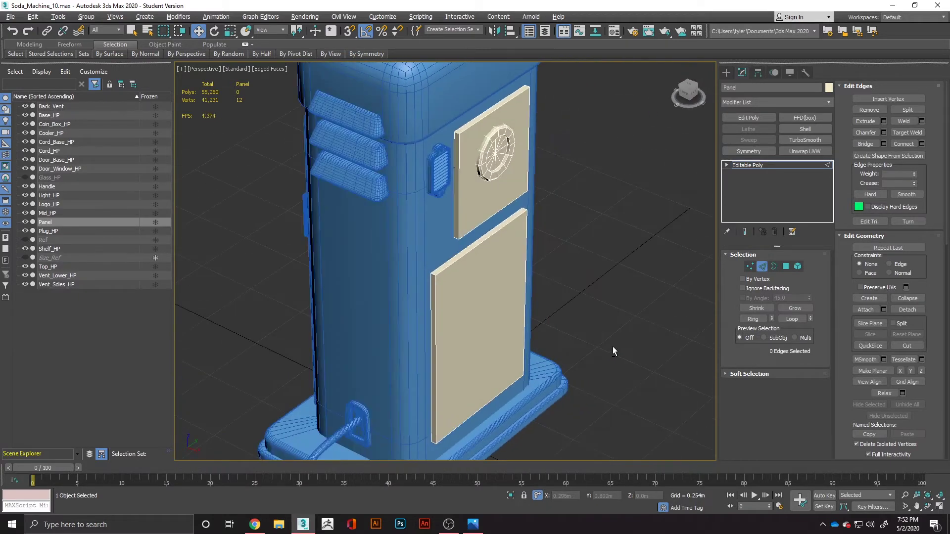
scroll(561, 291, down, 4)
scroll(561, 291, up, 5)
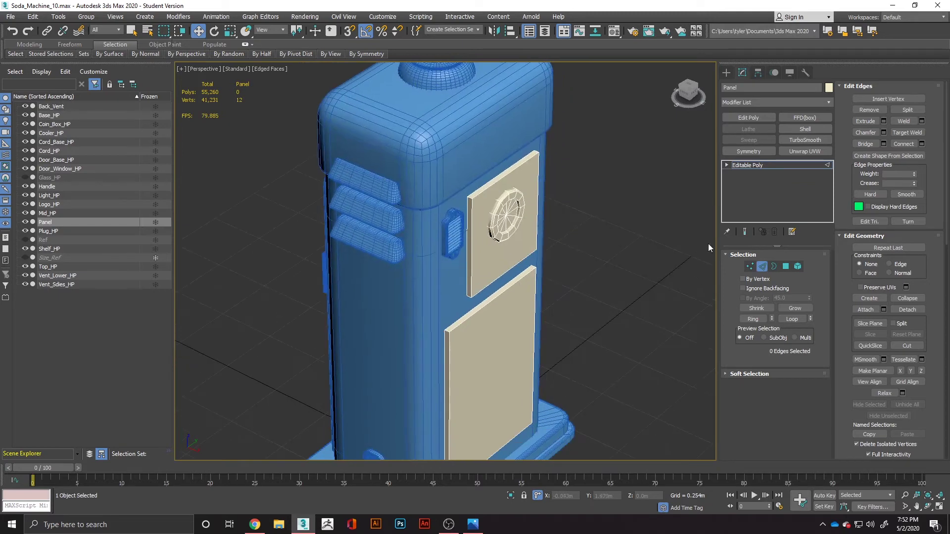
click(797, 266)
click(502, 218)
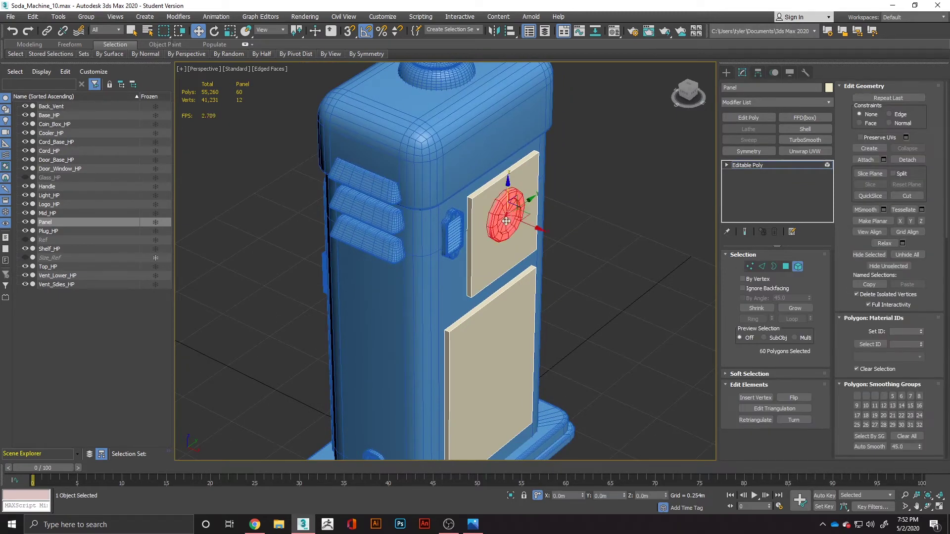
click(907, 160)
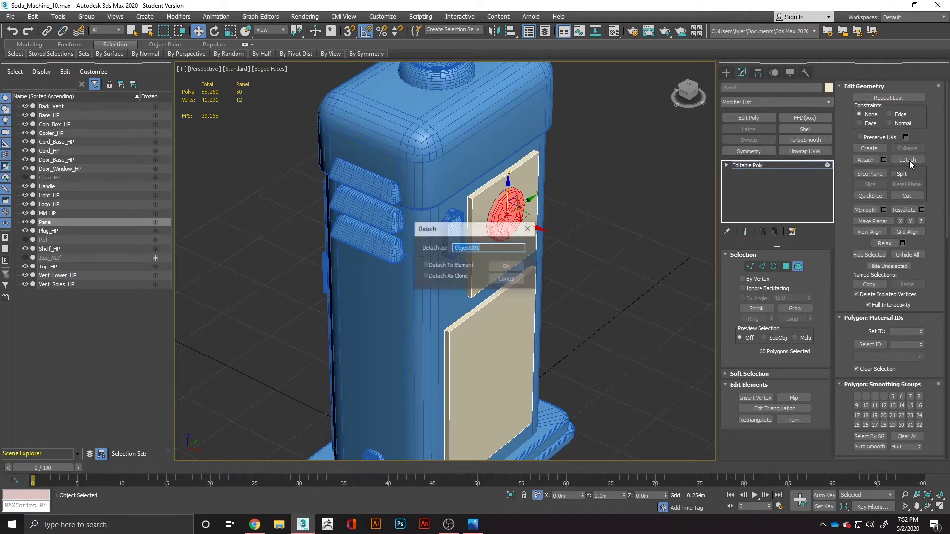
text(Fan)
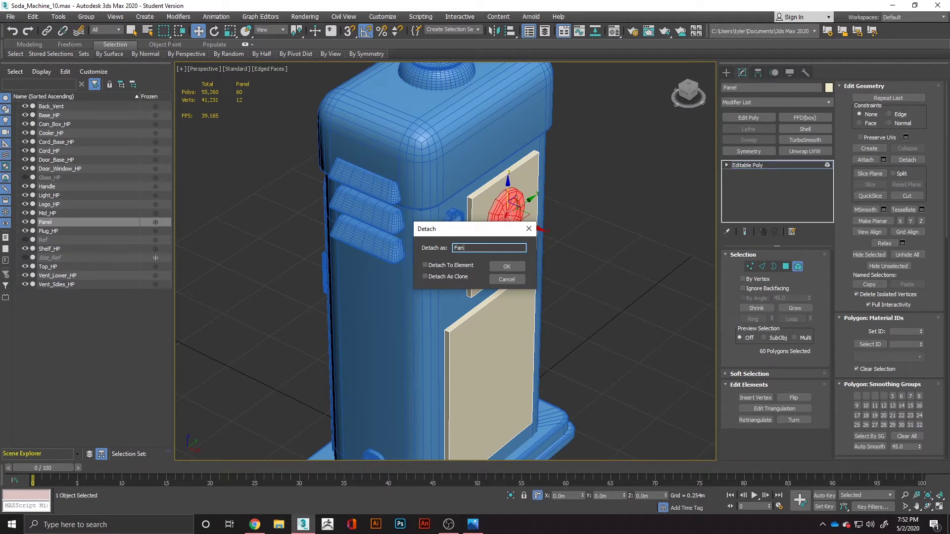
key(Return)
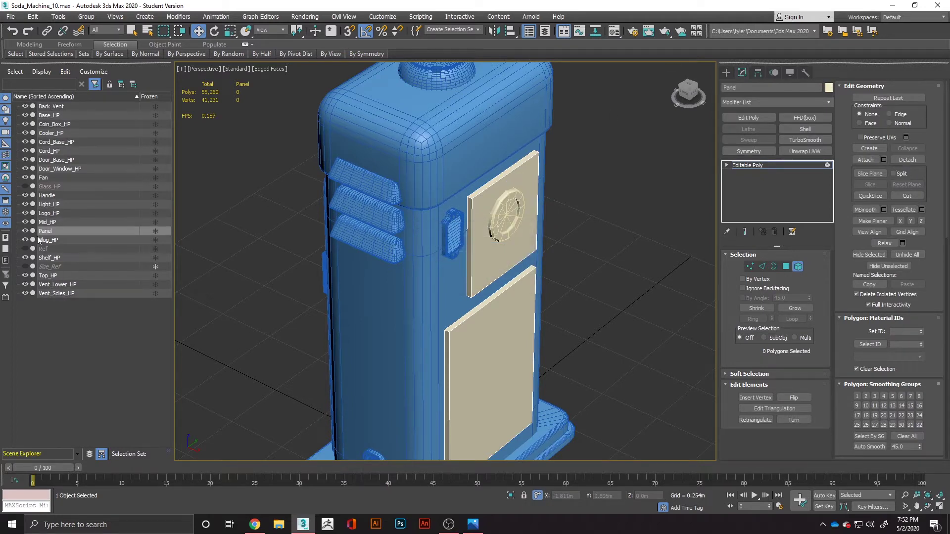
click(25, 178)
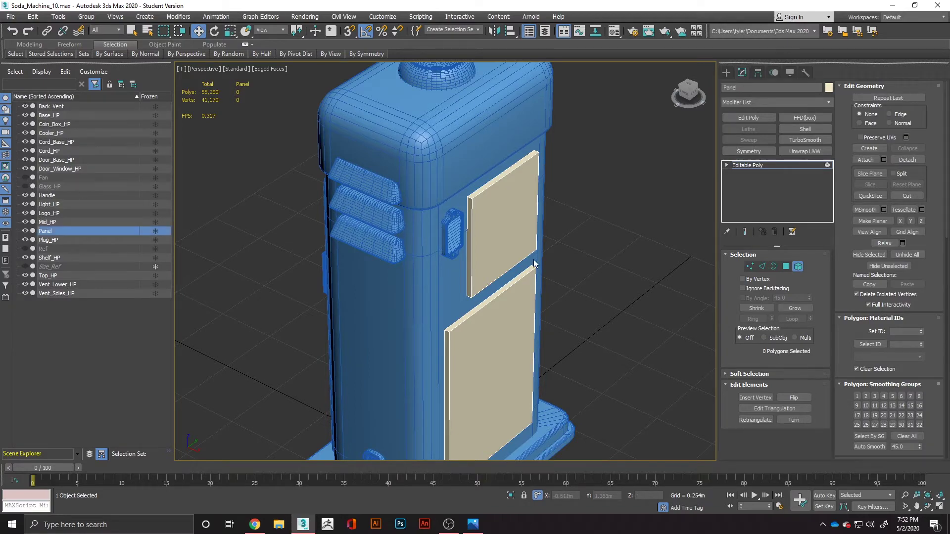
alt+middle_drag(514, 264, 488, 248)
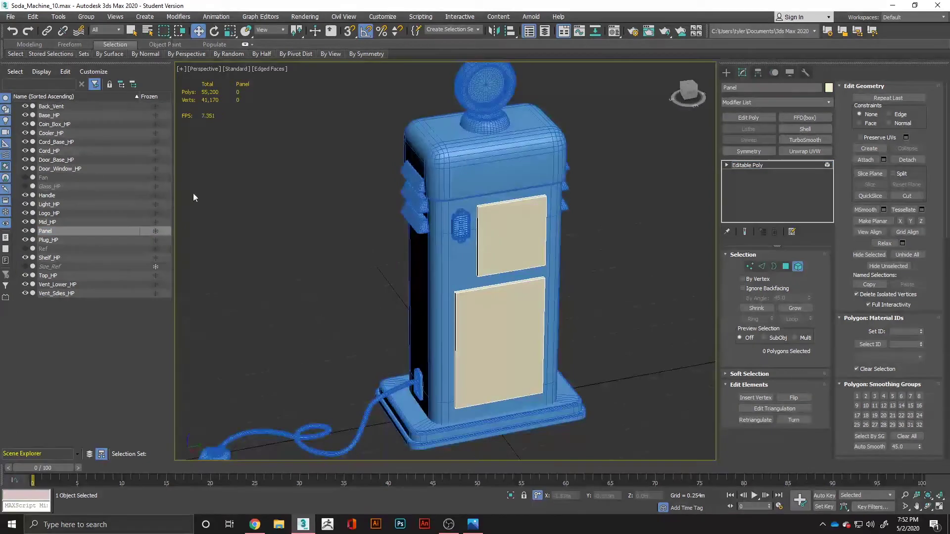
Step: Detach the upper back panel element from the Panel object as a separate object named Top_Panel
click(522, 233)
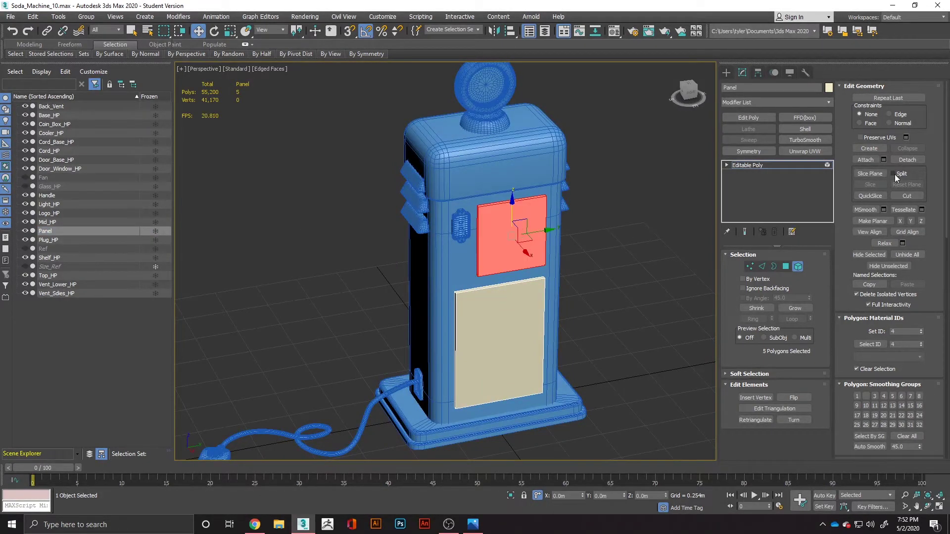
click(906, 159)
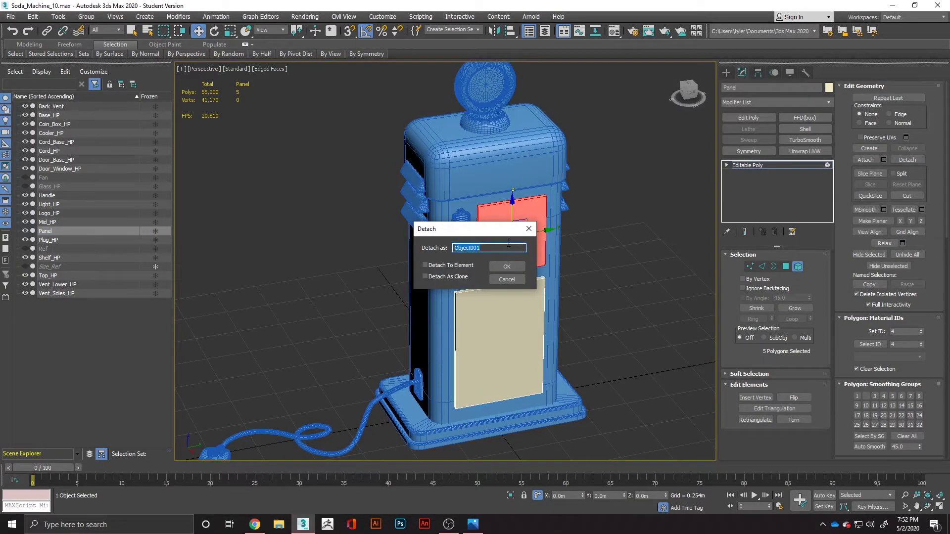
text(Top_Panel)
key(Return)
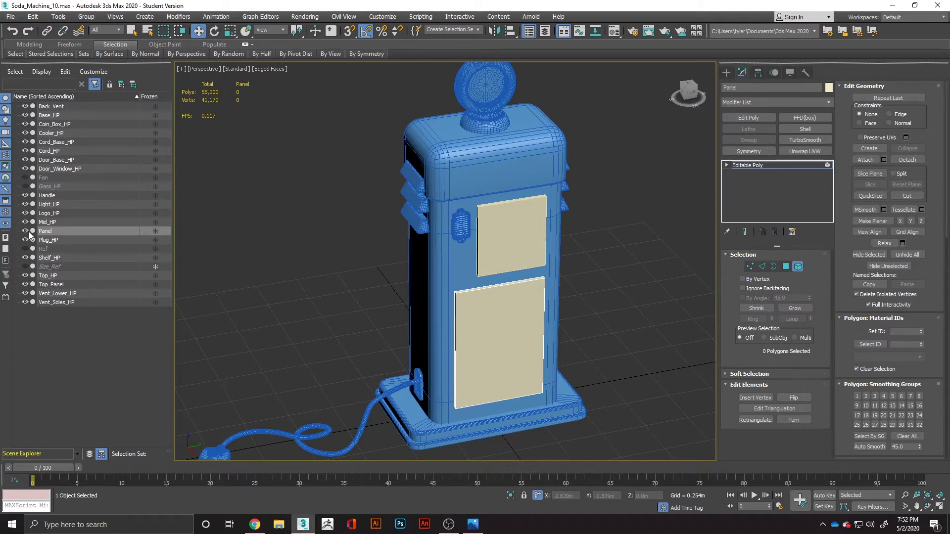
Step: Rename the remaining Panel object as Lower_Panel
click(45, 232)
text(Lower_P)
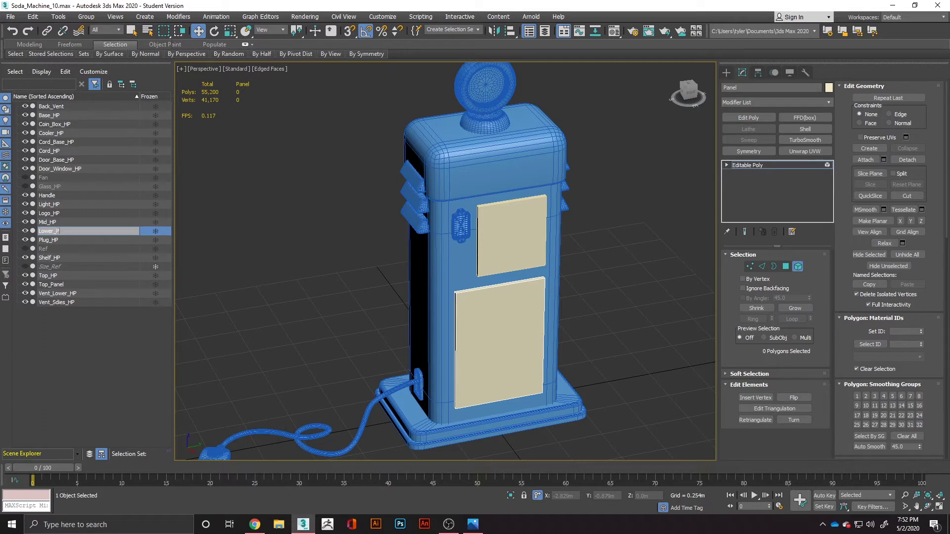
text(anel)
key(Return)
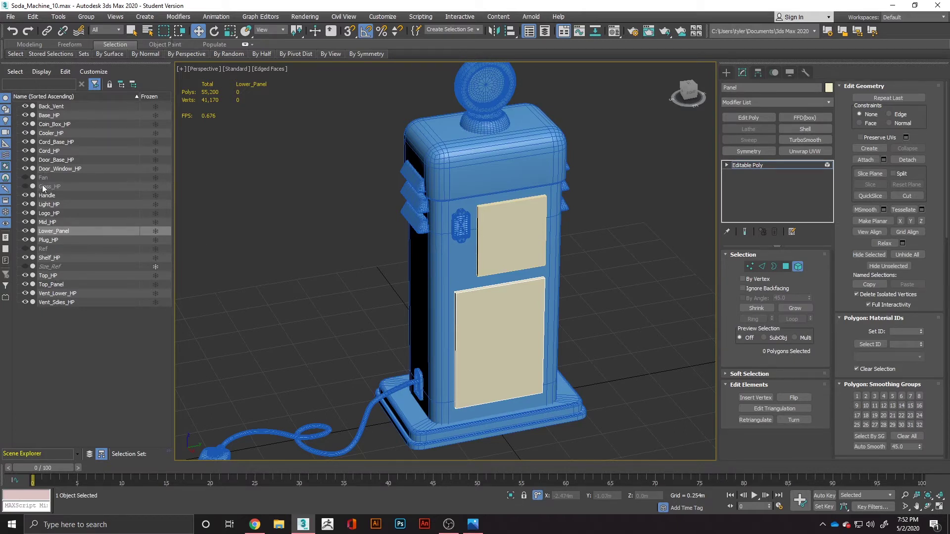
click(55, 285)
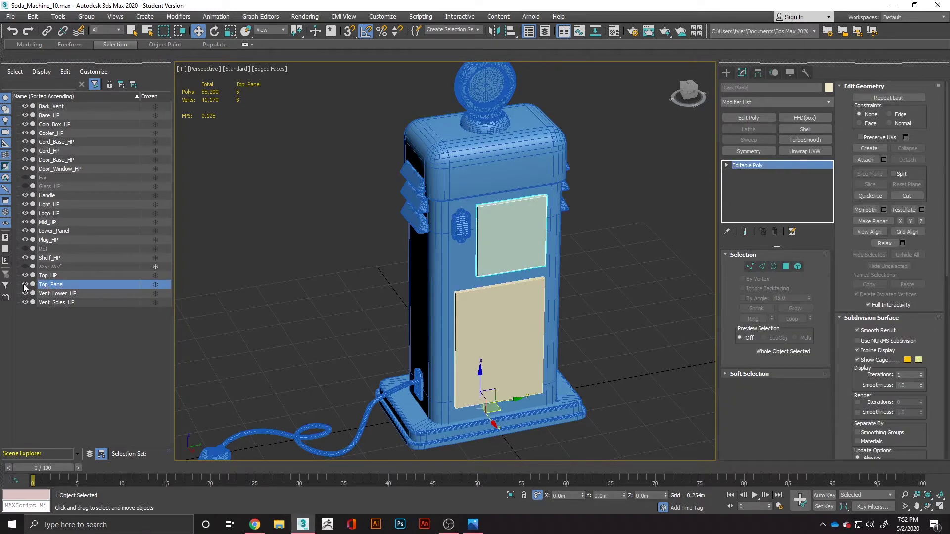
scroll(536, 320, up, 5)
middle_drag(481, 308, 516, 322)
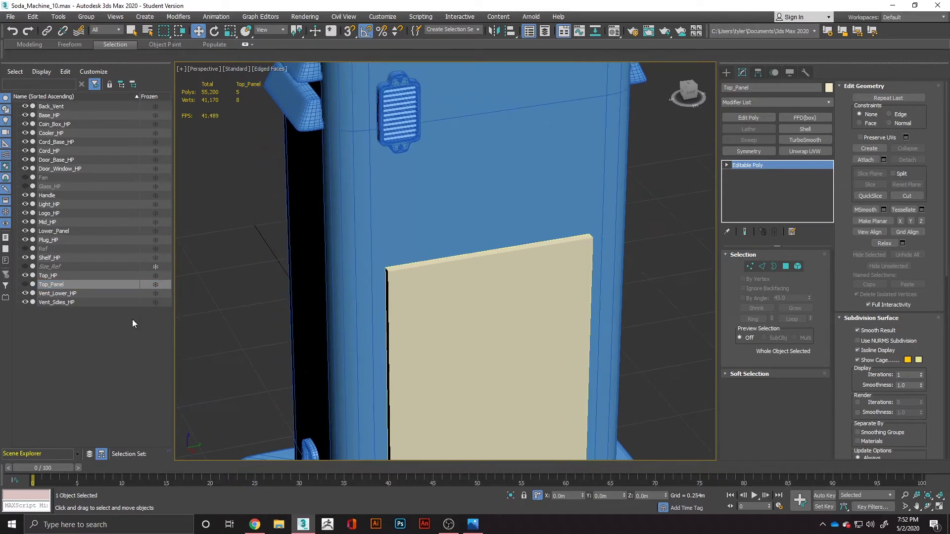
click(25, 284)
scroll(544, 307, down, 5)
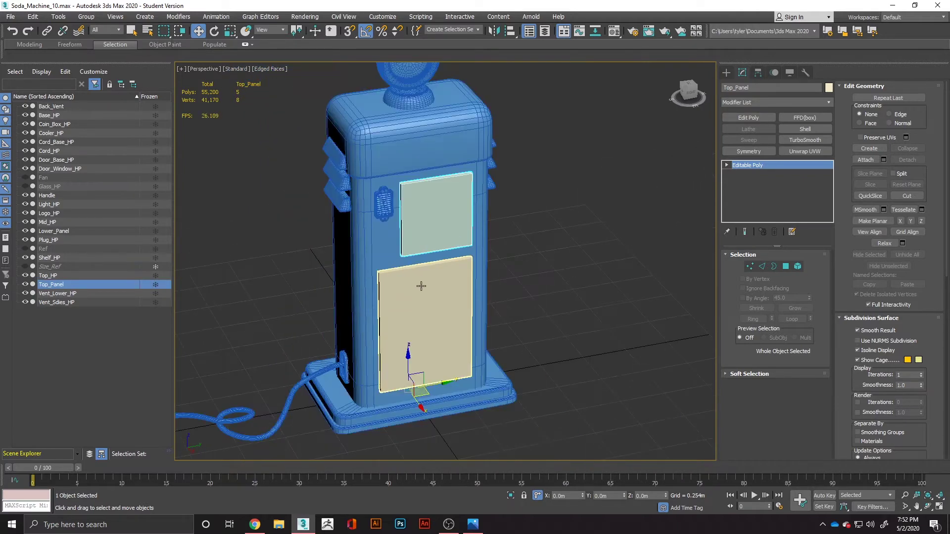
alt+middle_drag(629, 346, 560, 280)
click(763, 266)
scroll(435, 235, up, 4)
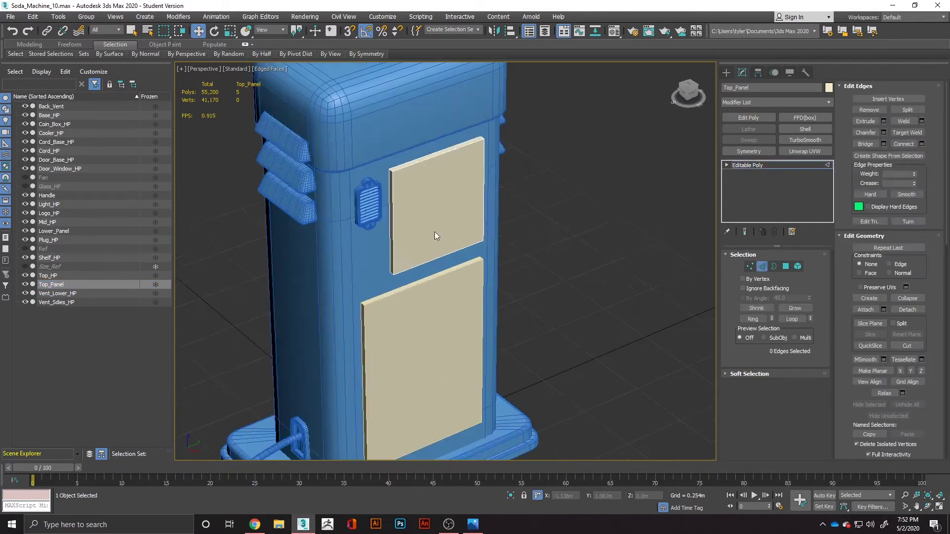
scroll(403, 188, up, 2)
scroll(425, 208, down, 6)
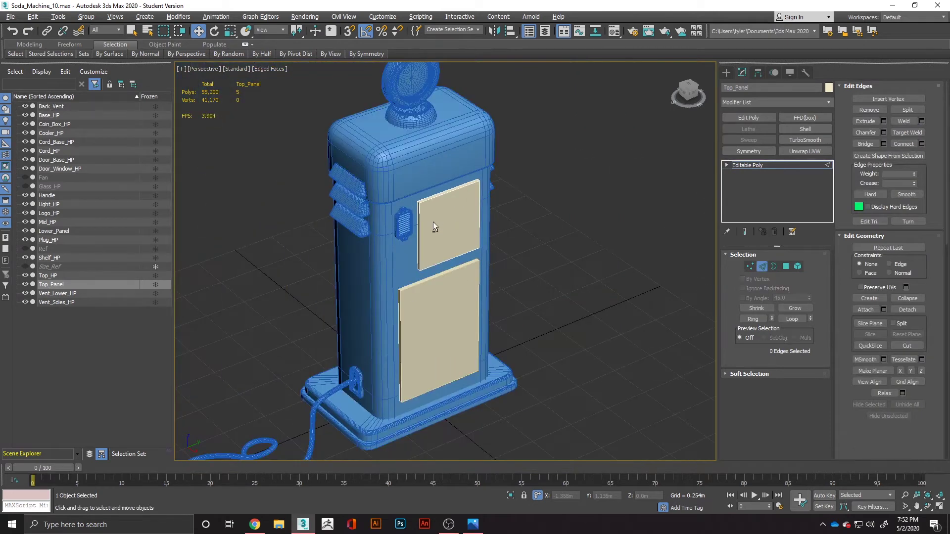
key(alt+q)
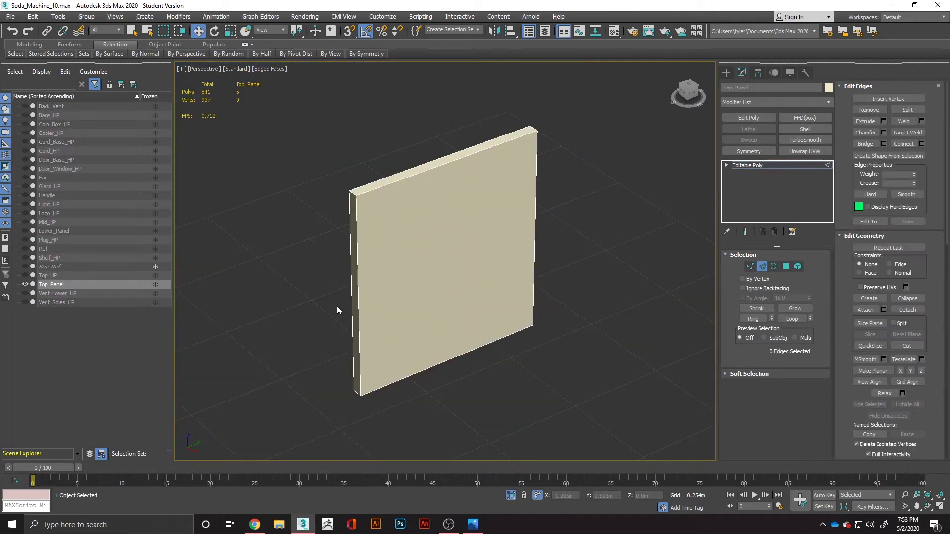
right_click(290, 298)
click(341, 214)
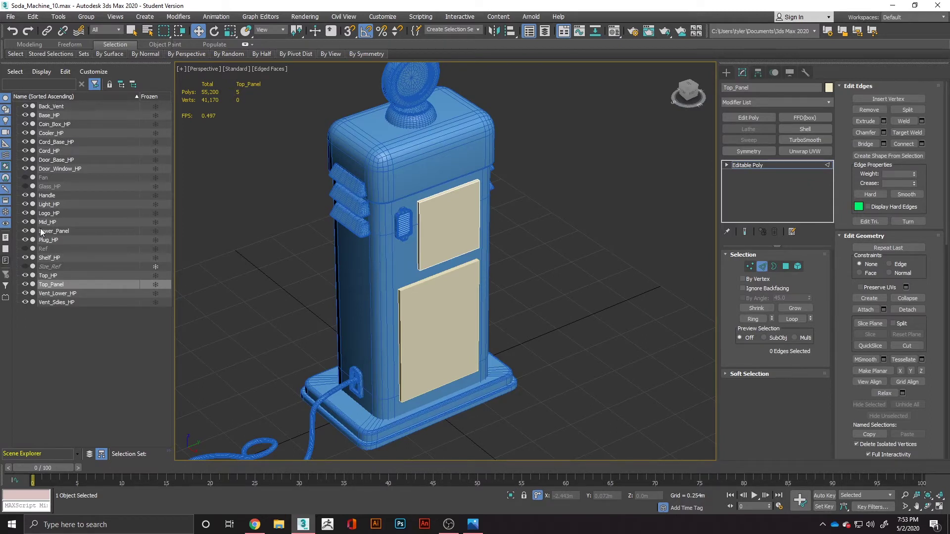
Step: Isolate Top_Panel and Lower_Panel together and open Top_Panel for edge editing
click(799, 267)
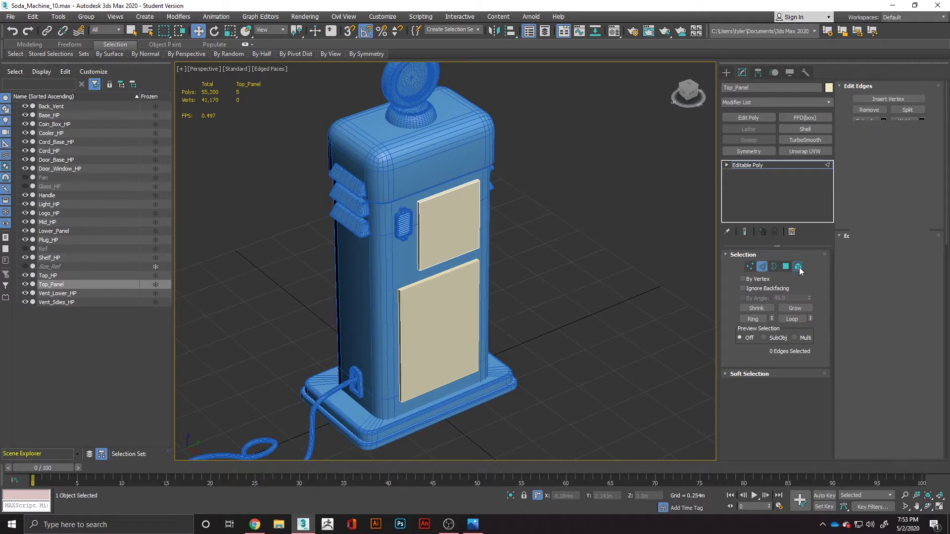
click(800, 267)
click(580, 321)
click(479, 243)
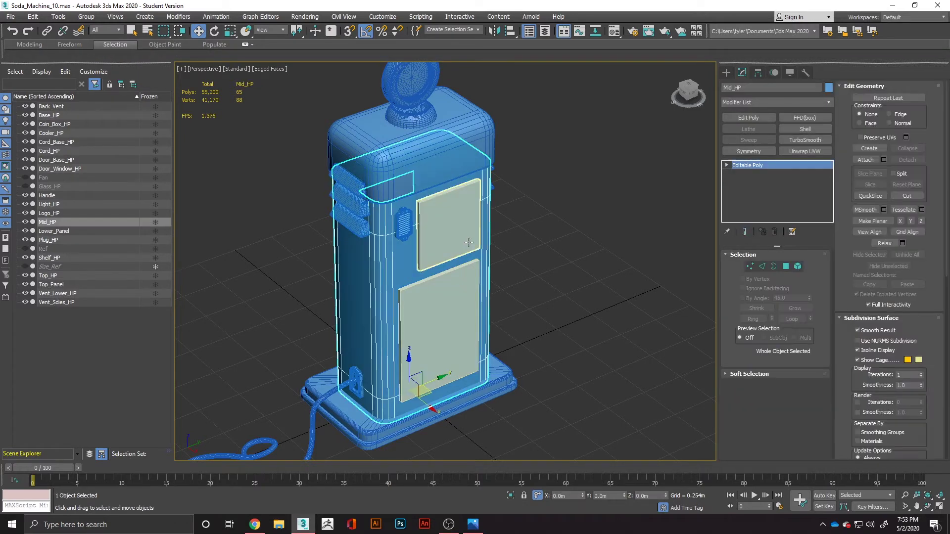
ctrl+click(466, 309)
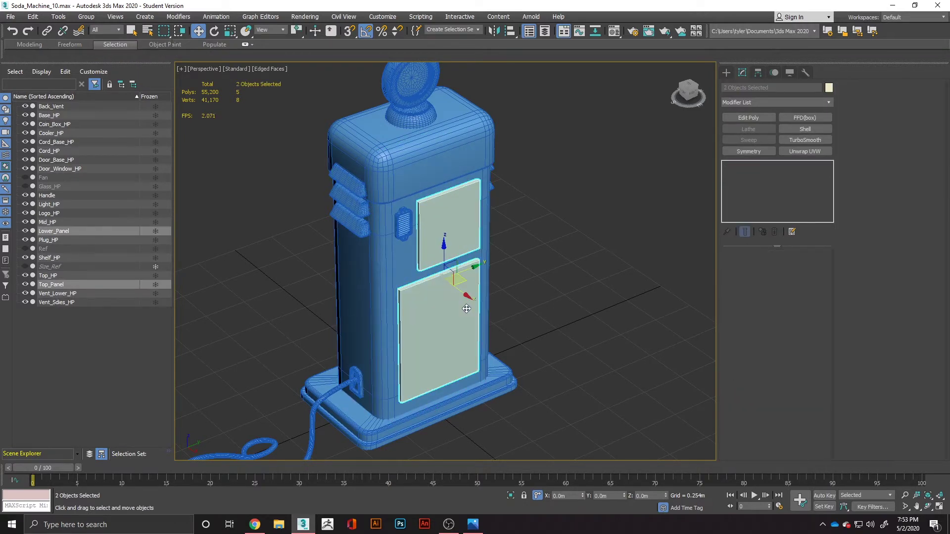
key(alt+q)
alt+middle_drag(466, 309, 523, 244)
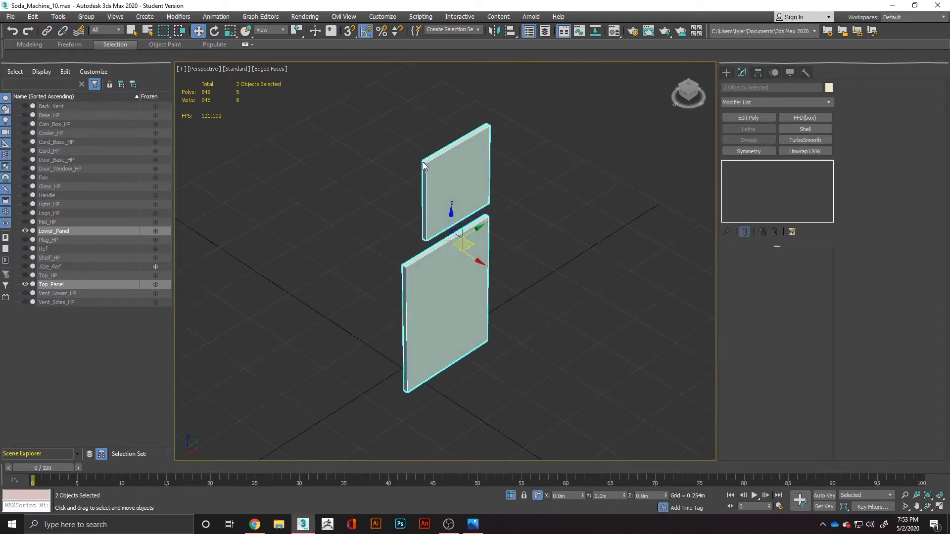
scroll(432, 179, up, 5)
scroll(430, 164, down, 2)
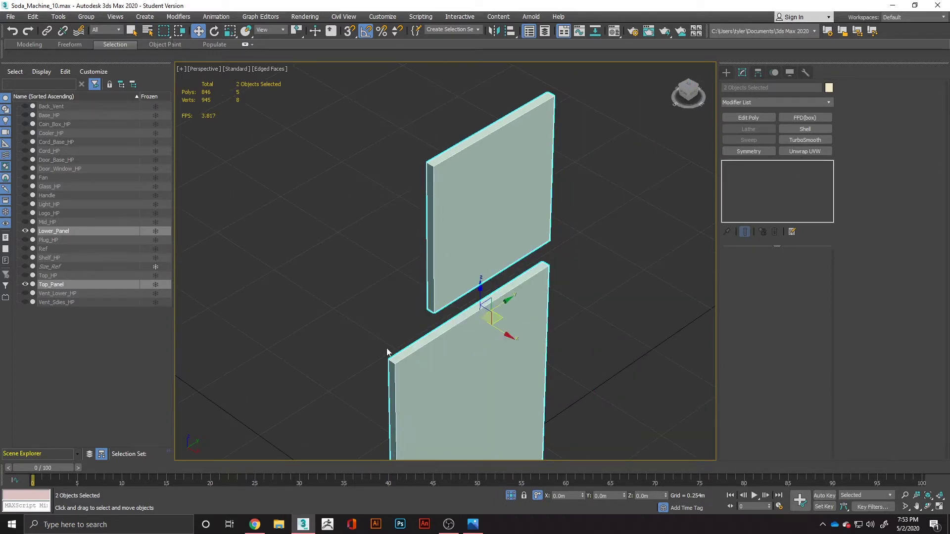
click(430, 162)
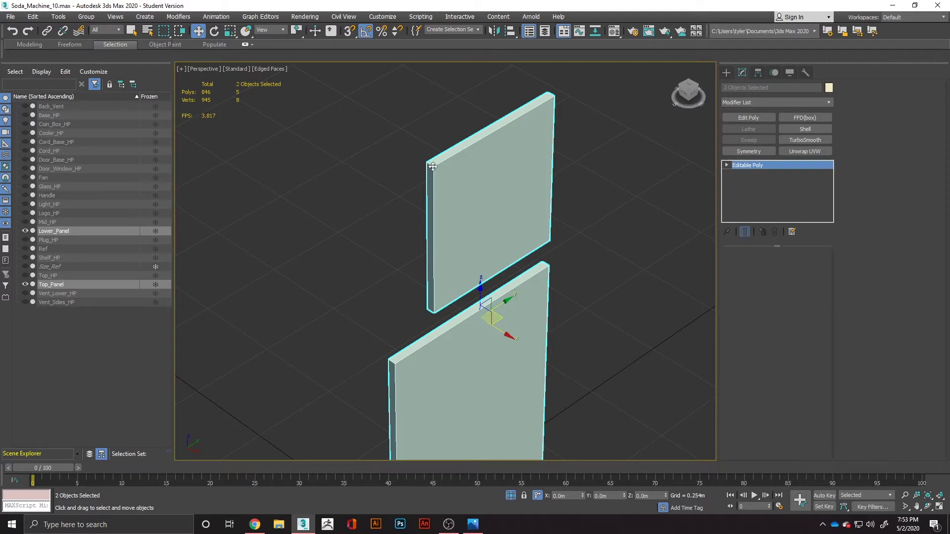
click(762, 267)
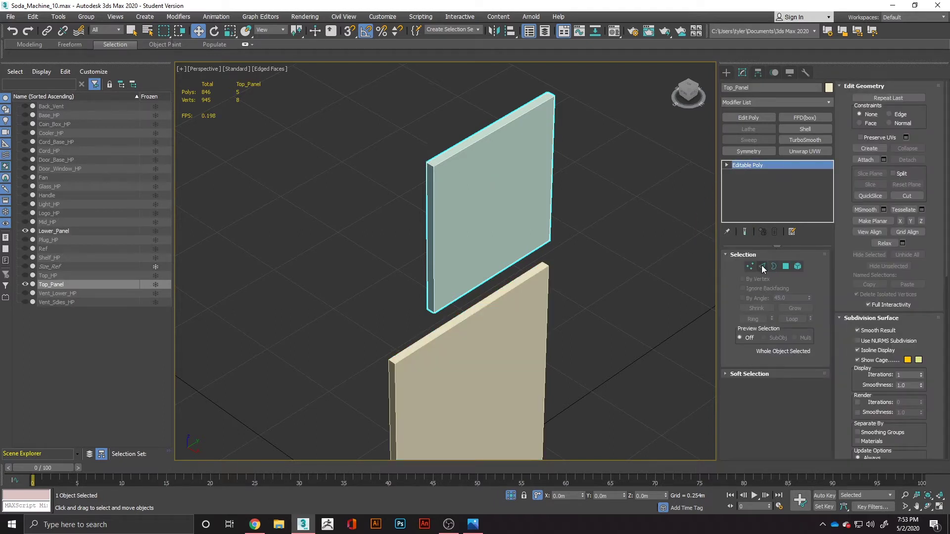
click(430, 165)
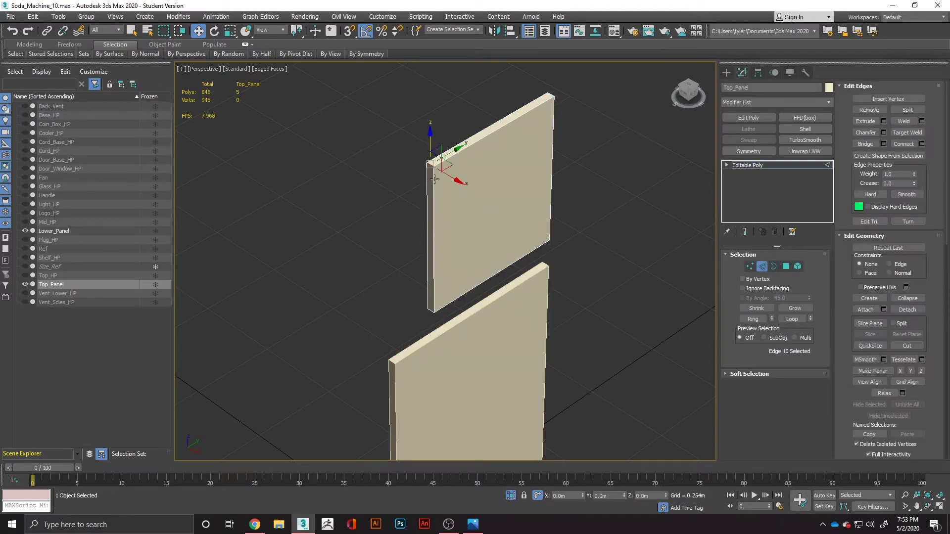
ctrl+click(429, 307)
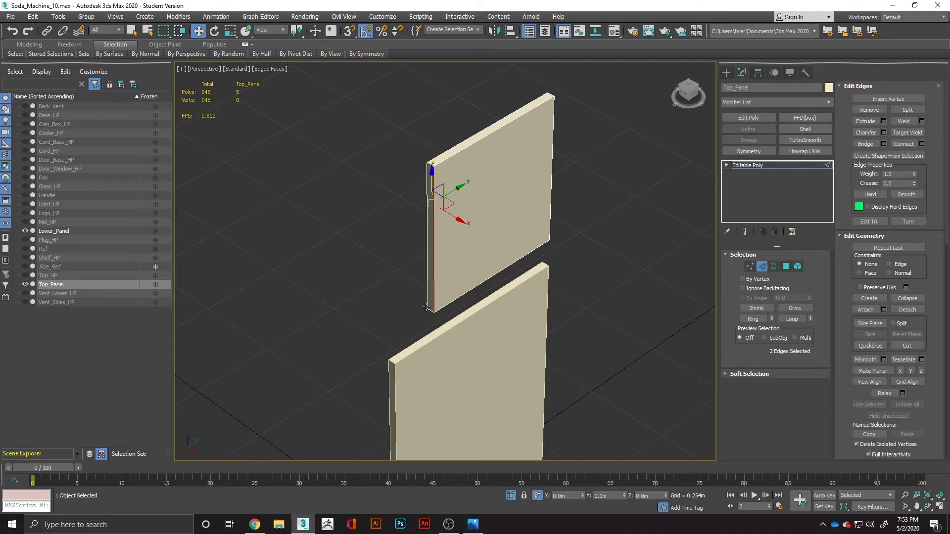
key(ctrl+z)
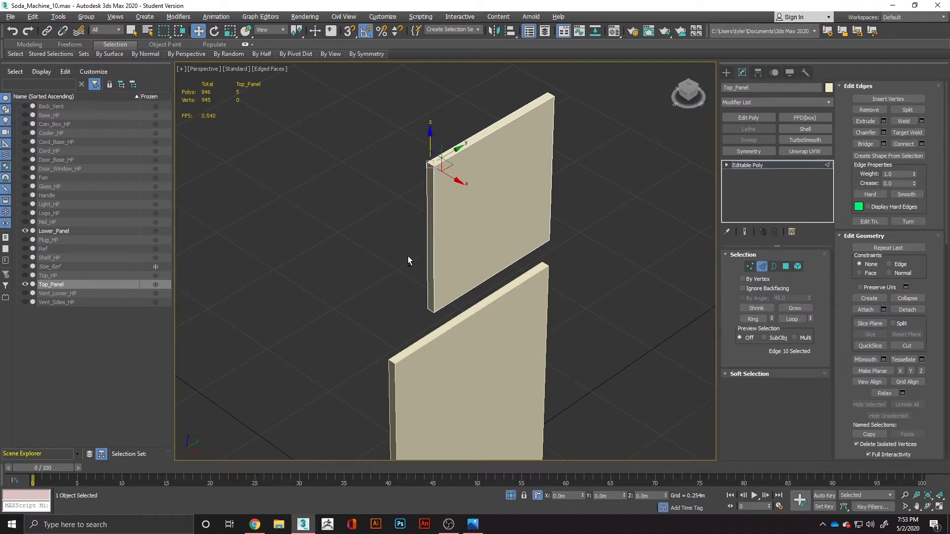
double_click(435, 303)
alt+drag(459, 294, 460, 295)
alt+middle_drag(515, 275, 455, 259)
ctrl+drag(595, 203, 563, 226)
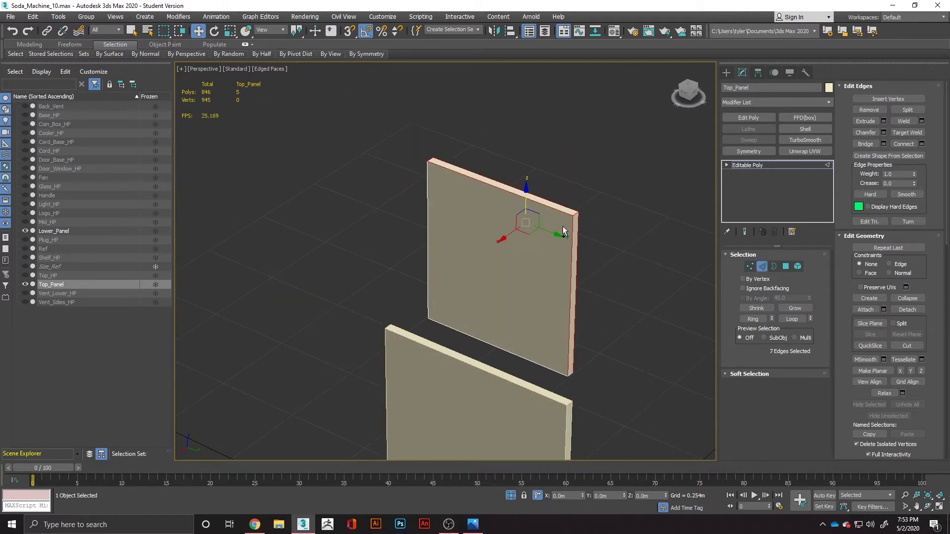
ctrl+drag(602, 360, 559, 379)
alt+drag(603, 341, 502, 361)
scroll(505, 358, down, 3)
alt+middle_drag(515, 342, 529, 261)
key(ctrl+a)
scroll(526, 322, down, 2)
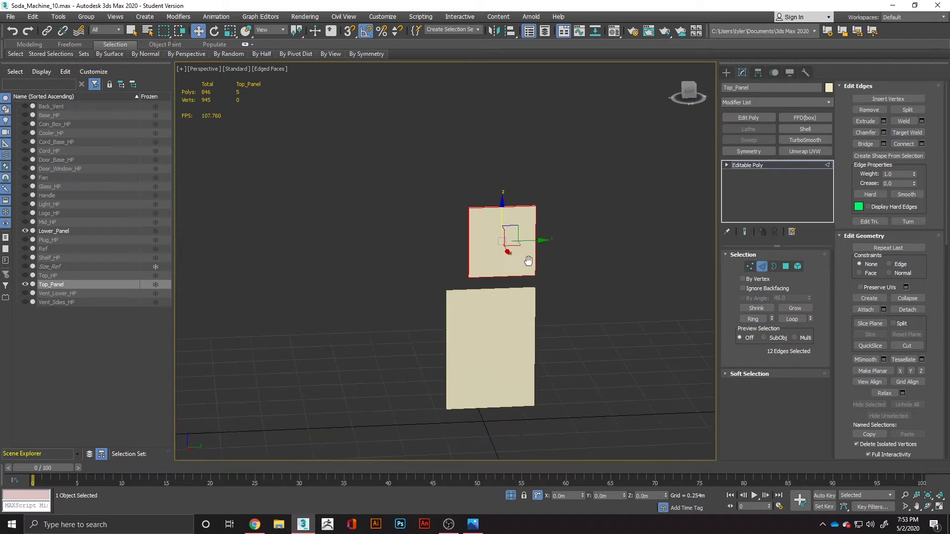
click(663, 270)
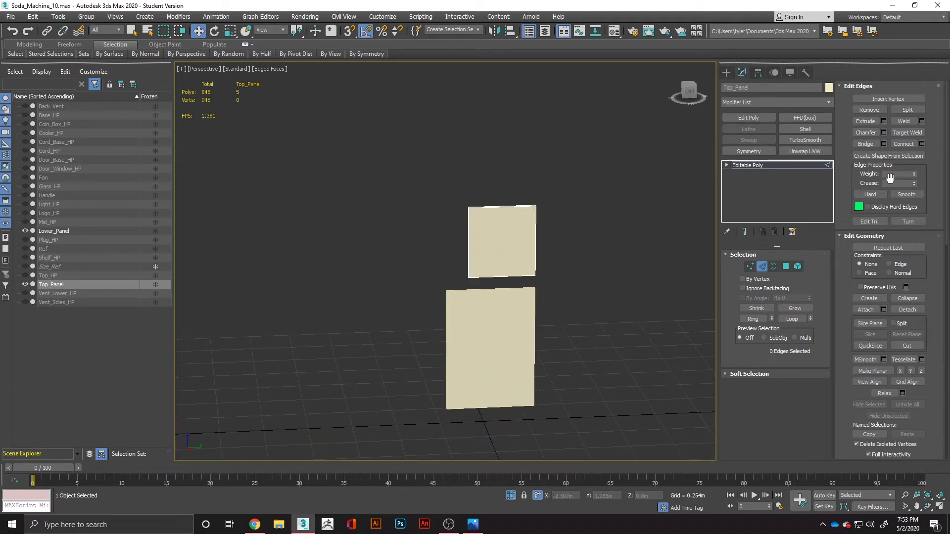
Step: Attach the lower panel to Top_Panel so both back panels form one editable object
click(871, 310)
click(477, 322)
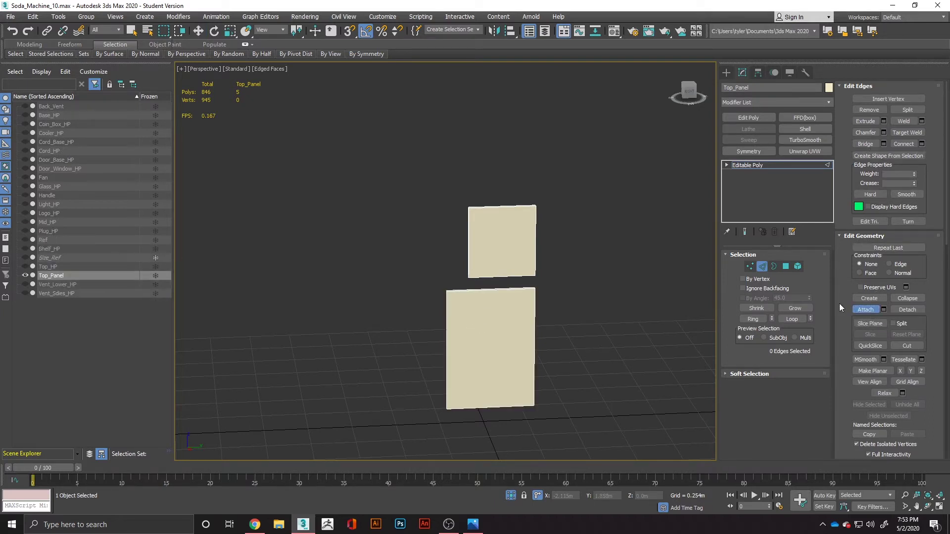
right_click(627, 310)
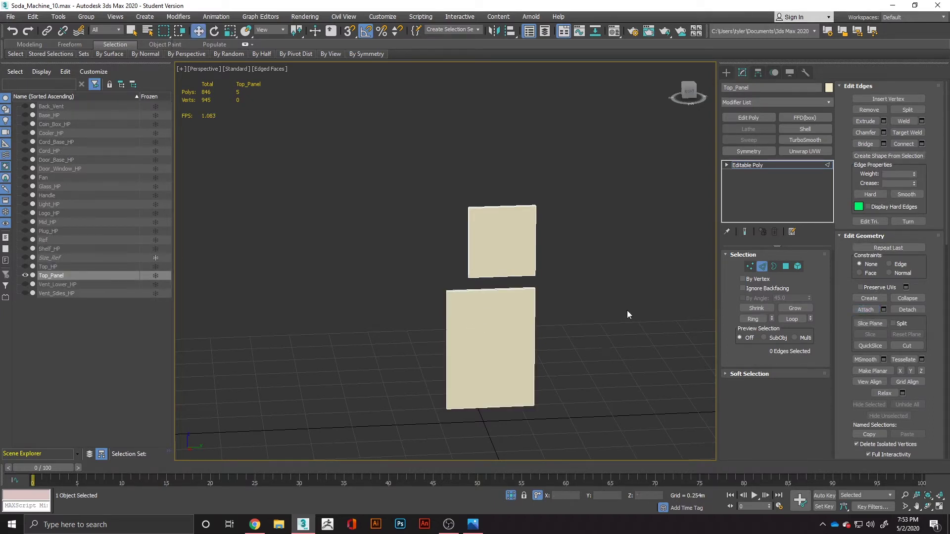
Step: Select only the eight short thickness edges at the outer corners of both back panels
click(762, 267)
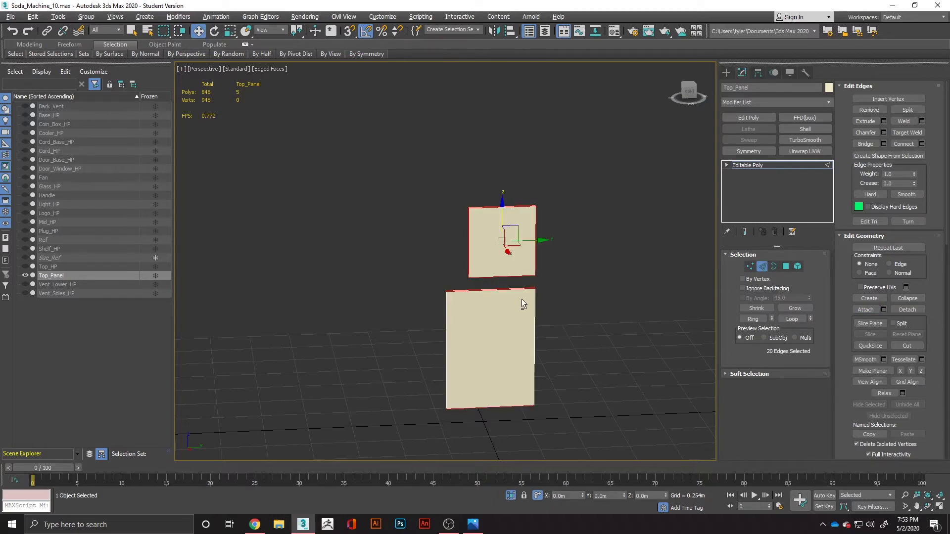
drag(504, 425, 504, 425)
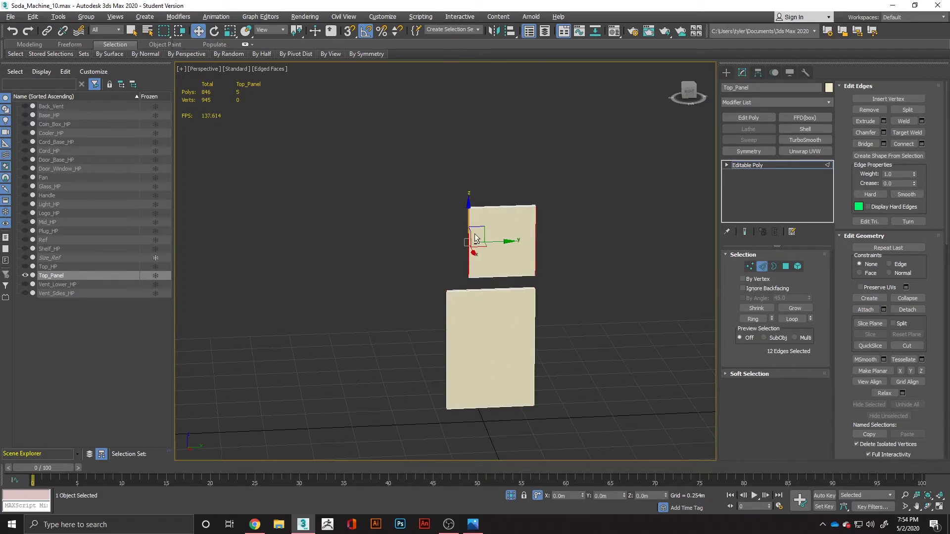
scroll(448, 235, up, 4)
drag(720, 270, 512, 265)
alt+middle_drag(512, 265, 452, 271)
scroll(554, 311, down, 6)
middle_drag(554, 311, 573, 277)
scroll(506, 281, up, 4)
Step: Set up a Quad Chamfer on the selected corner edges of both panels with an edge tension of 0.5
right_click(506, 278)
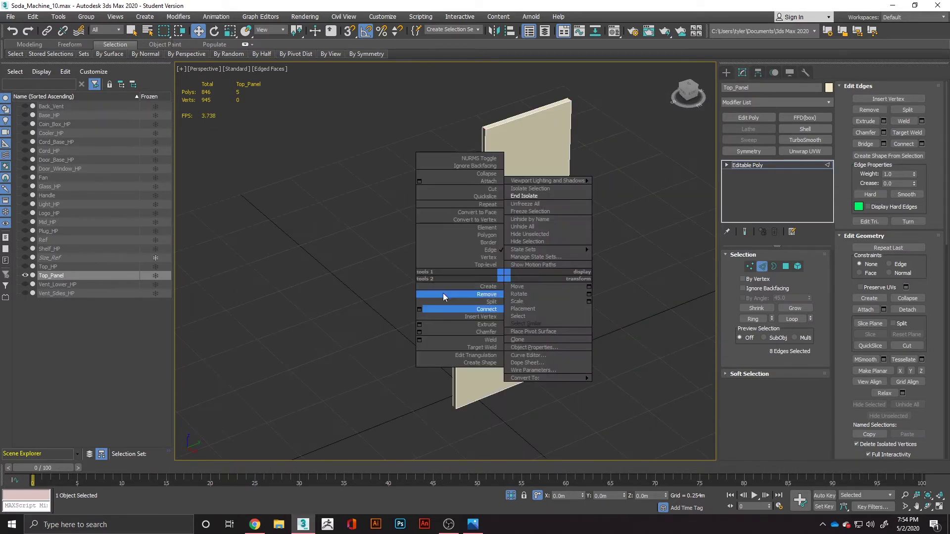
click(420, 332)
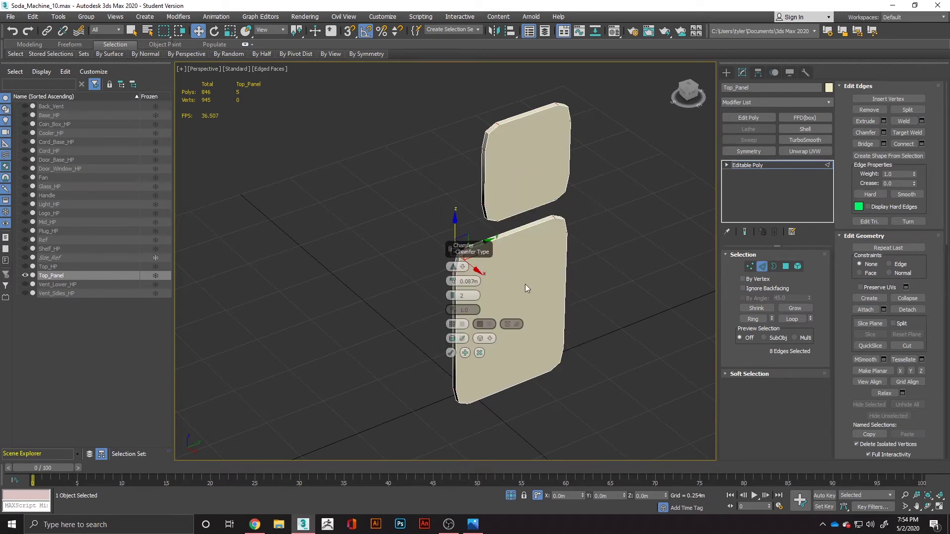
drag(452, 281, 457, 311)
click(463, 267)
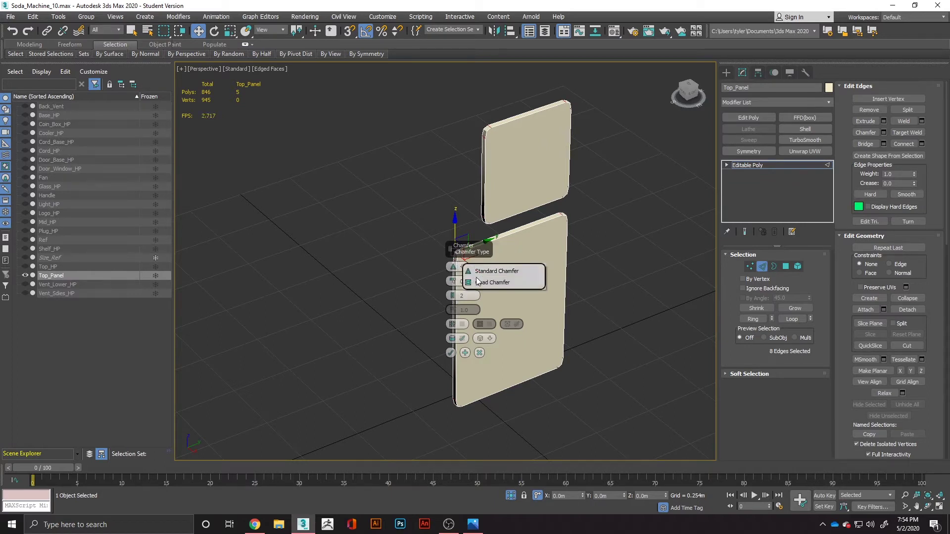
click(478, 285)
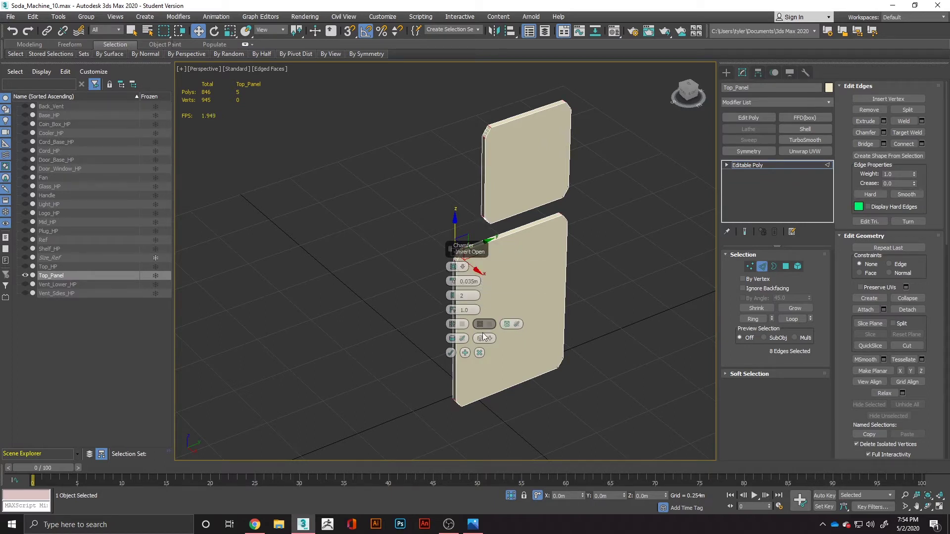
click(473, 311)
text(0.5)
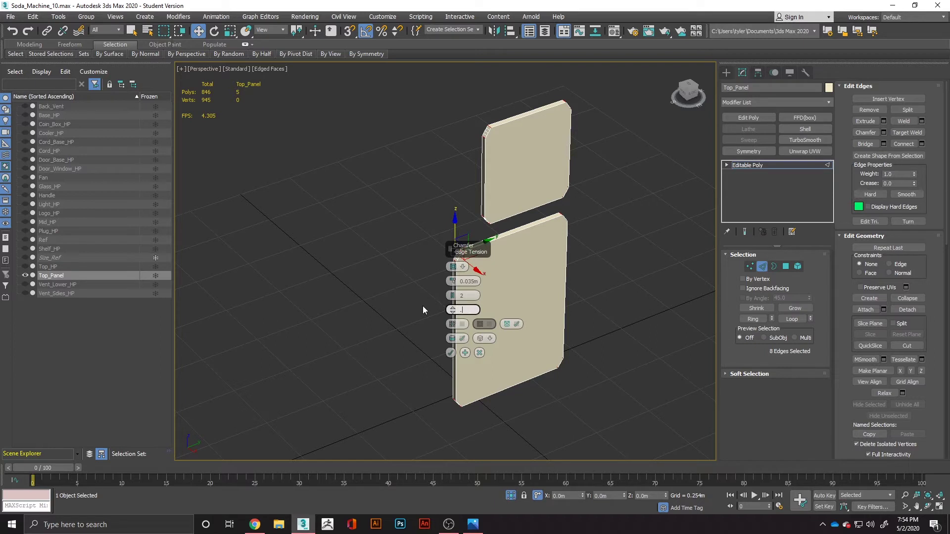
key(Return)
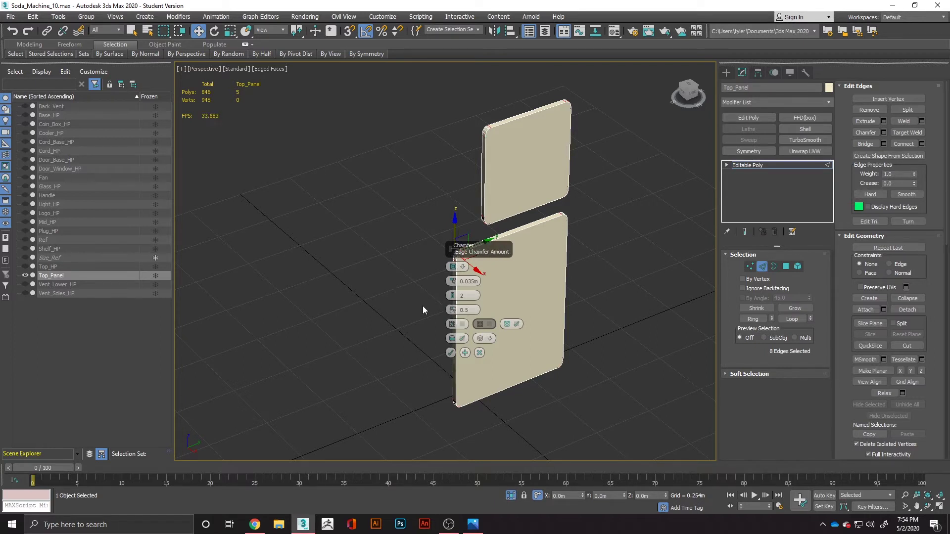
Step: Chamfer the corner edges by about 0.035 m with 3 segments, comparing the rounding with the back view in the reference image
drag(452, 282, 455, 274)
click(452, 294)
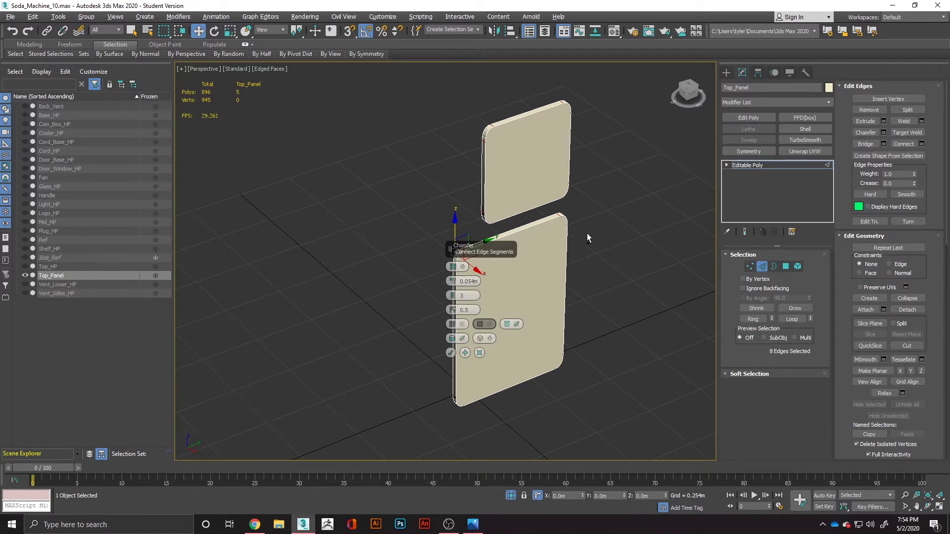
alt+middle_drag(587, 233, 581, 214)
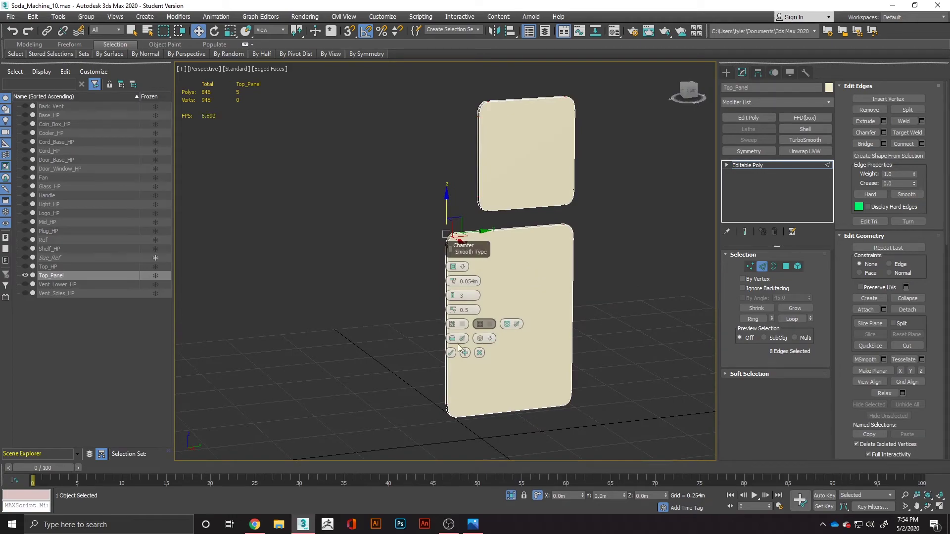
click(472, 526)
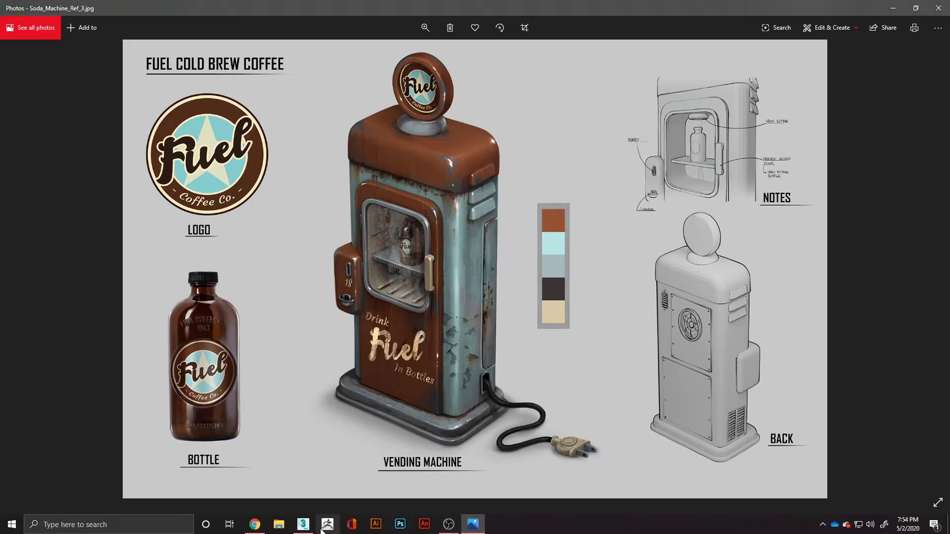
click(304, 526)
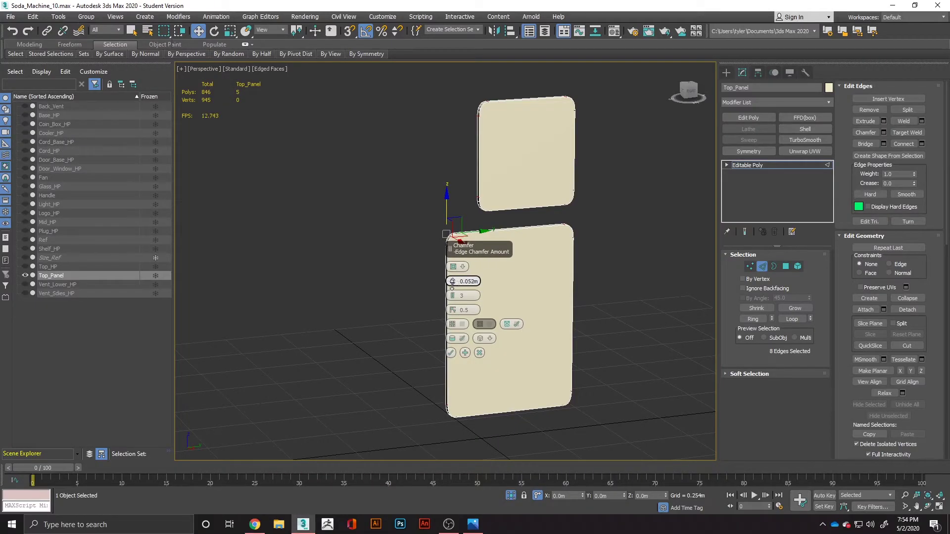
drag(452, 285, 454, 292)
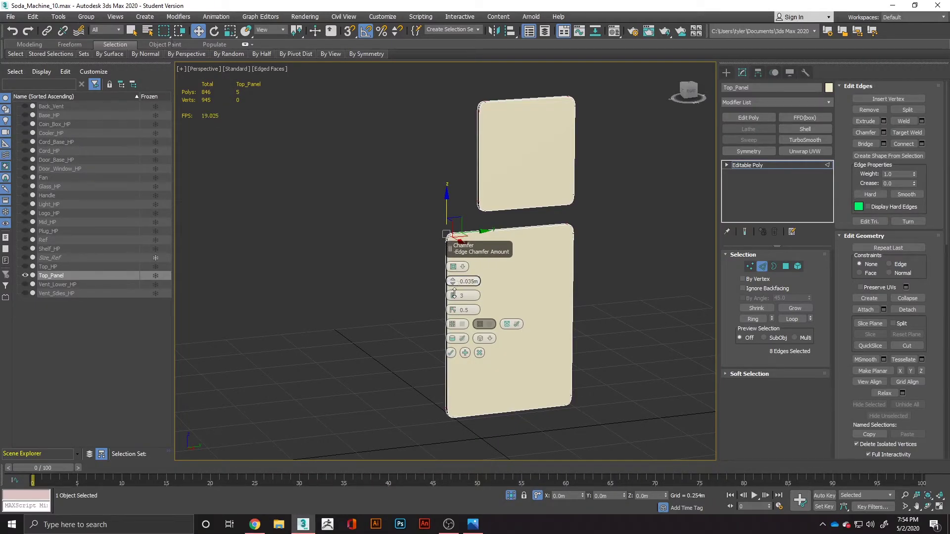
click(451, 353)
key(alt+Tab)
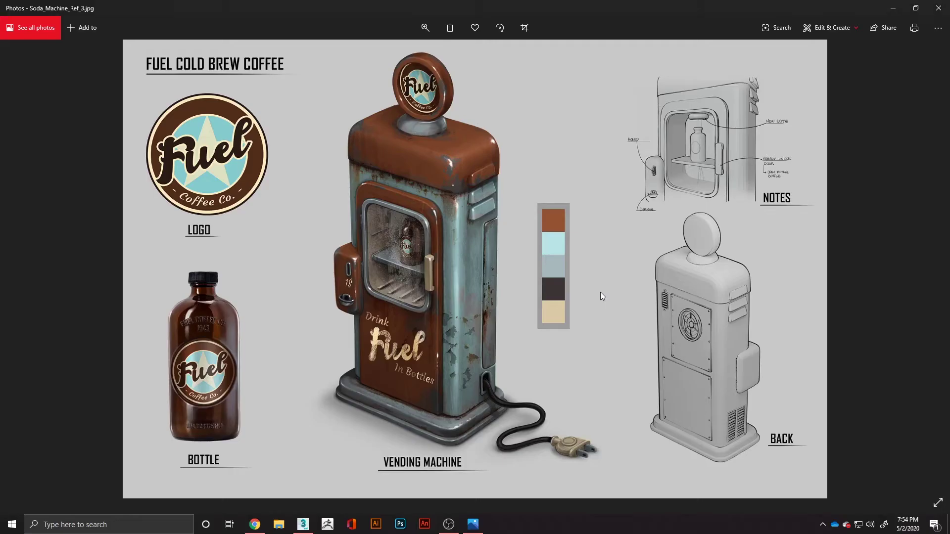
key(alt+Tab)
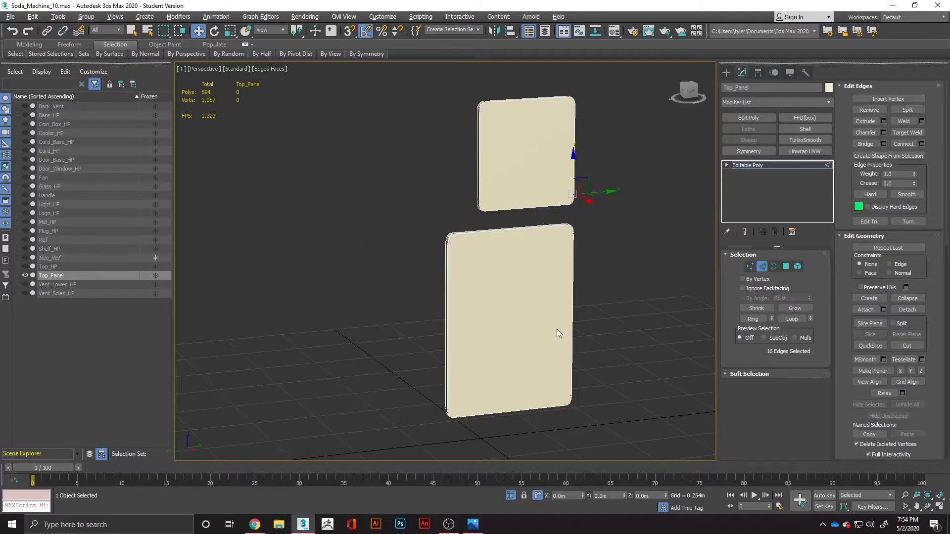
Step: Select the large front faces of both panels and convert the selection to their outline edges
scroll(557, 328, up, 5)
scroll(565, 274, down, 4)
alt+middle_drag(565, 266, 526, 361)
middle_drag(493, 189, 492, 210)
click(789, 266)
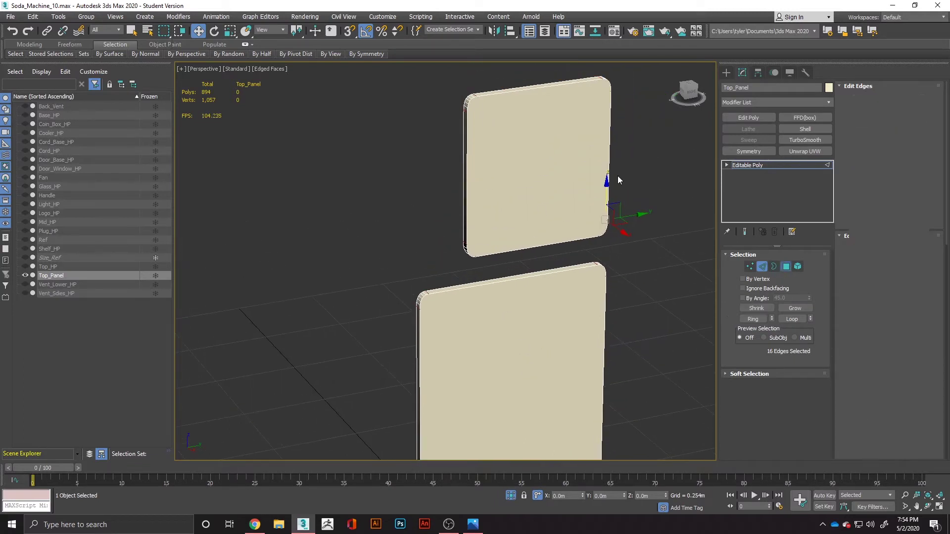
click(523, 176)
ctrl+click(525, 341)
key(alt+Tab)
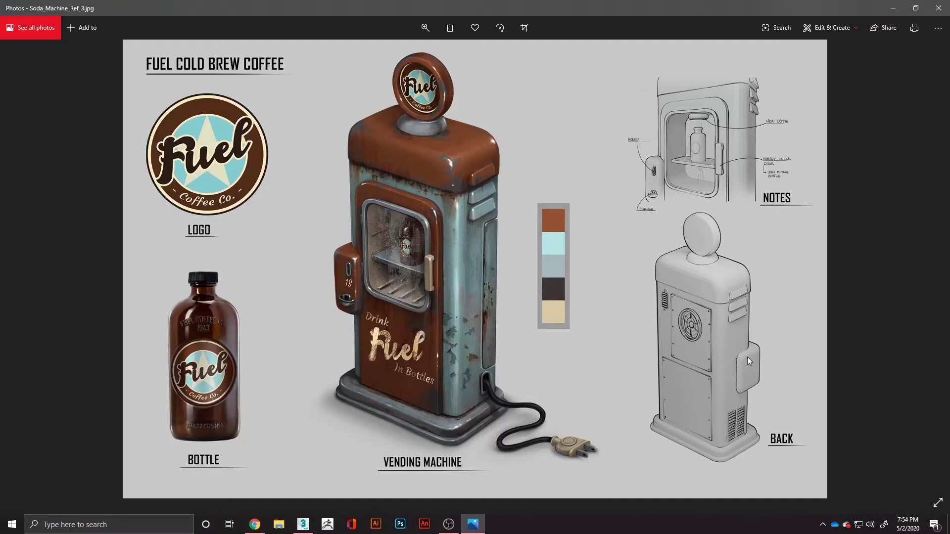
key(alt+Tab)
scroll(500, 219, up, 4)
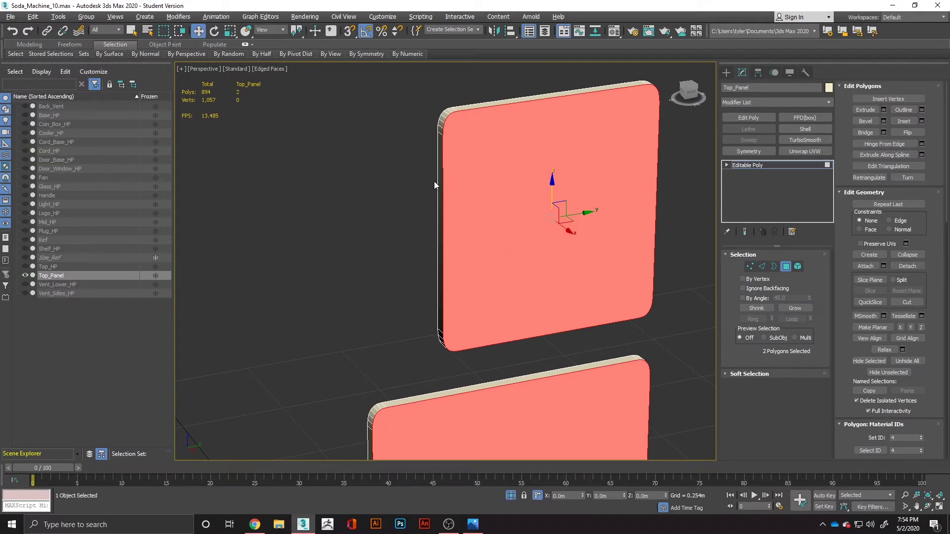
right_click(442, 142)
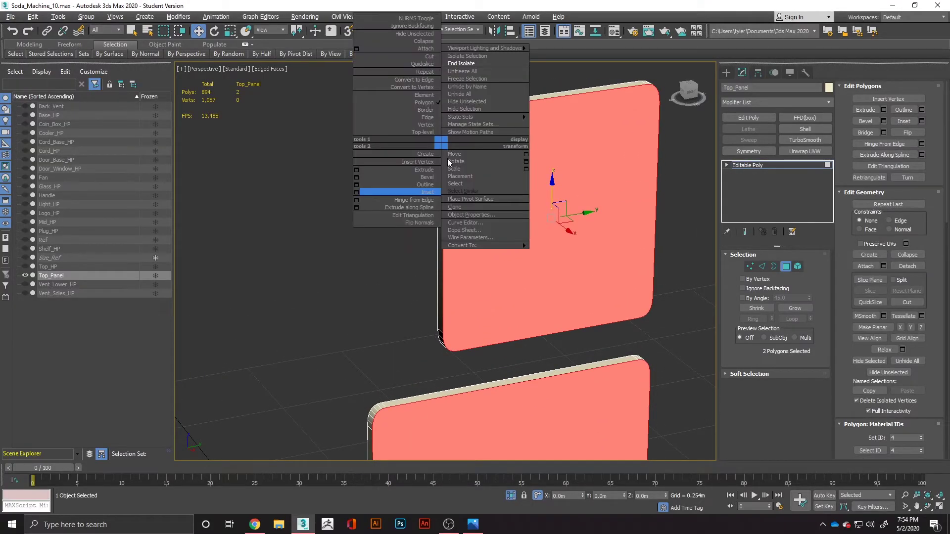
ctrl+click(760, 266)
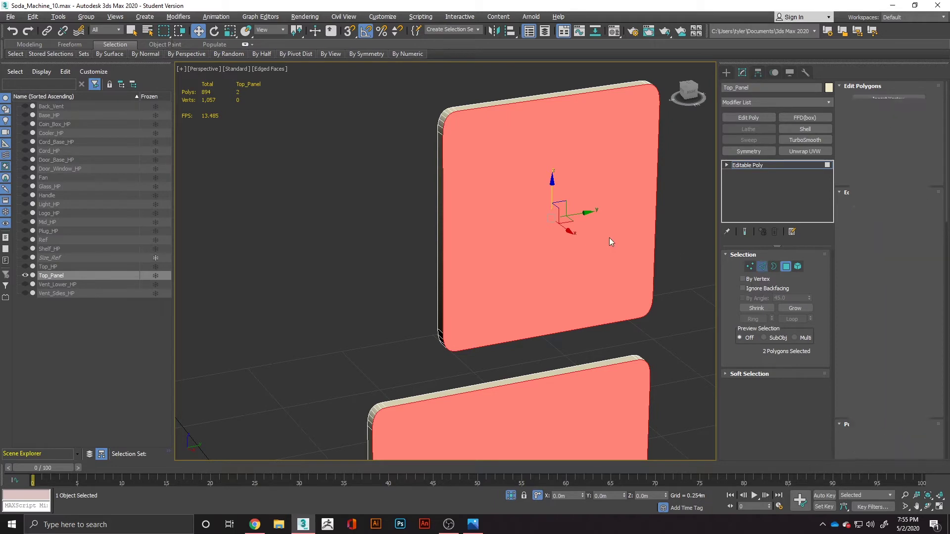
Step: Chamfer the front outline edges of both panels by about 0.004 m with a reduced segment count
right_click(487, 185)
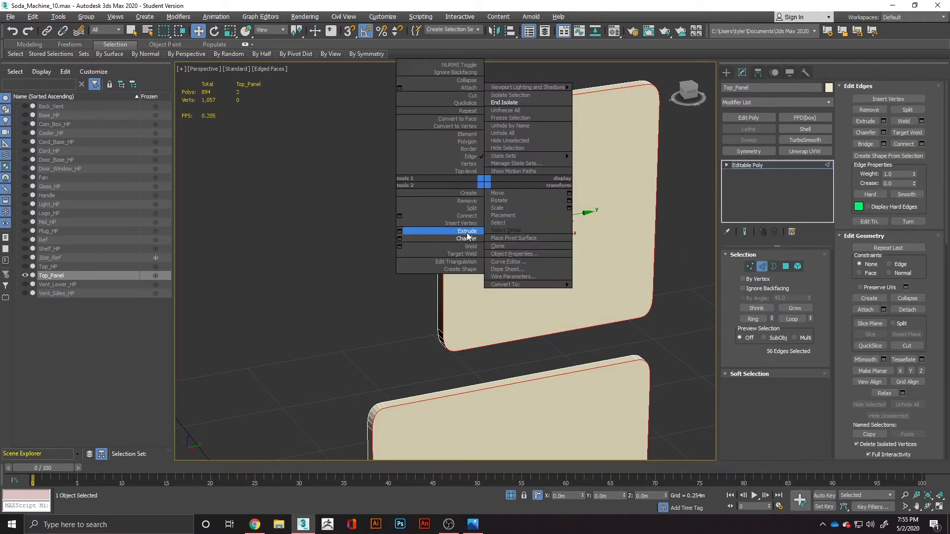
click(402, 237)
right_click(453, 282)
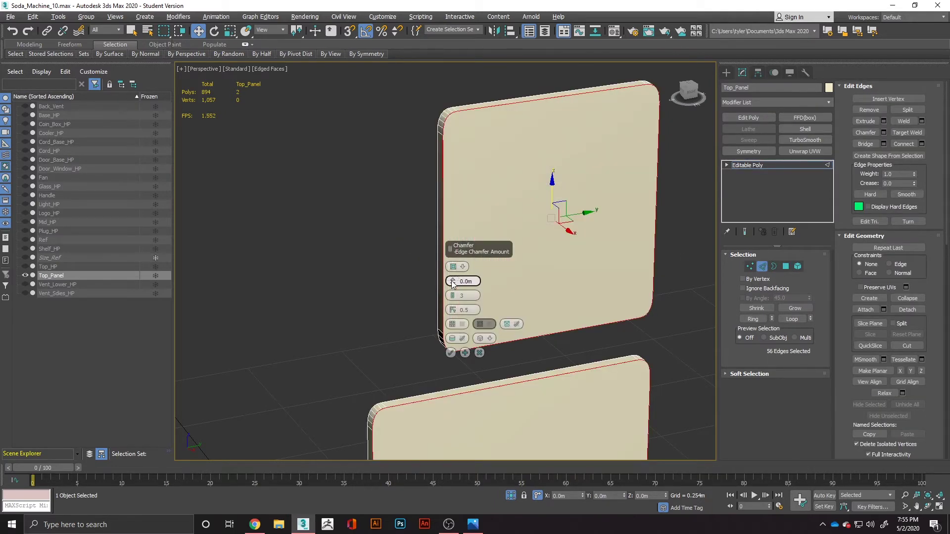
drag(452, 282, 452, 278)
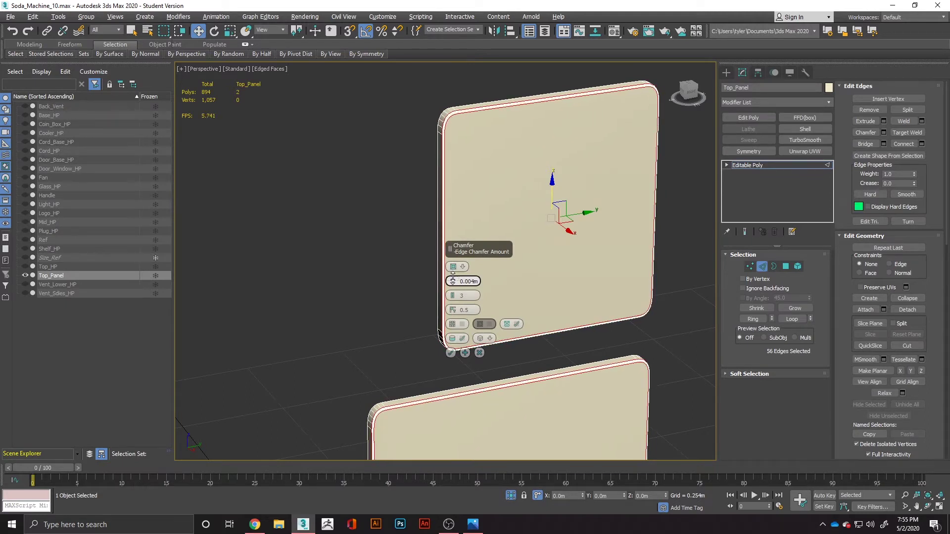
right_click(451, 303)
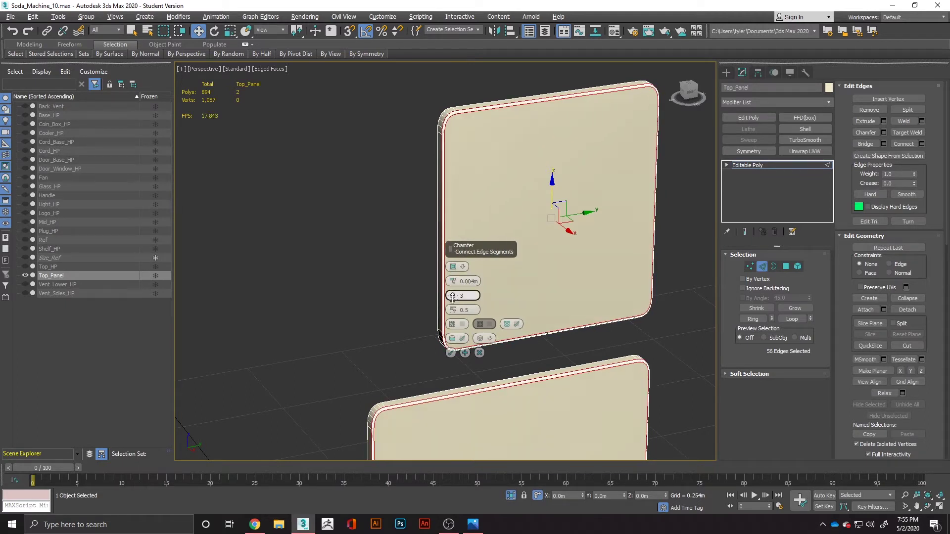
click(450, 353)
Step: Inset the large front faces of the upper and lower panels by about 0.012 m
alt+middle_drag(429, 345, 473, 289)
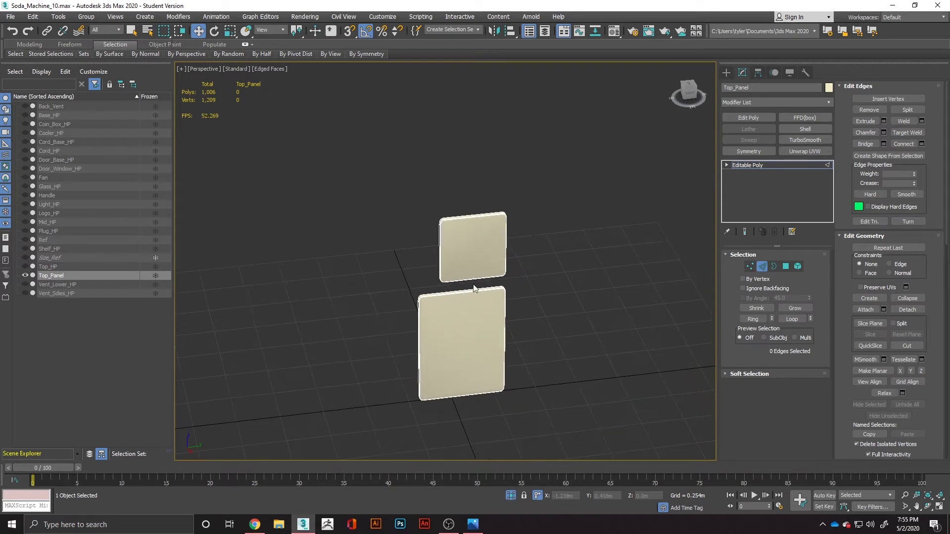
alt+middle_drag(372, 325, 395, 306)
click(787, 266)
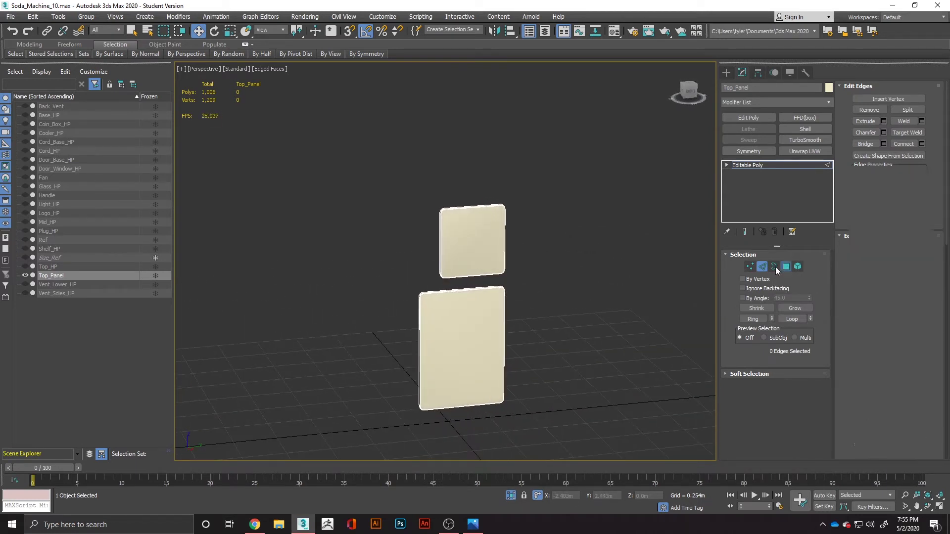
click(475, 227)
ctrl+click(463, 311)
scroll(466, 310, up, 3)
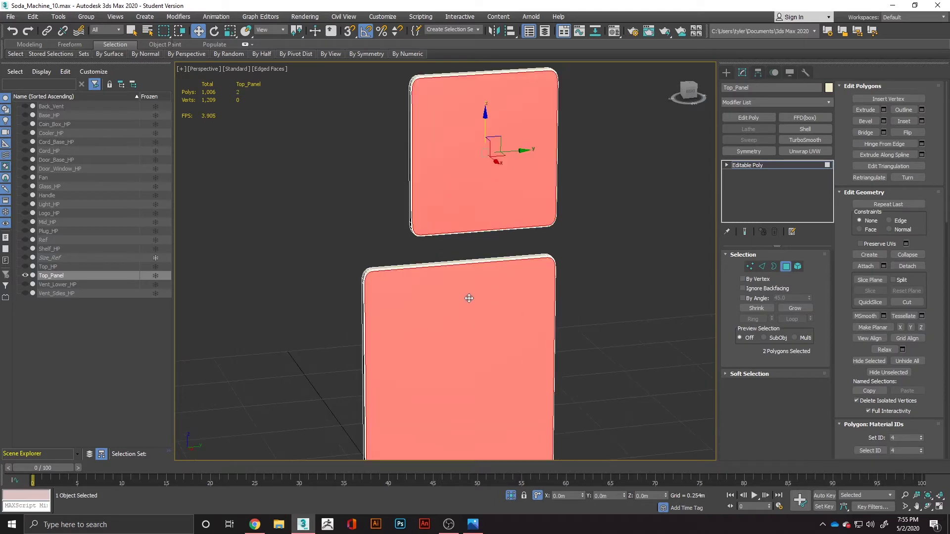
middle_drag(467, 310, 460, 230)
click(568, 249)
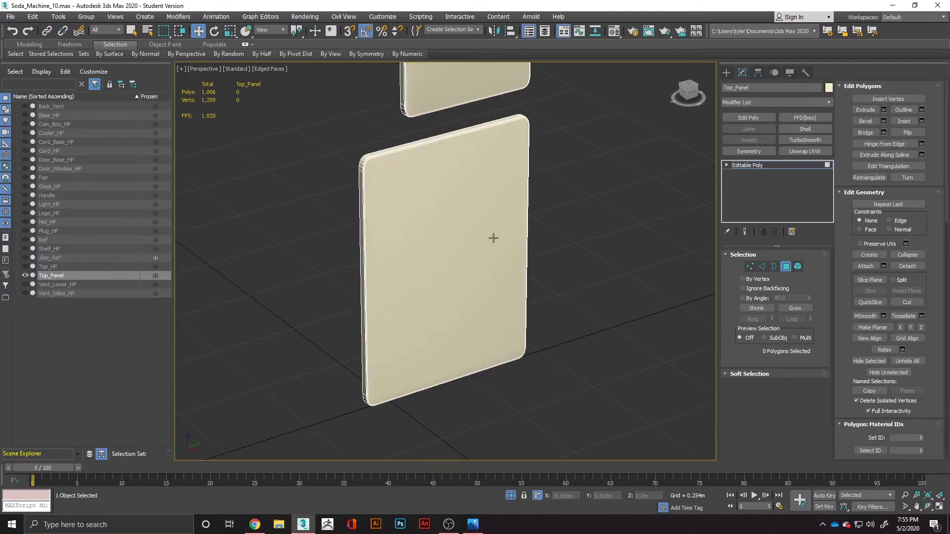
click(492, 237)
ctrl+click(462, 77)
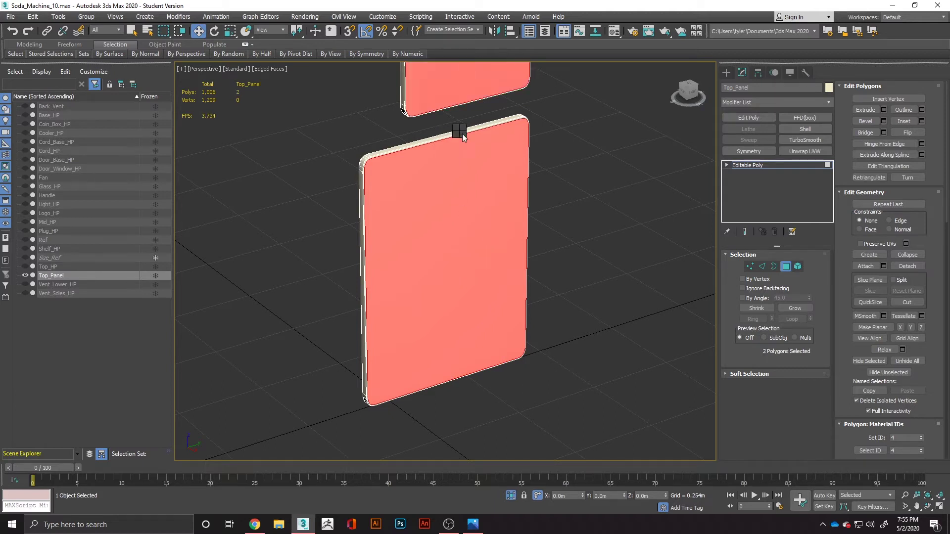
right_click(460, 131)
click(391, 181)
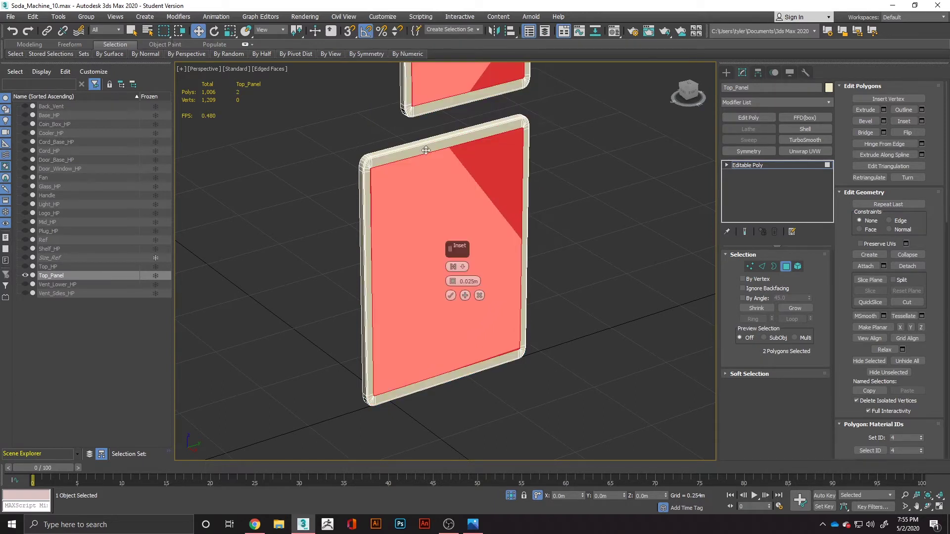
drag(453, 285, 456, 268)
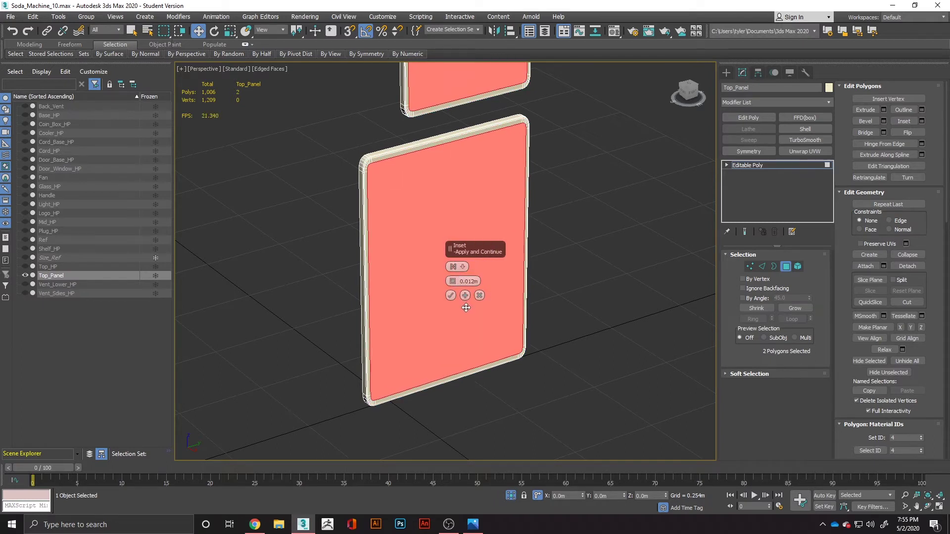
click(450, 296)
Step: Collapse the inset front face of the lower panel and that of the upper panel, each to a center point
click(498, 247)
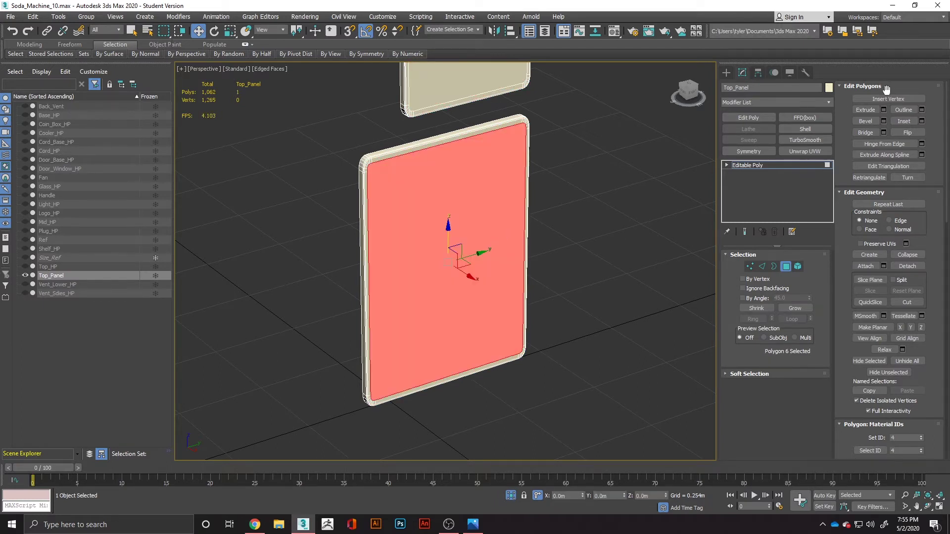
click(909, 254)
scroll(583, 156, down, 3)
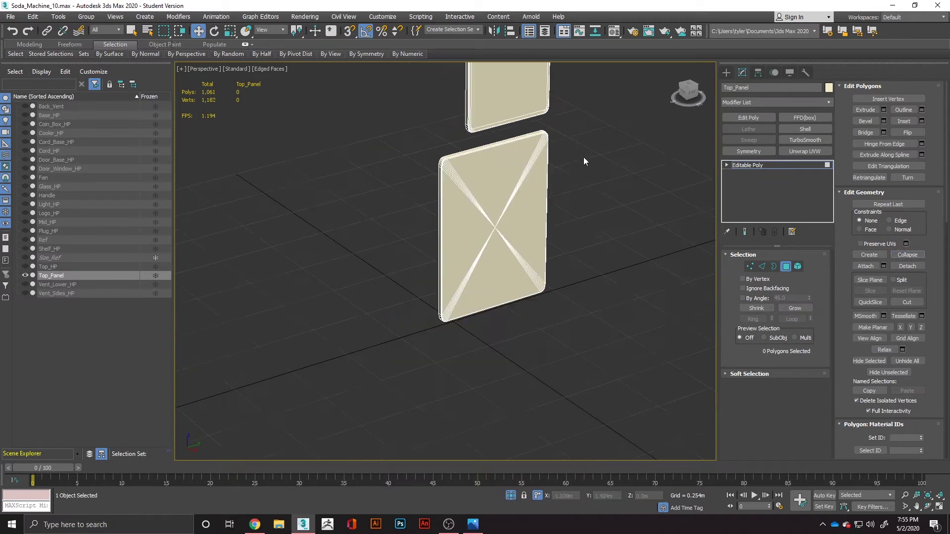
click(528, 163)
click(907, 255)
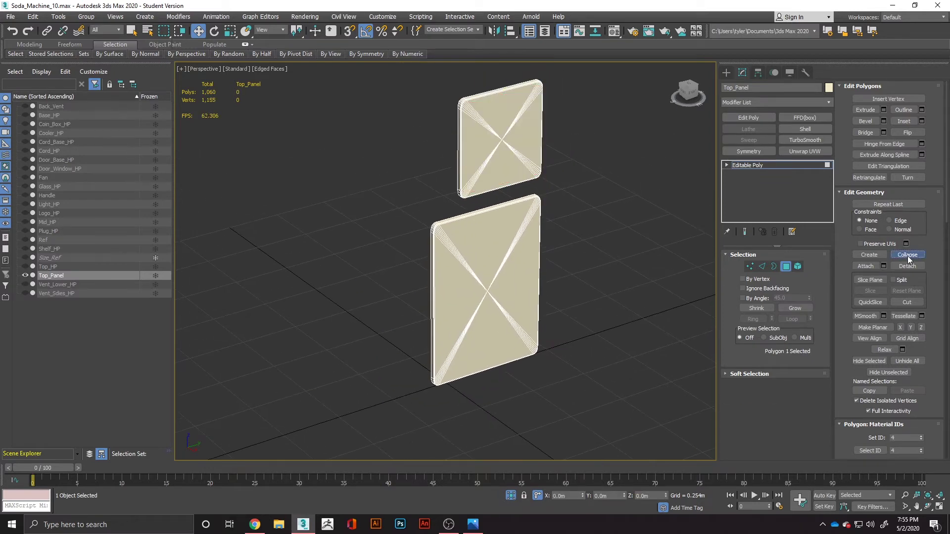
Step: Turn off the edged-faces display and examine the shading of both panels from the front and side
scroll(604, 204, down, 4)
alt+middle_drag(604, 203, 644, 216)
scroll(562, 214, up, 5)
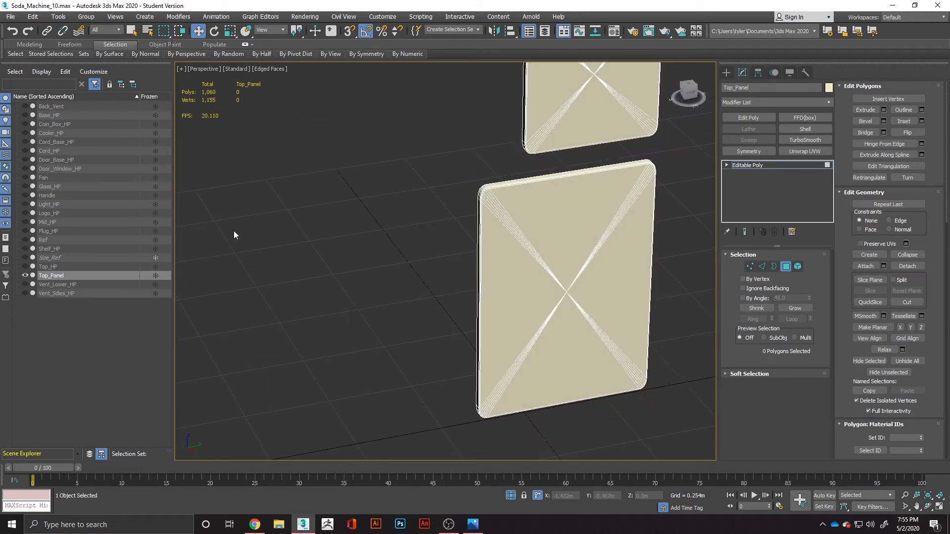
key(F4)
scroll(551, 244, down, 3)
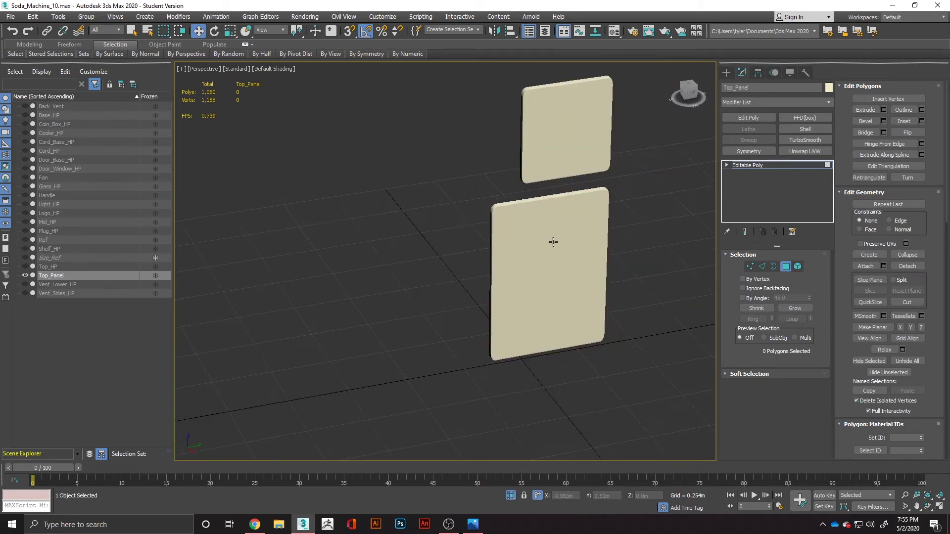
alt+middle_drag(577, 240, 420, 251)
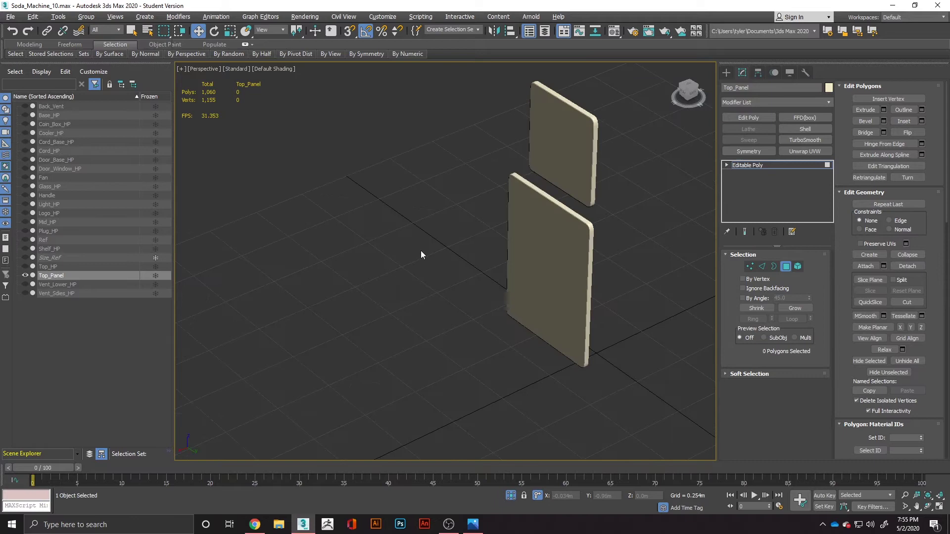
Step: Unhide the rest of the machine and move both back panel elements about 0.004 m along negative X into the body
right_click(318, 191)
click(363, 110)
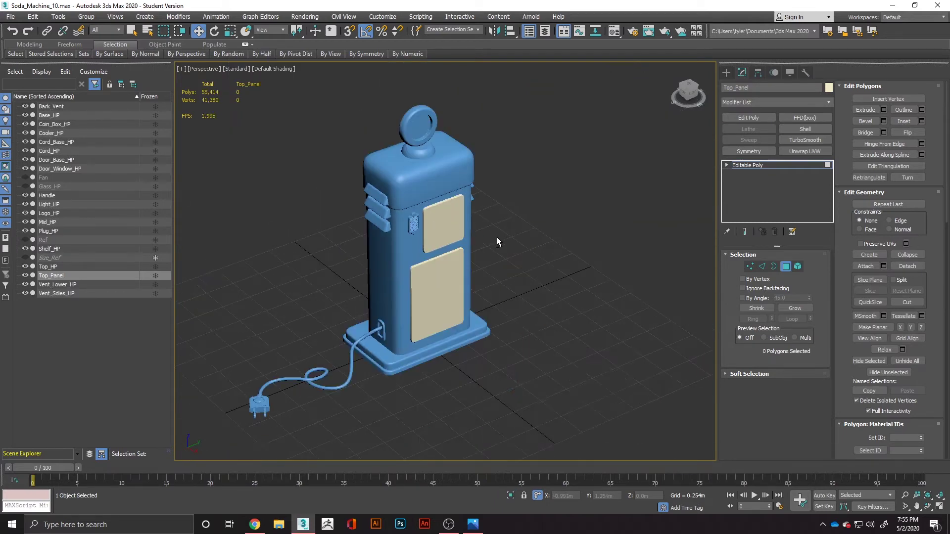
alt+middle_drag(497, 238, 438, 175)
scroll(429, 242, up, 5)
click(452, 243)
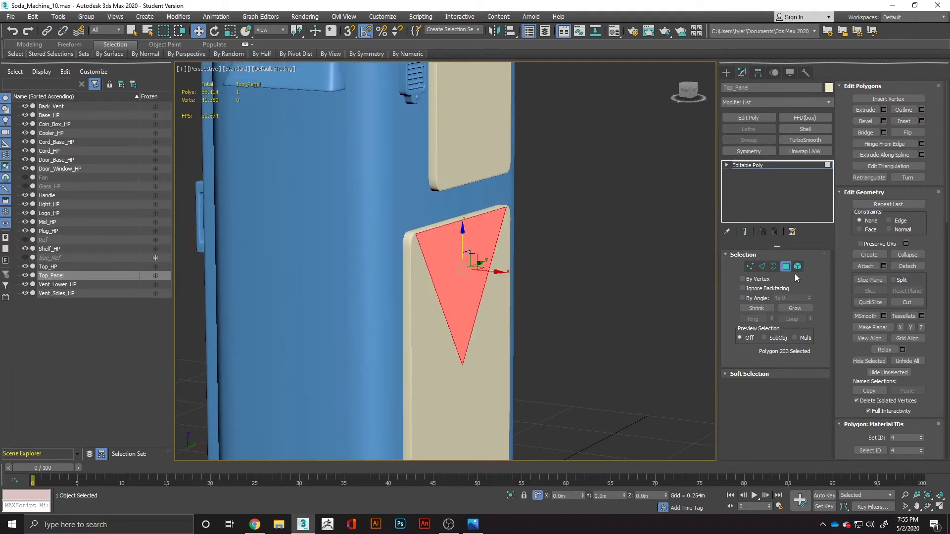
click(797, 266)
click(495, 293)
ctrl+click(481, 168)
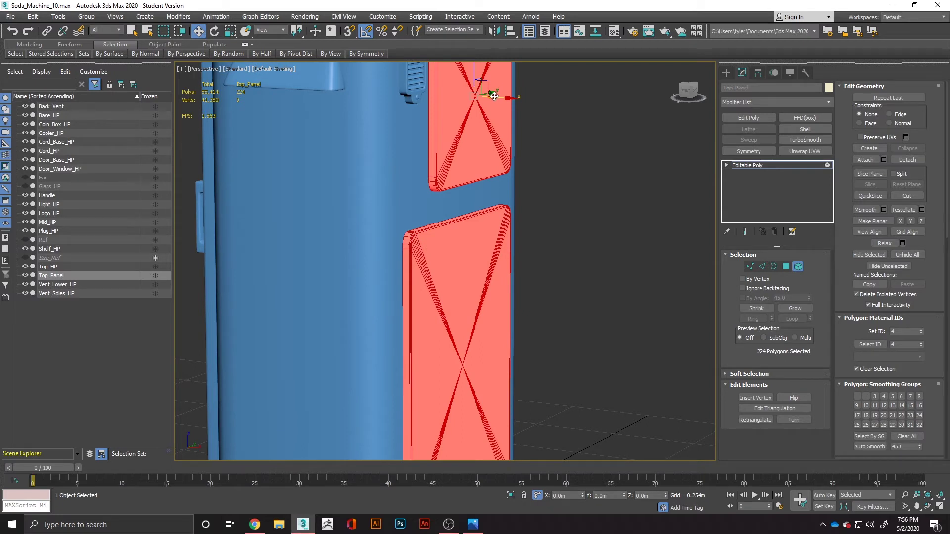
drag(494, 96, 494, 97)
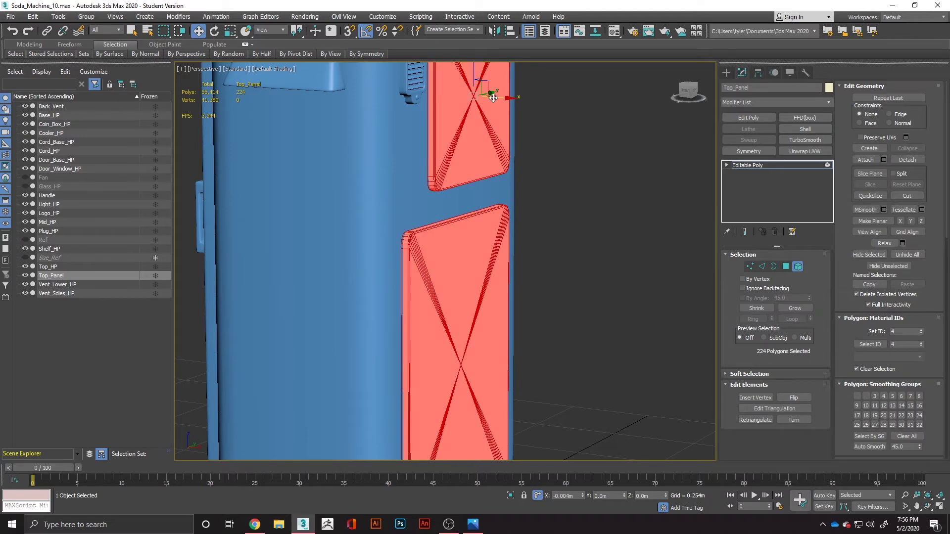
click(583, 175)
Step: Examine the back of the machine against the back view in the Soda_Machine_Ref_3.jpg reference image
scroll(595, 192, down, 3)
alt+middle_drag(601, 195, 589, 223)
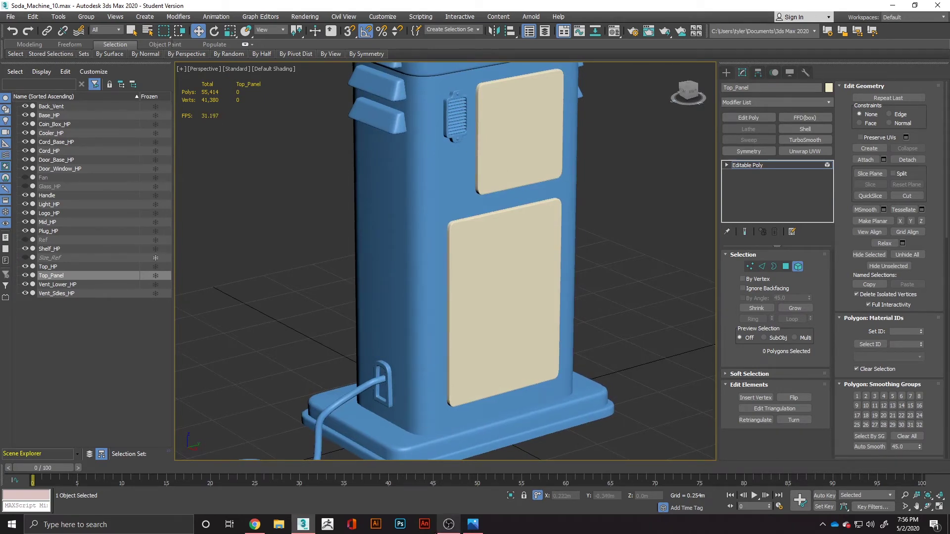
click(472, 523)
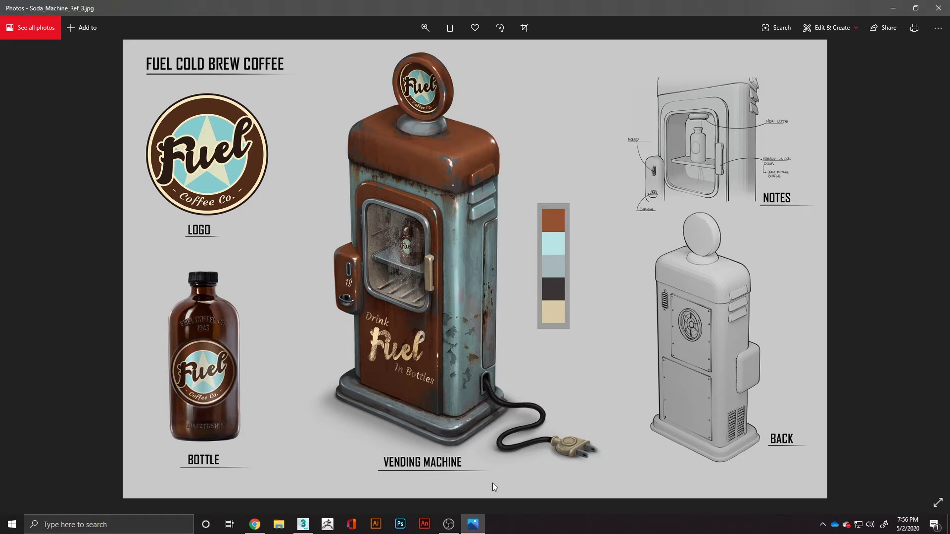
click(466, 525)
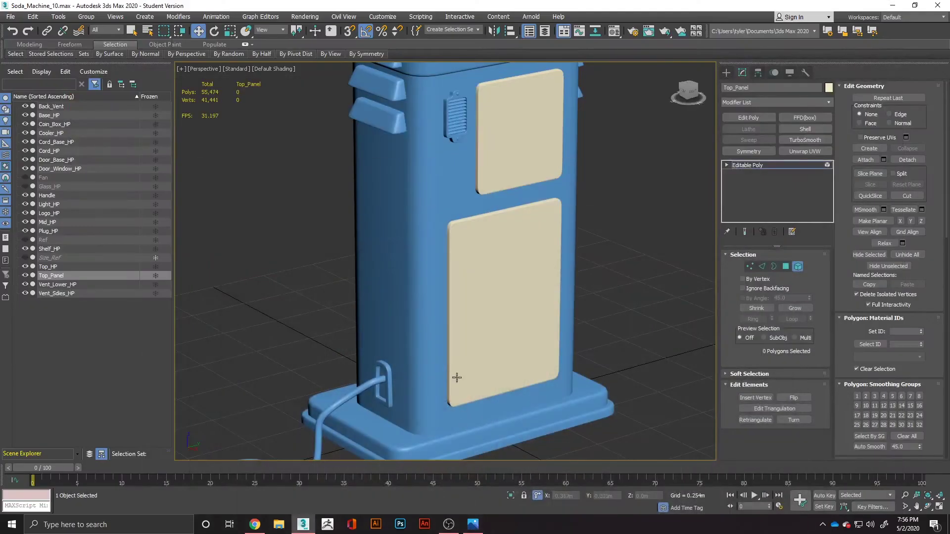
Step: Clone the upper bolt element of the back vent as a separate object placed near the upper panel's corner beside the vent
click(797, 266)
click(454, 115)
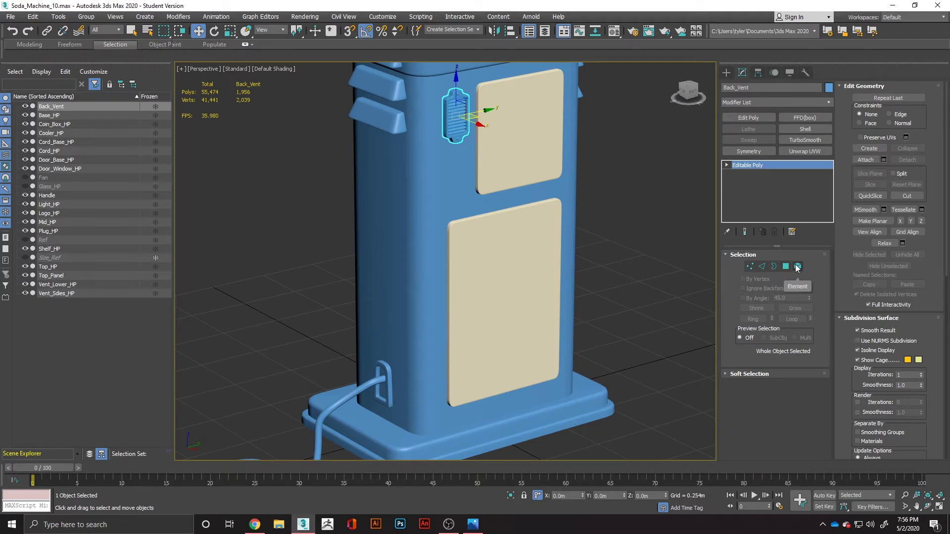
click(277, 201)
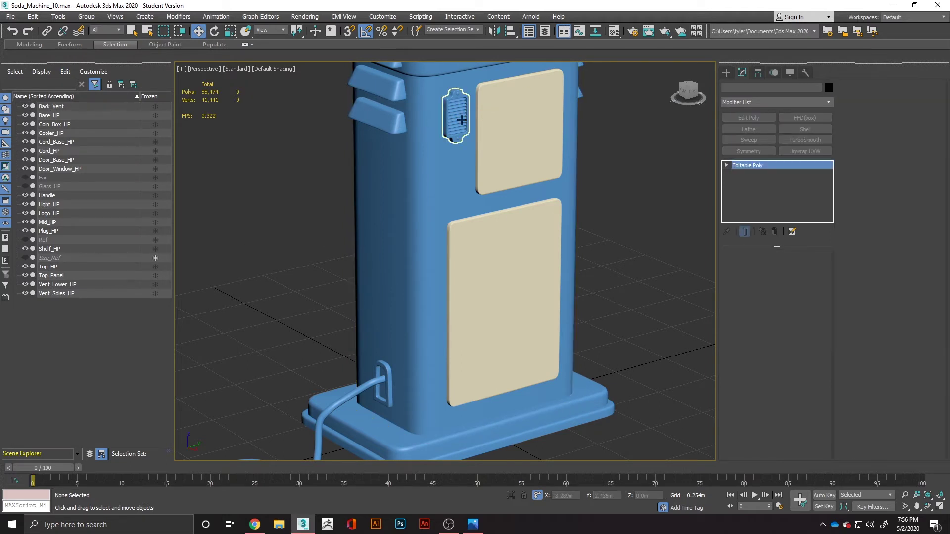
click(461, 119)
click(797, 266)
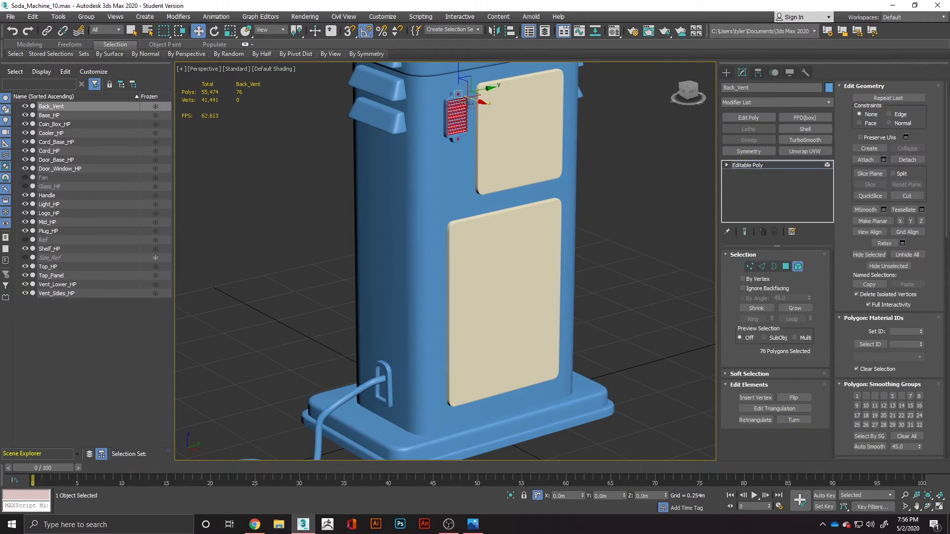
key(z)
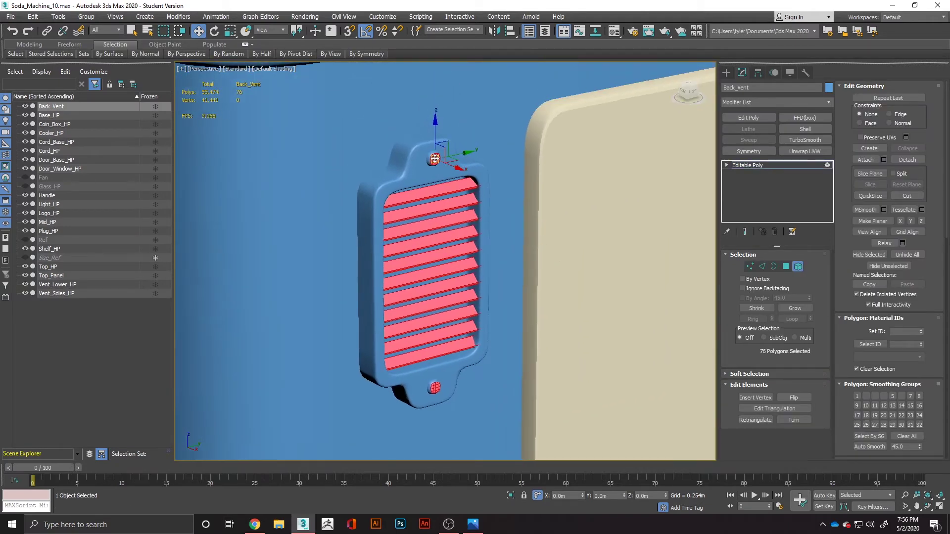
click(433, 158)
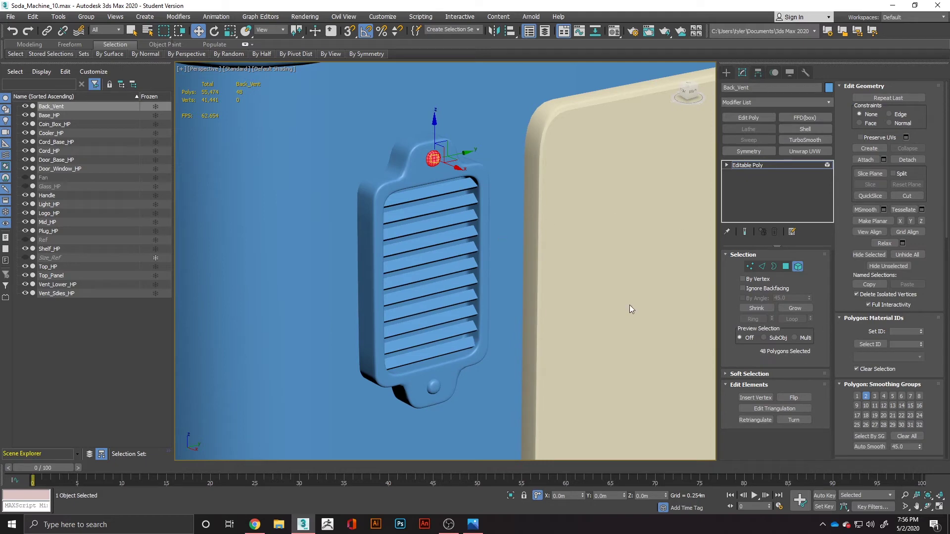
scroll(630, 305, down, 8)
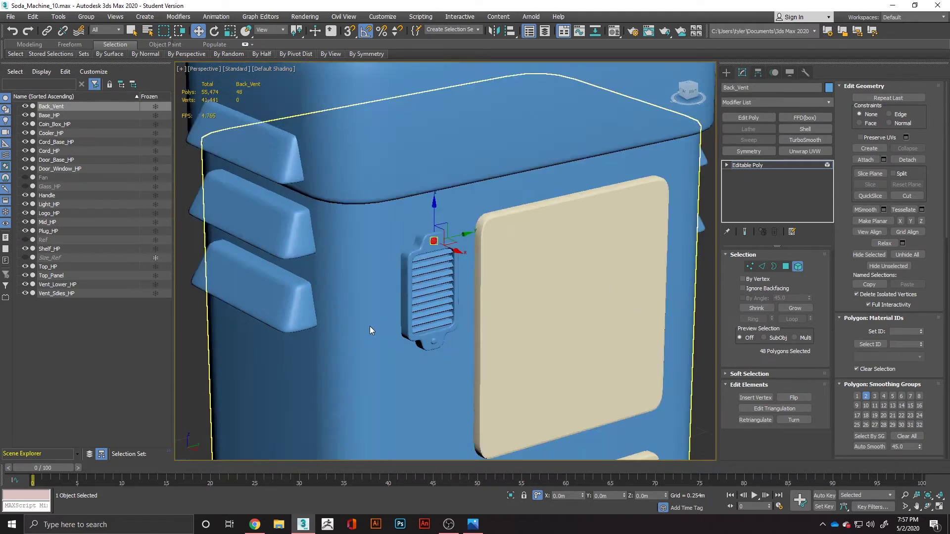
scroll(370, 325, down, 4)
click(417, 308)
scroll(408, 288, up, 12)
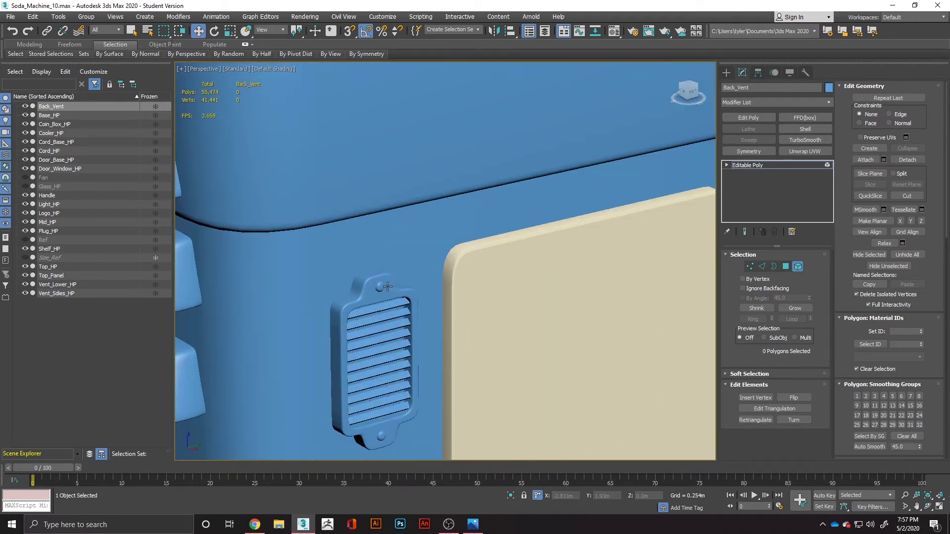
click(389, 286)
shift+drag(481, 272, 517, 267)
click(449, 250)
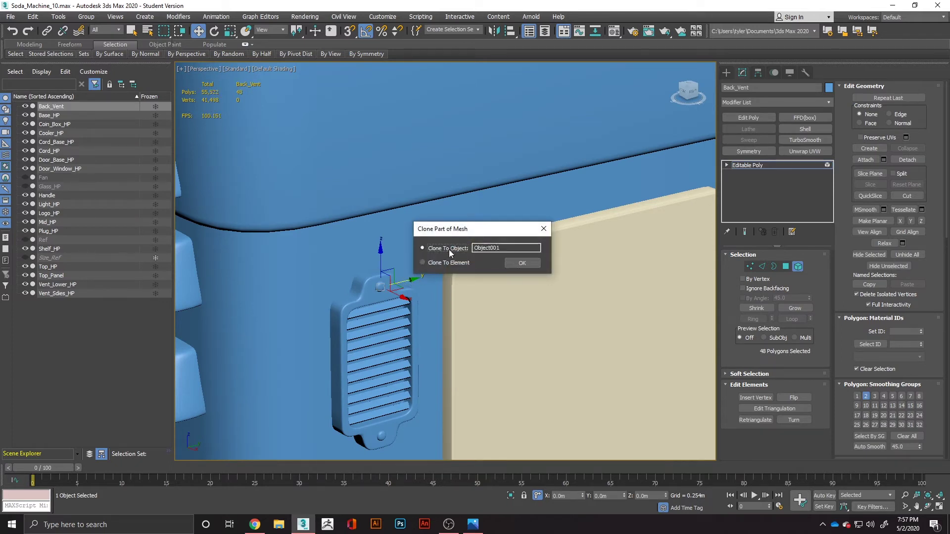
click(522, 264)
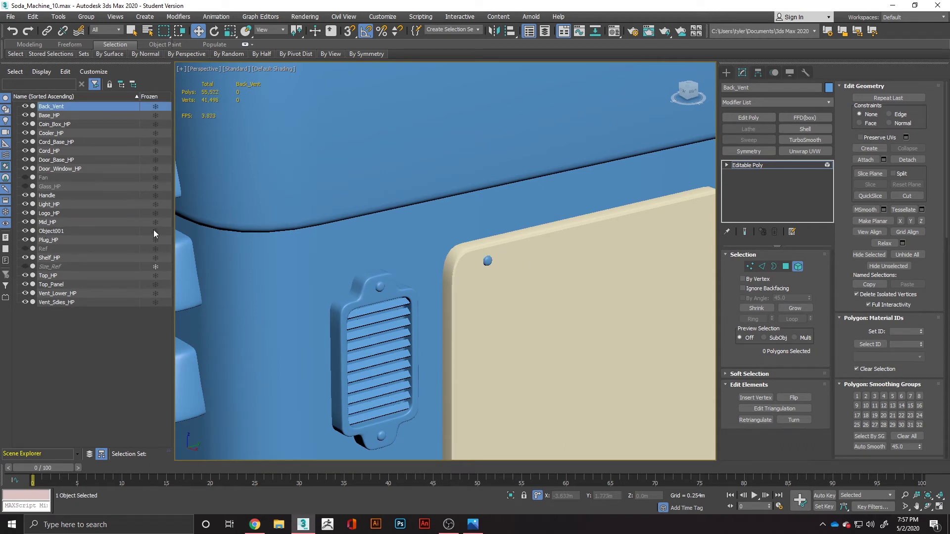
Step: Rename the cloned bolt object as Bolts
click(62, 231)
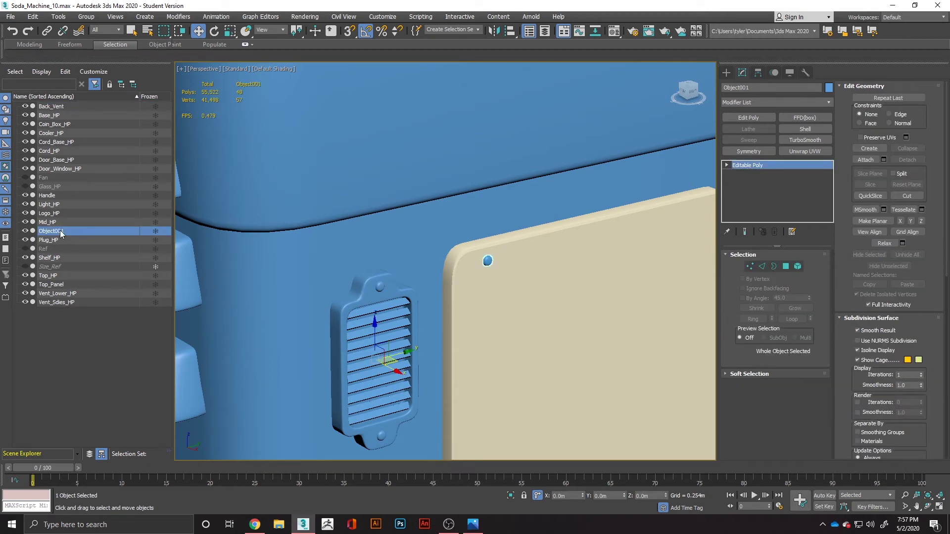
double_click(58, 231)
text(Bolt)
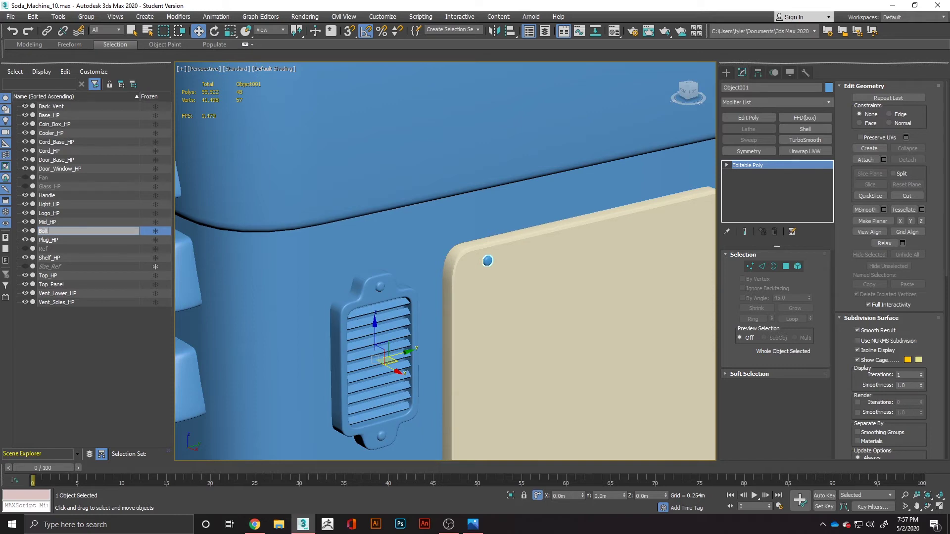
text(s)
key(Return)
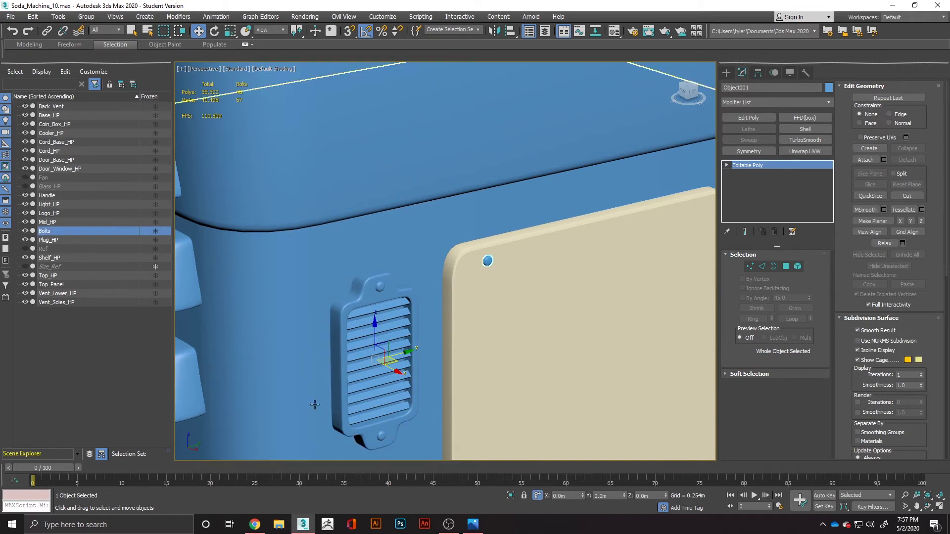
Step: Center the bolt's pivot on the object and move the bolt along negative X against the upper panel's face
alt+middle_drag(475, 312, 540, 308)
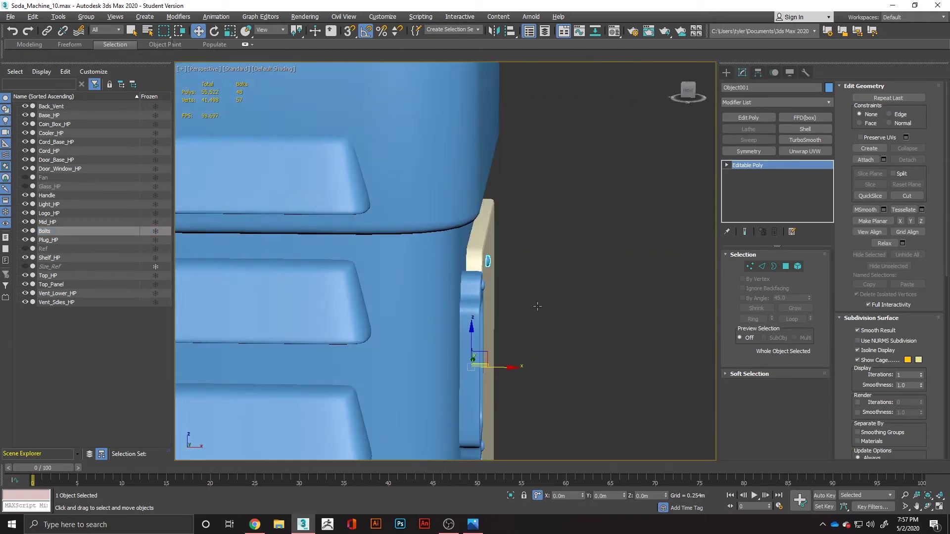
key(t)
scroll(506, 310, up, 8)
middle_drag(419, 153, 480, 297)
alt+middle_drag(502, 192, 490, 142)
scroll(475, 98, up, 9)
middle_drag(475, 98, 475, 142)
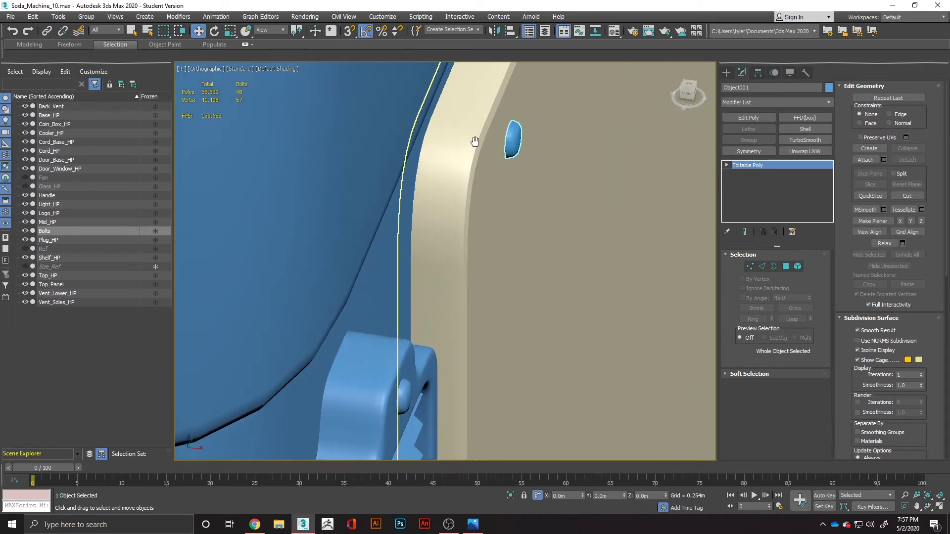
click(757, 72)
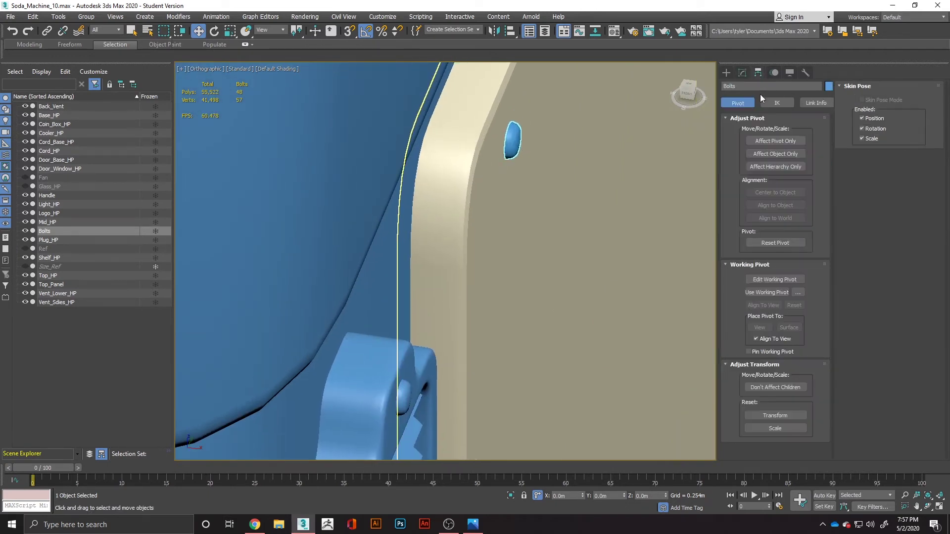
click(775, 141)
click(778, 192)
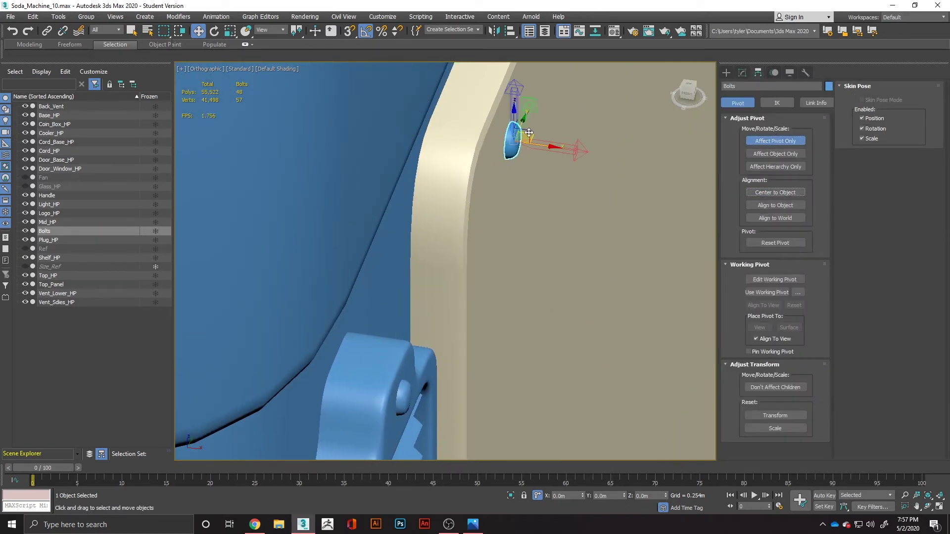
click(764, 142)
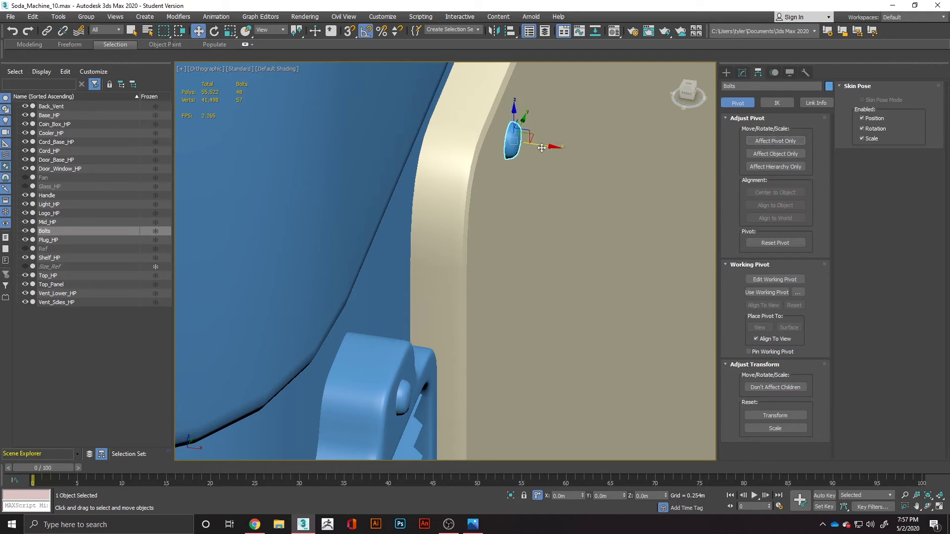
drag(542, 145, 531, 147)
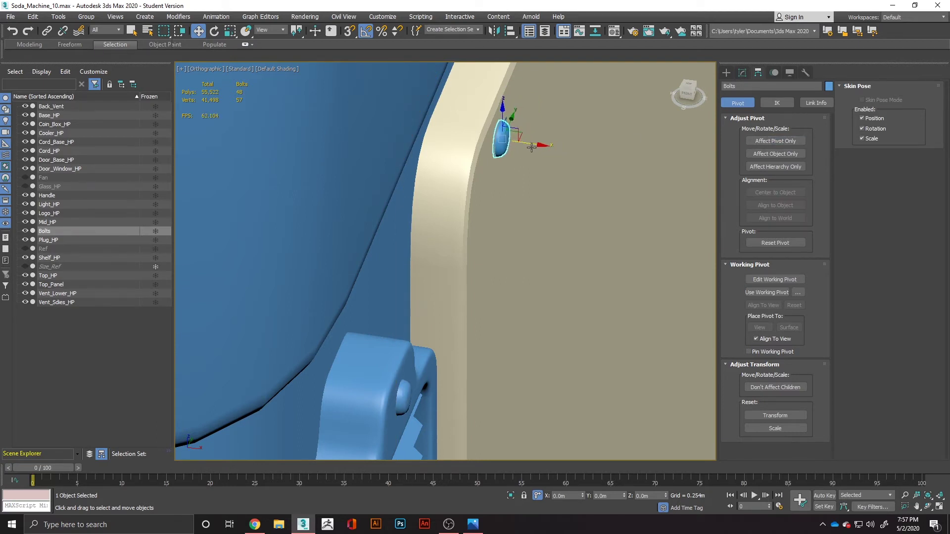
alt+middle_drag(531, 147, 560, 169)
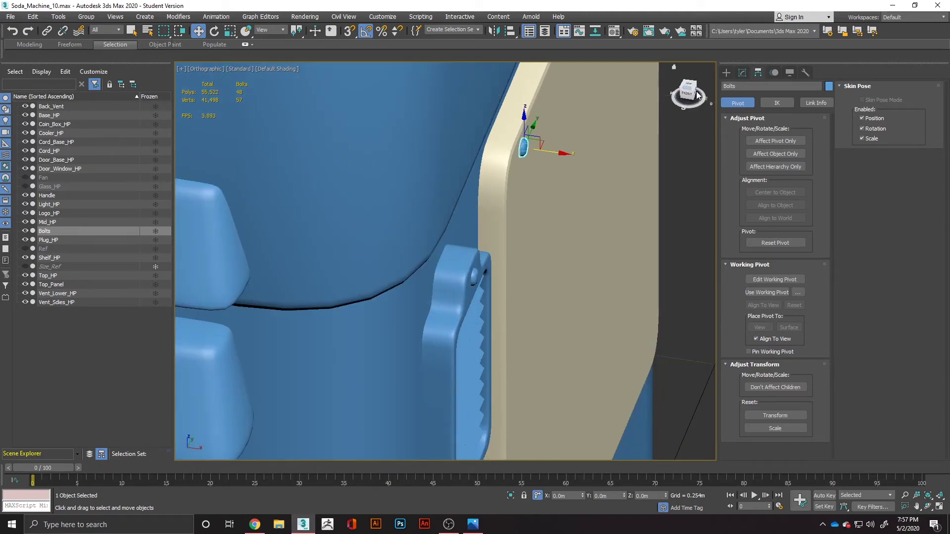
Step: In the orthographic view facing the panels, position the bolt closer into the upper panel's rounded corner beside the vent
click(697, 95)
click(682, 89)
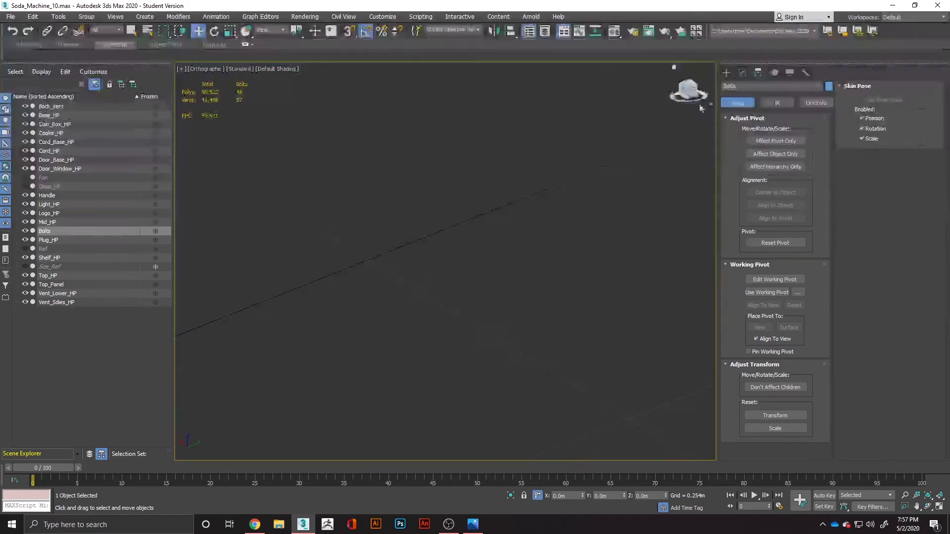
scroll(525, 141, down, 10)
middle_drag(446, 125, 546, 281)
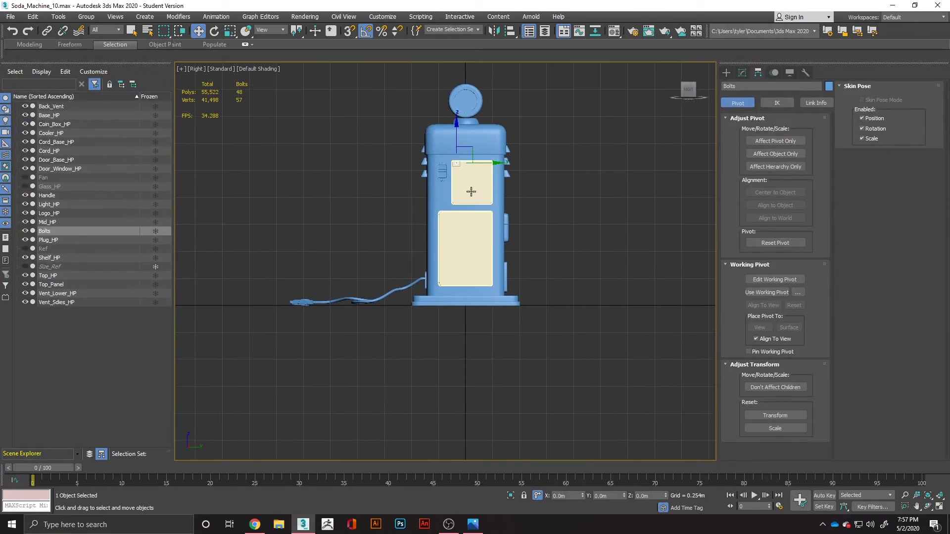
scroll(471, 192, up, 8)
middle_drag(471, 192, 548, 360)
scroll(486, 236, up, 3)
middle_drag(518, 259, 574, 157)
scroll(512, 196, down, 2)
scroll(574, 156, down, 2)
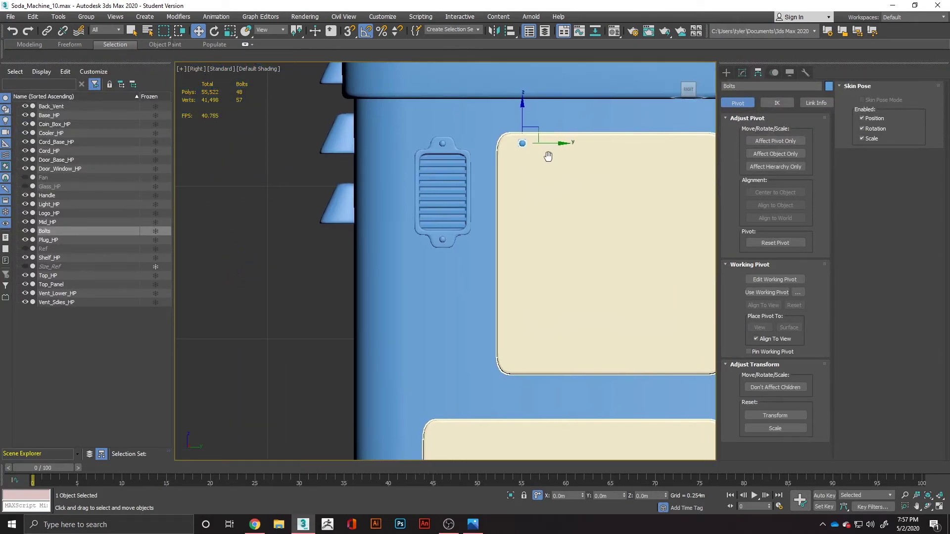
drag(544, 147, 516, 127)
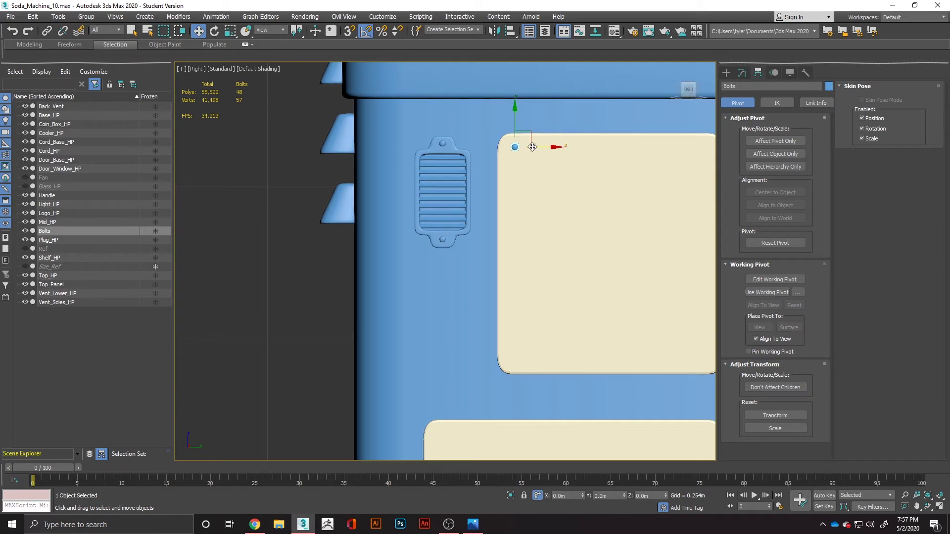
drag(541, 147, 515, 125)
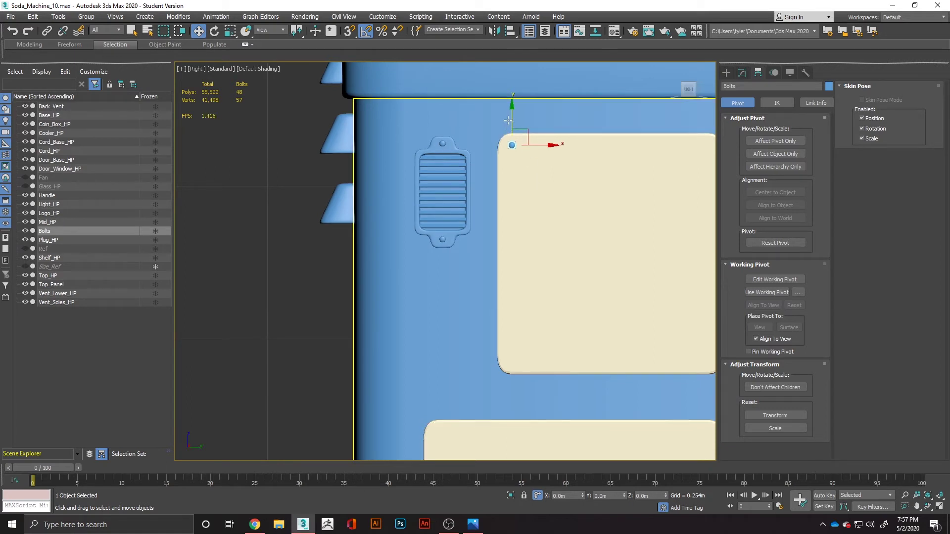
Step: Make three evenly spaced copies of the bolt down the upper panel's vent-side edge and reselect the original bolt
scroll(574, 198, down, 3)
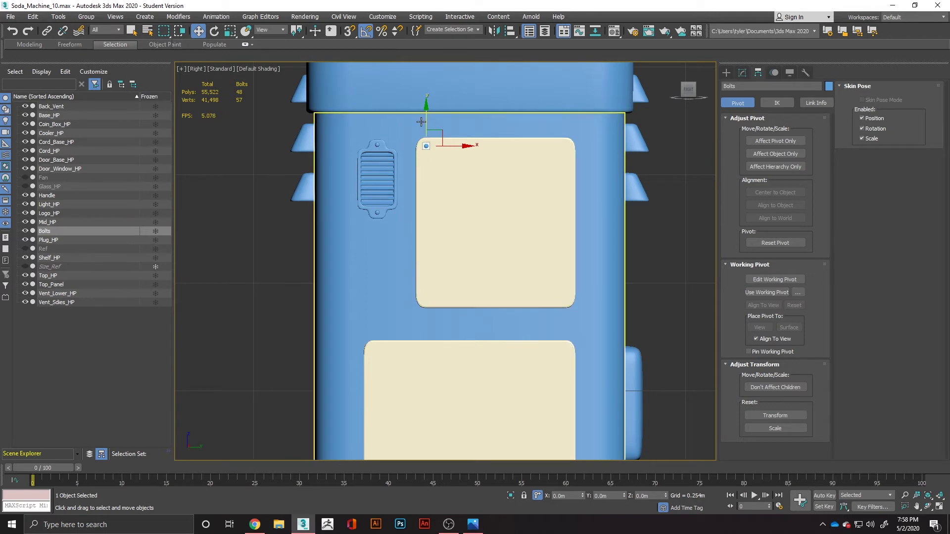
shift+drag(427, 119, 432, 162)
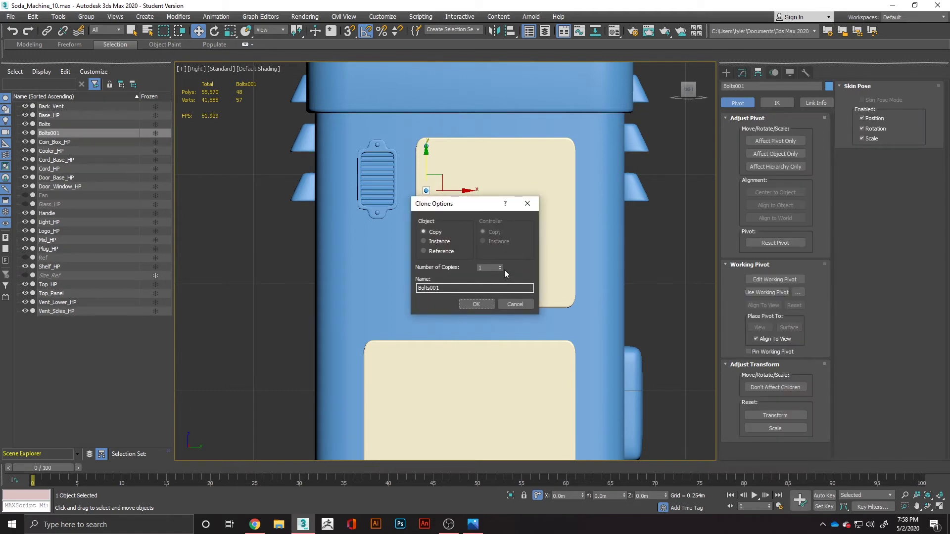
click(485, 303)
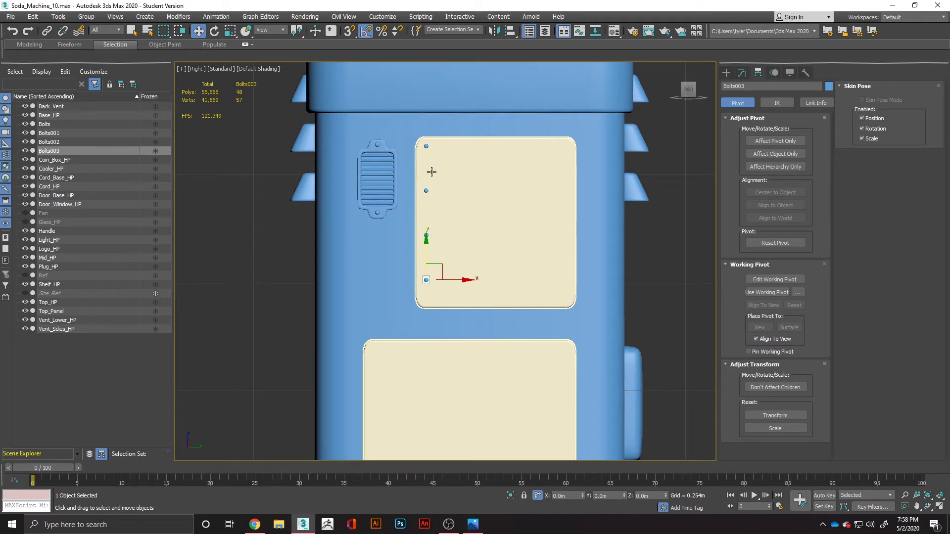
click(426, 146)
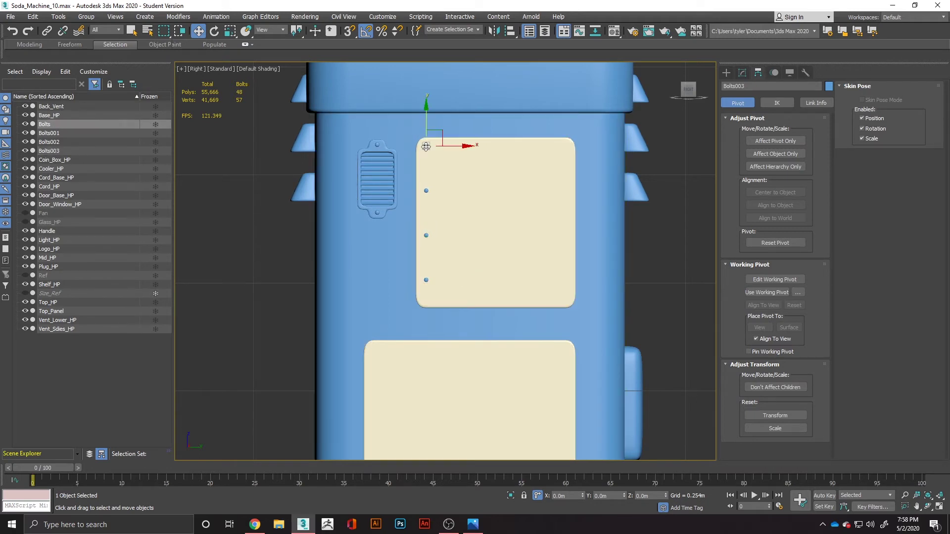
Step: Undo the previous bolt copies and make three wider-spaced copies down the upper panel's vent-side edge to its lower corner
key(ctrl+z)
key(ctrl+z)
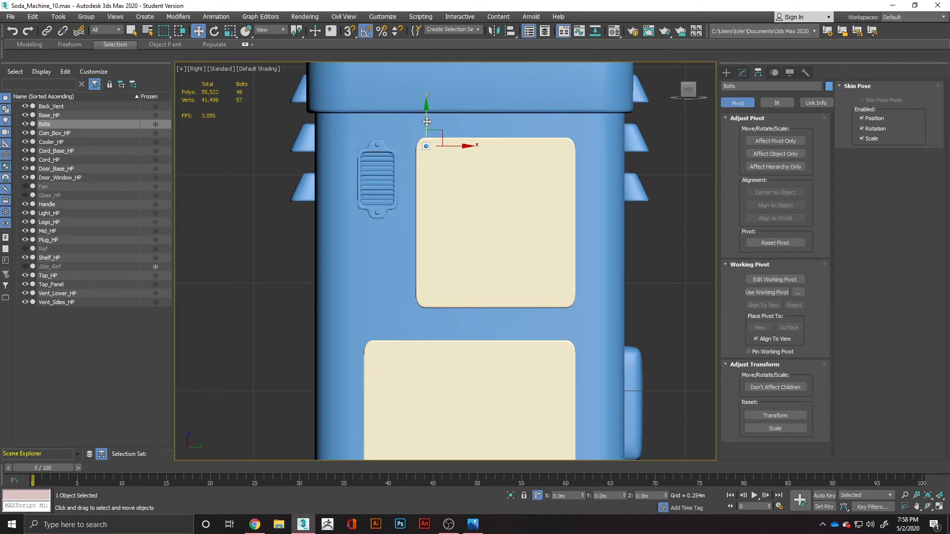
shift+drag(426, 122, 432, 171)
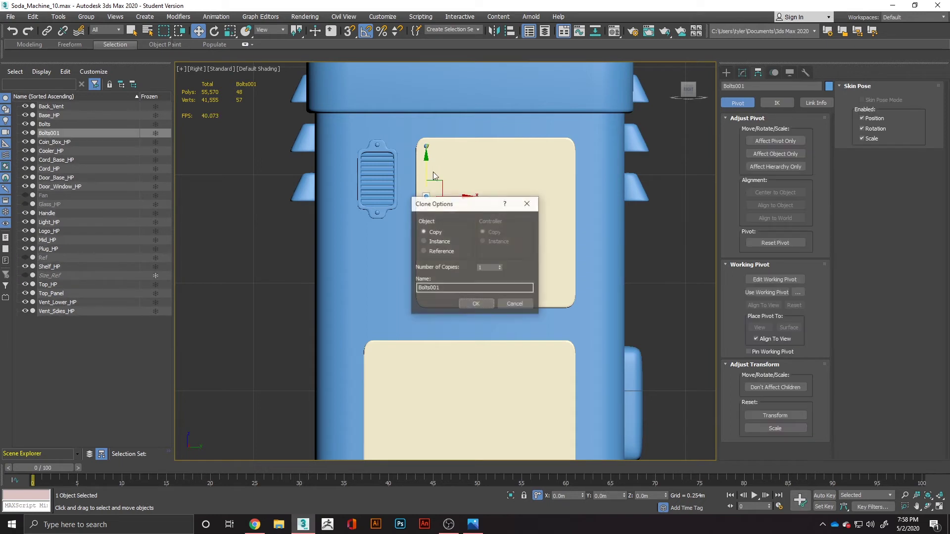
click(499, 266)
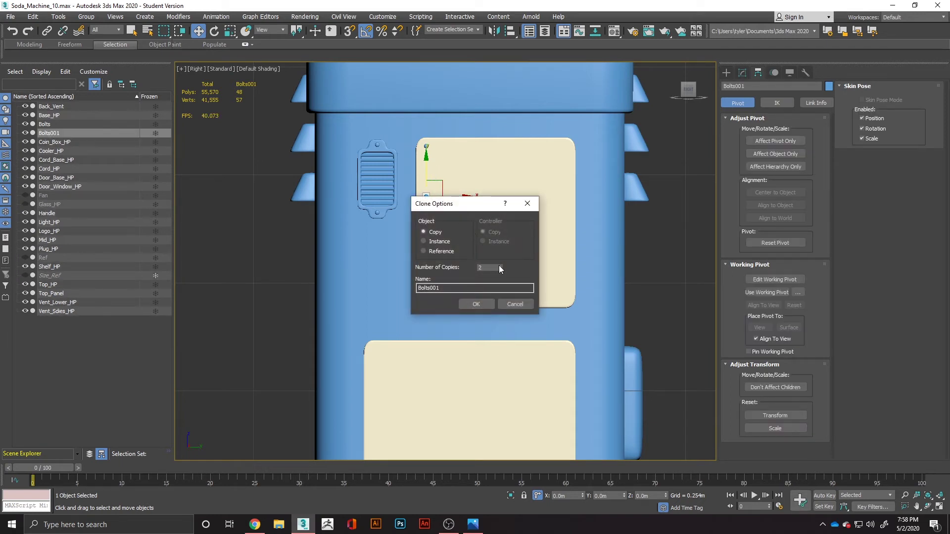
click(476, 304)
click(645, 269)
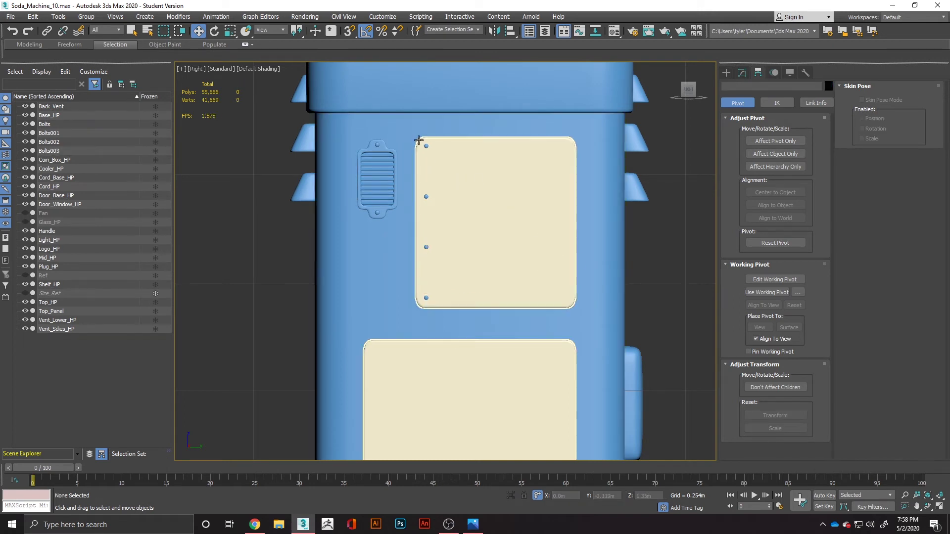
Step: Attach the three copied bolts to the original corner bolt on the upper panel
click(424, 146)
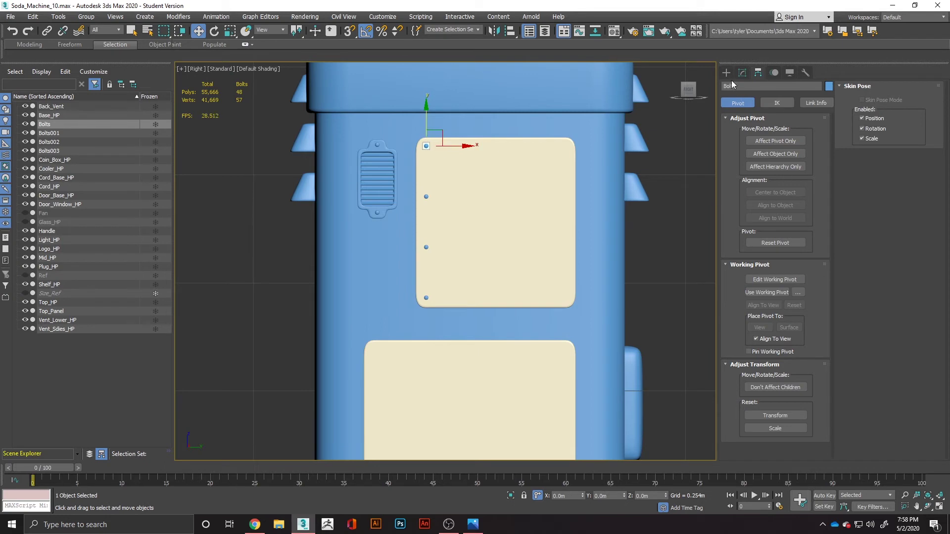
click(741, 73)
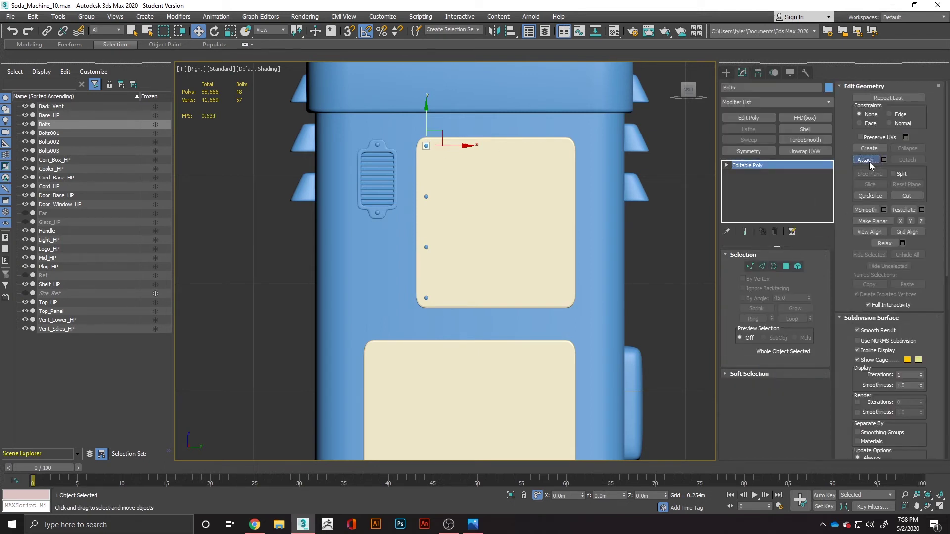
click(869, 162)
click(427, 197)
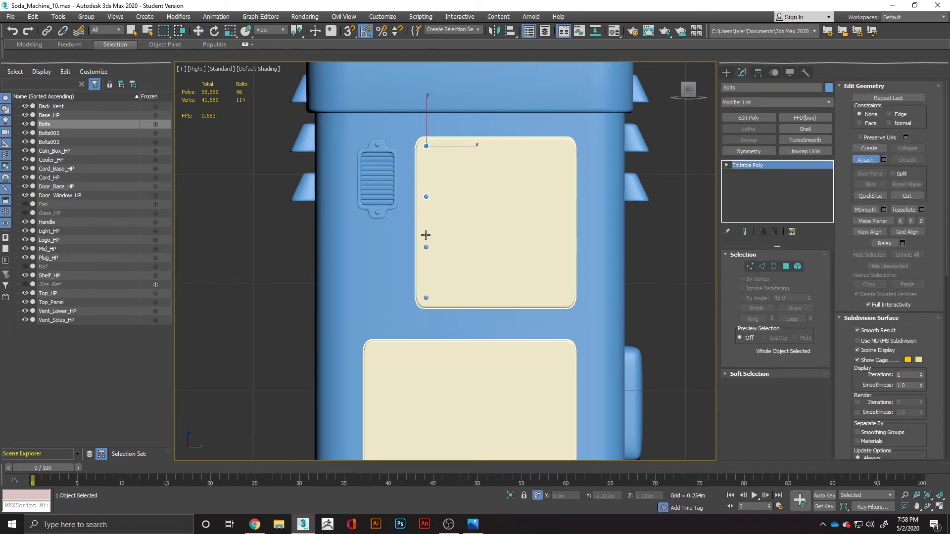
click(426, 247)
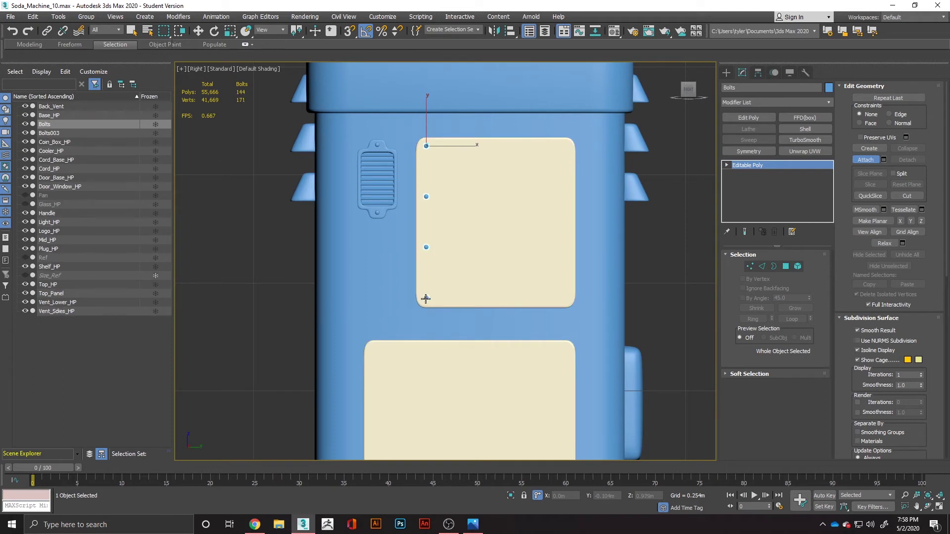
click(426, 297)
right_click(663, 280)
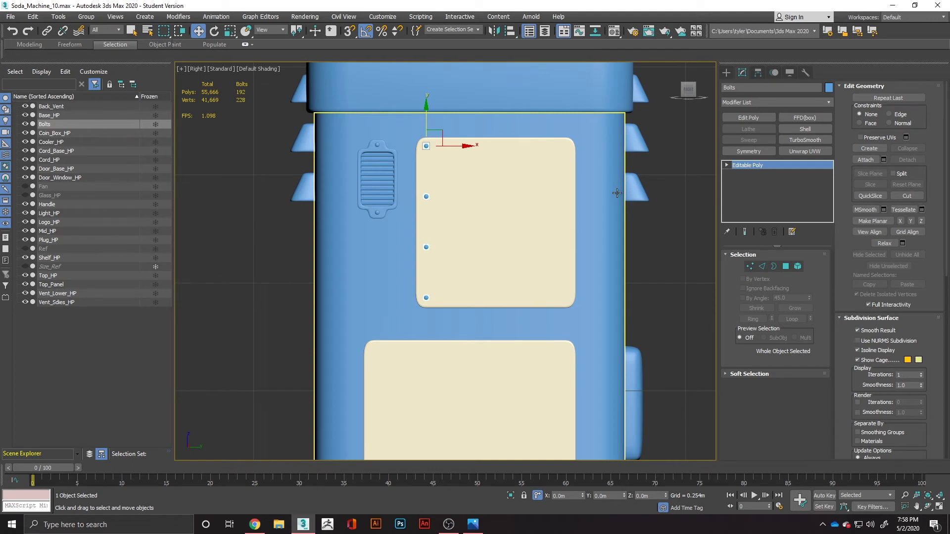
Step: With edged faces shown and snapping enabled, move only the Bolts pivot horizontally to the upper panel's vertical centerline
key(F4)
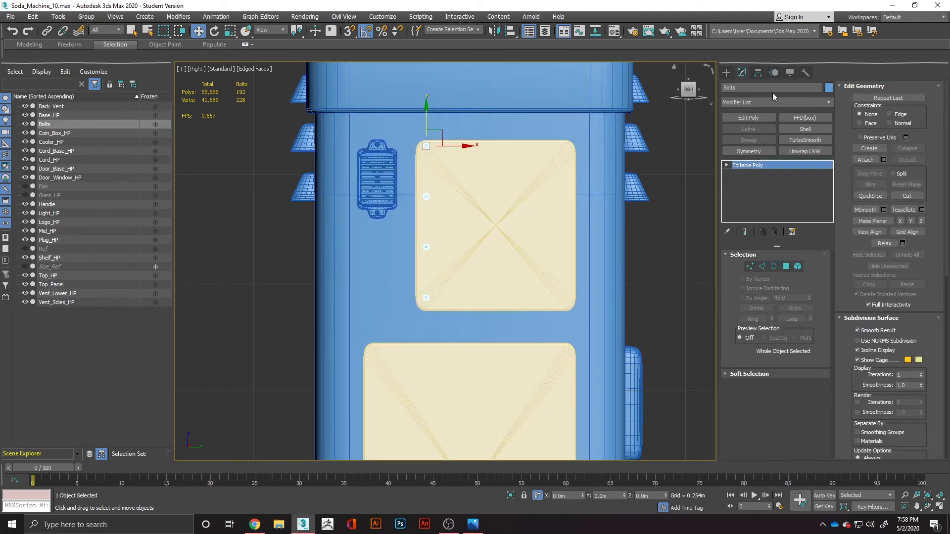
click(758, 74)
click(771, 141)
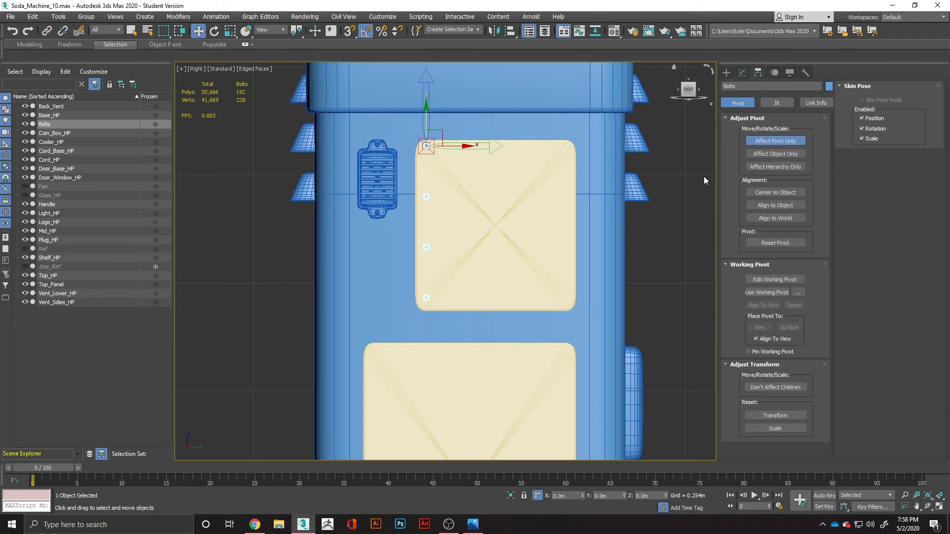
key(s)
drag(428, 146, 497, 226)
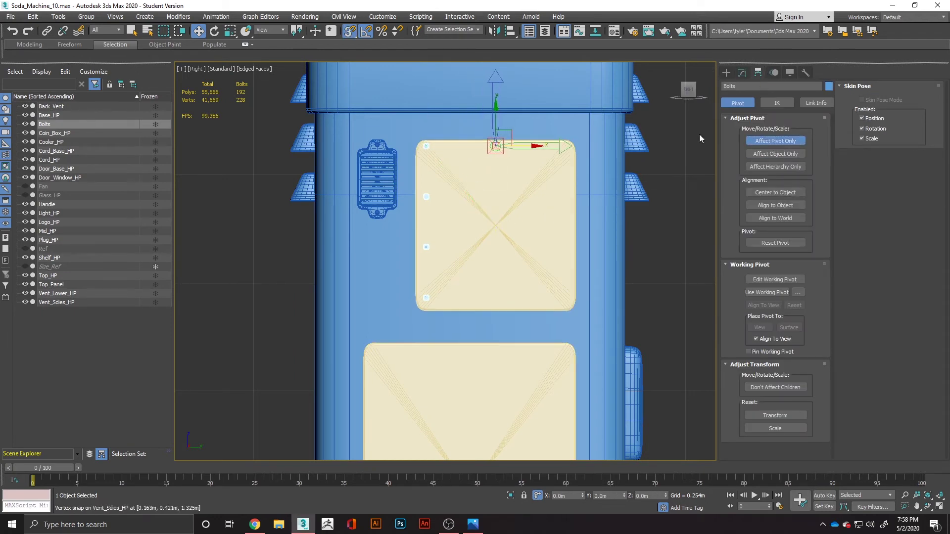
click(777, 142)
Step: Mirror the bolts to the panel's opposite edge with a flipped Y-axis Symmetry modifier and convert the object to Editable Poly
click(743, 73)
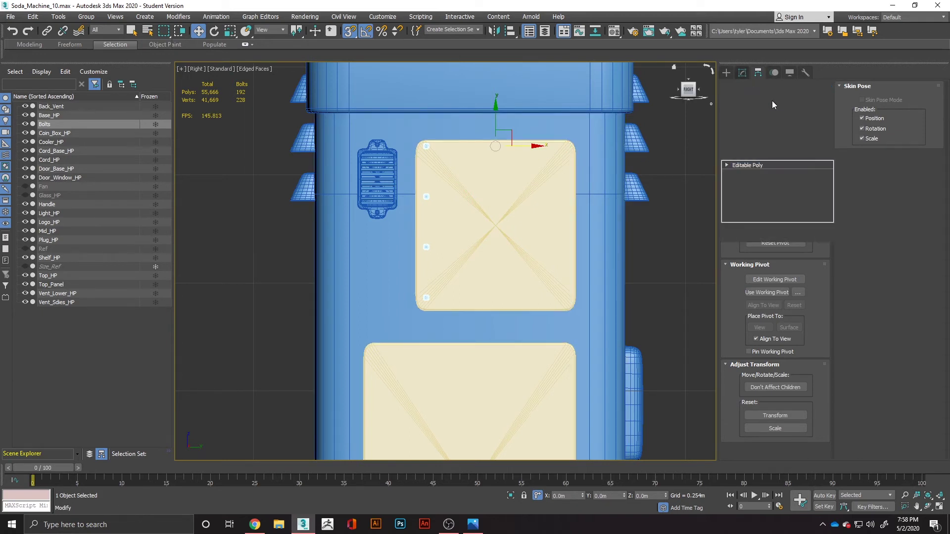
click(761, 152)
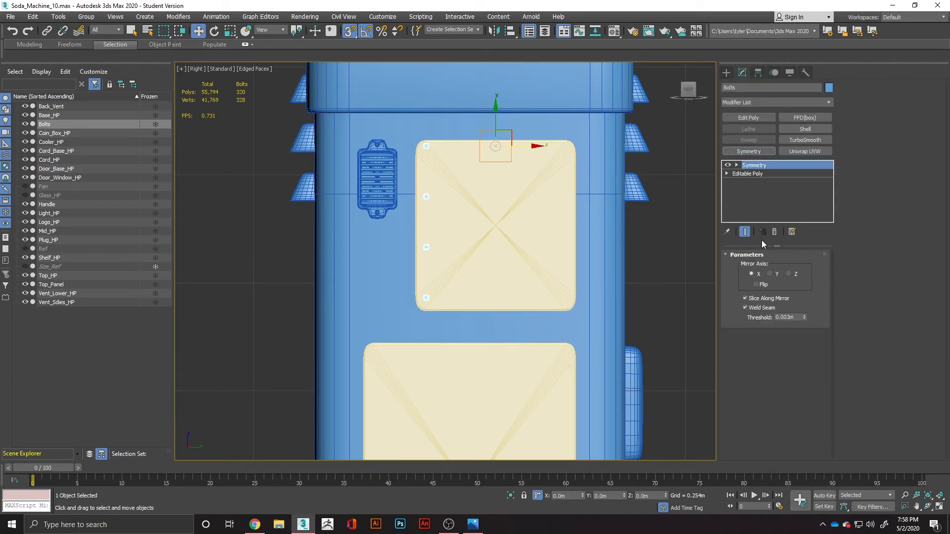
click(771, 274)
click(755, 285)
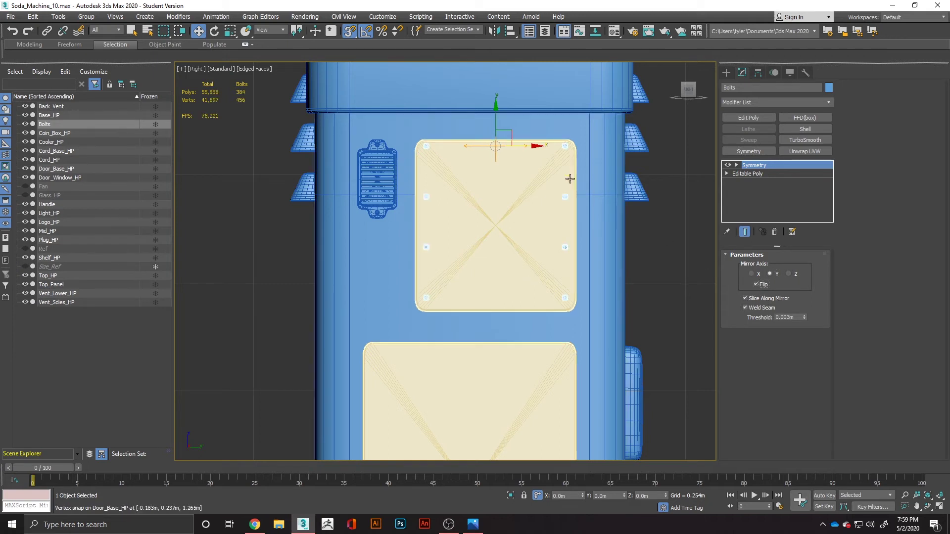
right_click(566, 246)
mouse_move(596, 344)
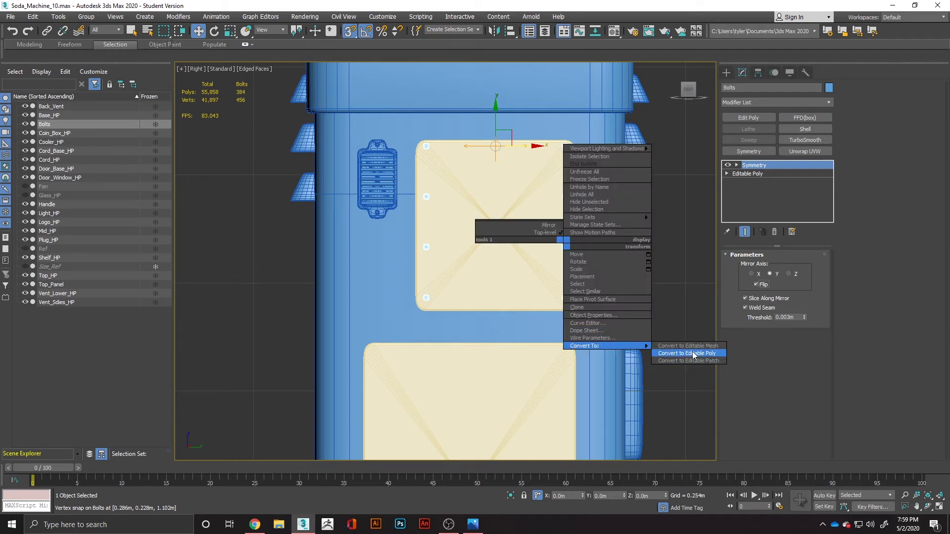
click(692, 353)
Step: Make one copy of the bolt set straight down onto the lower panel, with its first row near the panel's upper edge
scroll(677, 307, down, 2)
middle_drag(677, 308, 591, 198)
scroll(574, 153, down, 2)
scroll(506, 85, up, 2)
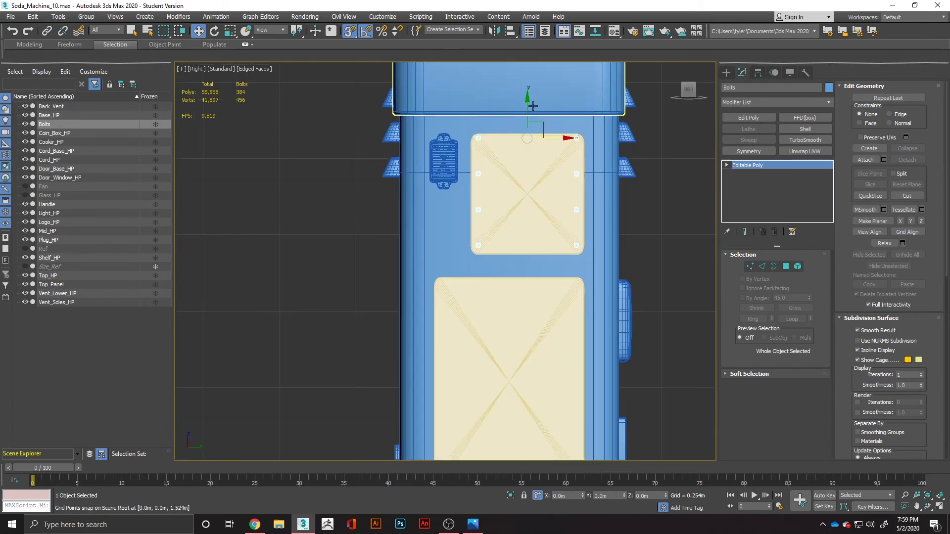
scroll(528, 107, down, 3)
middle_drag(536, 84, 502, 76)
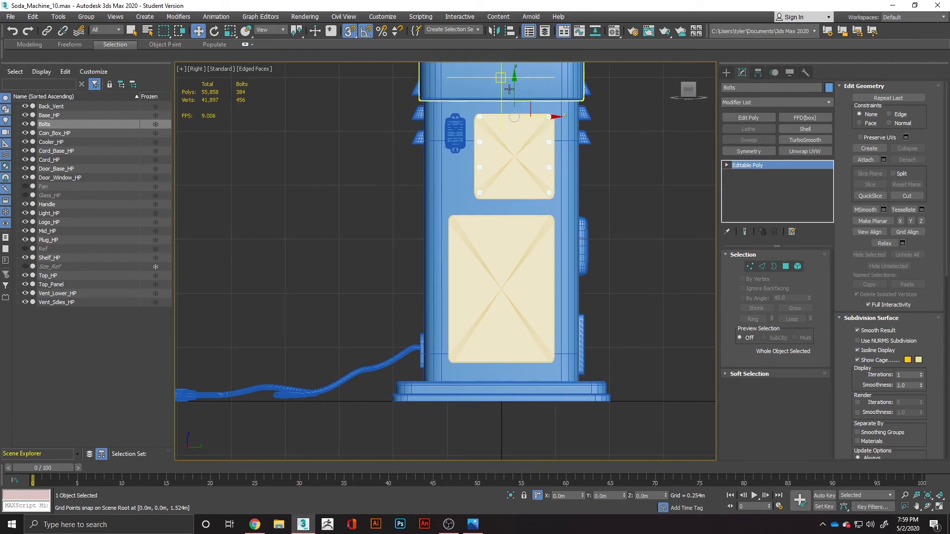
shift+drag(513, 87, 530, 226)
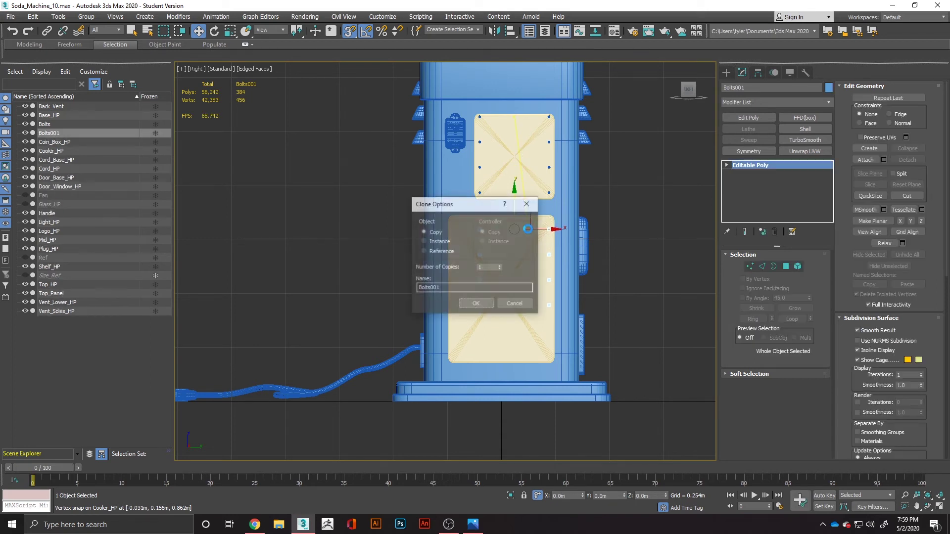
click(521, 306)
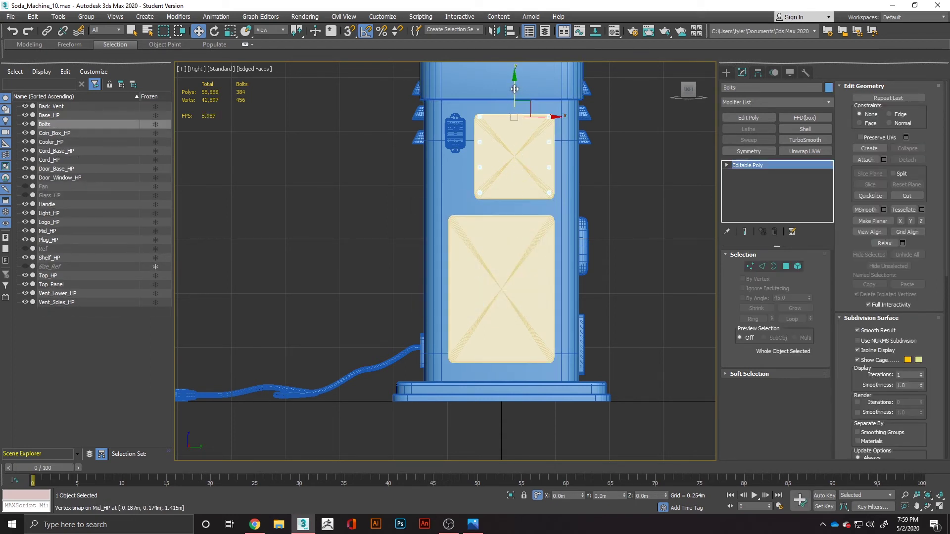
shift+drag(515, 89, 525, 191)
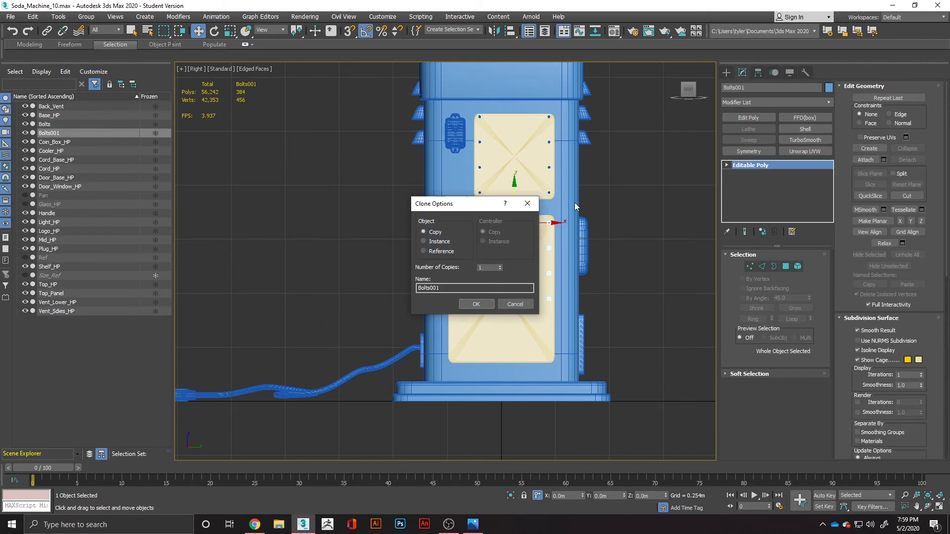
click(476, 304)
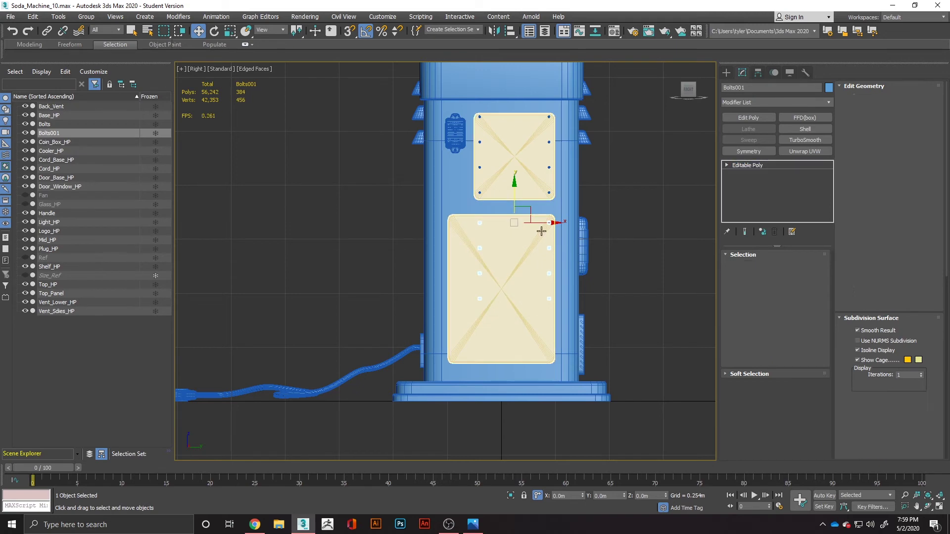
Step: In the copied bolt set, delete every bolt element except the one in the lower panel's upper corner away from the vent
click(796, 267)
scroll(589, 242, up, 4)
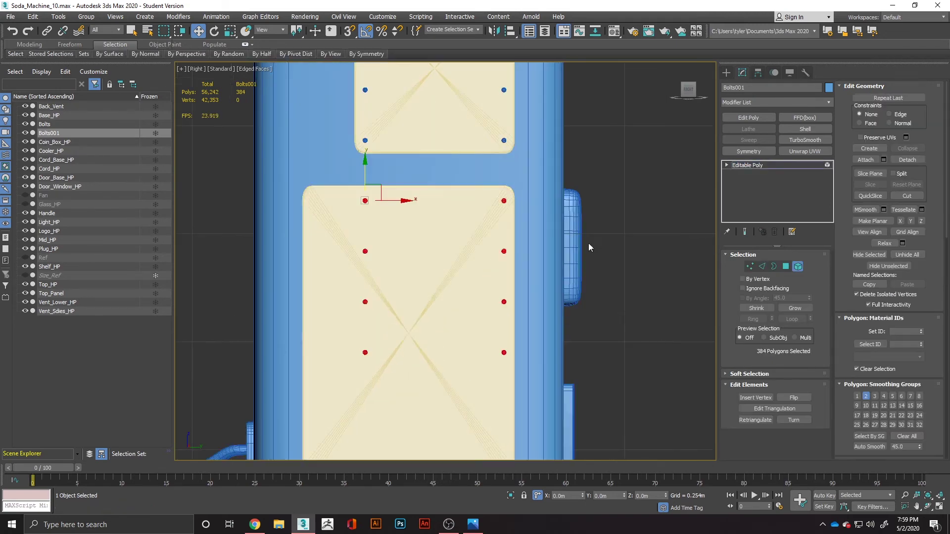
scroll(568, 228, up, 1)
click(537, 208)
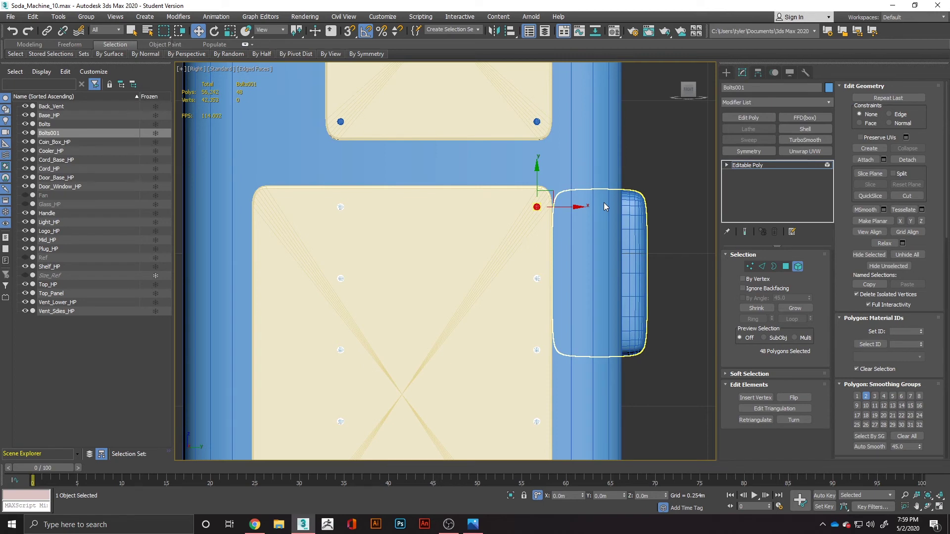
key(ctrl+i)
key(Delete)
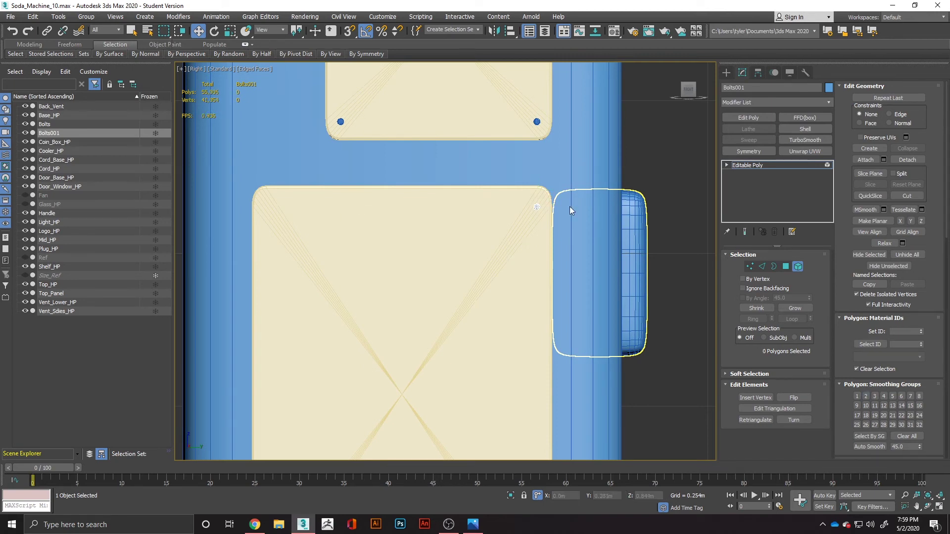
Step: Try to clone the remaining bolt at element level down the lower panel's edge
click(538, 207)
scroll(538, 207, down, 4)
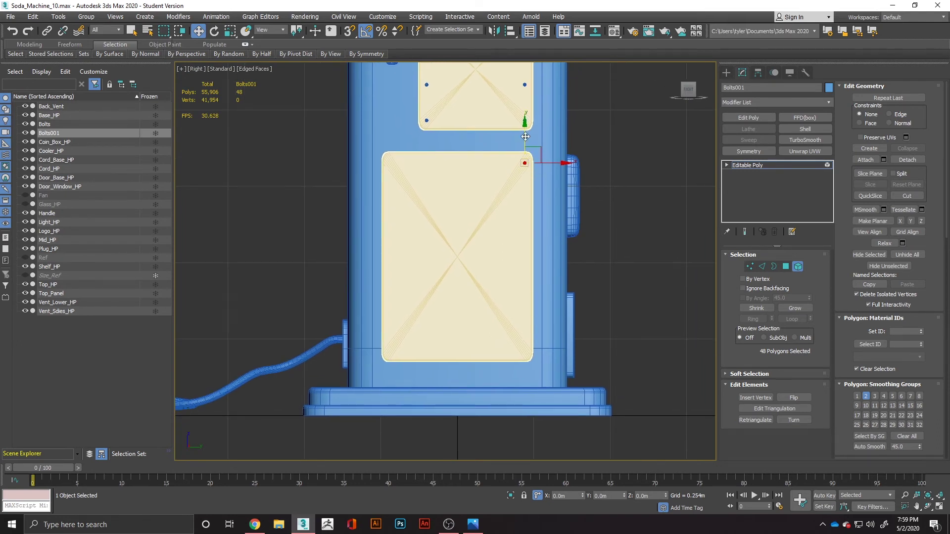
shift+drag(525, 136, 533, 192)
shift+drag(534, 194, 534, 194)
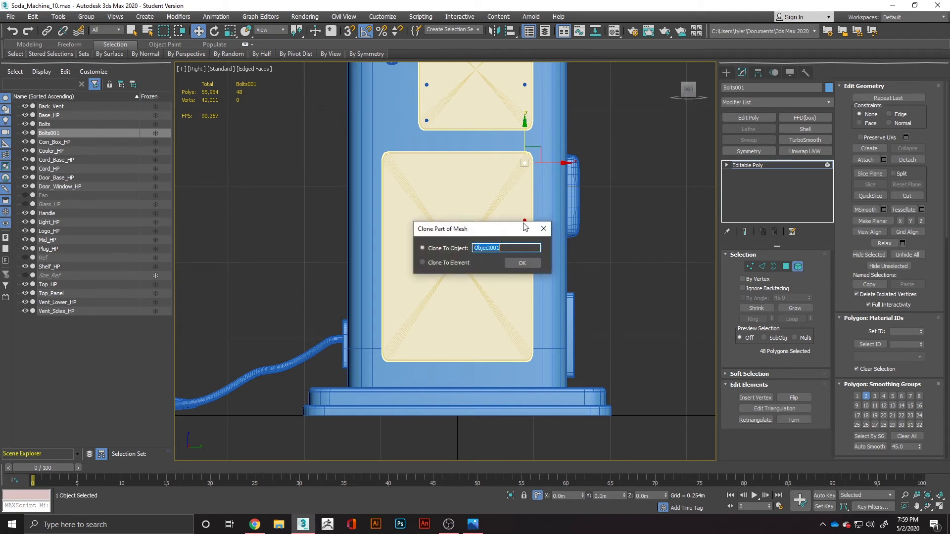
click(543, 228)
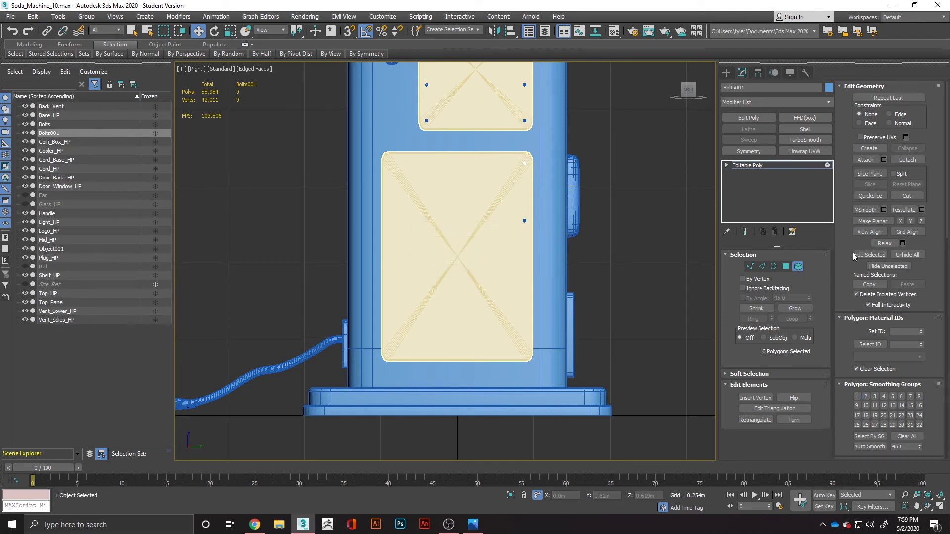
click(797, 266)
key(ctrl+z)
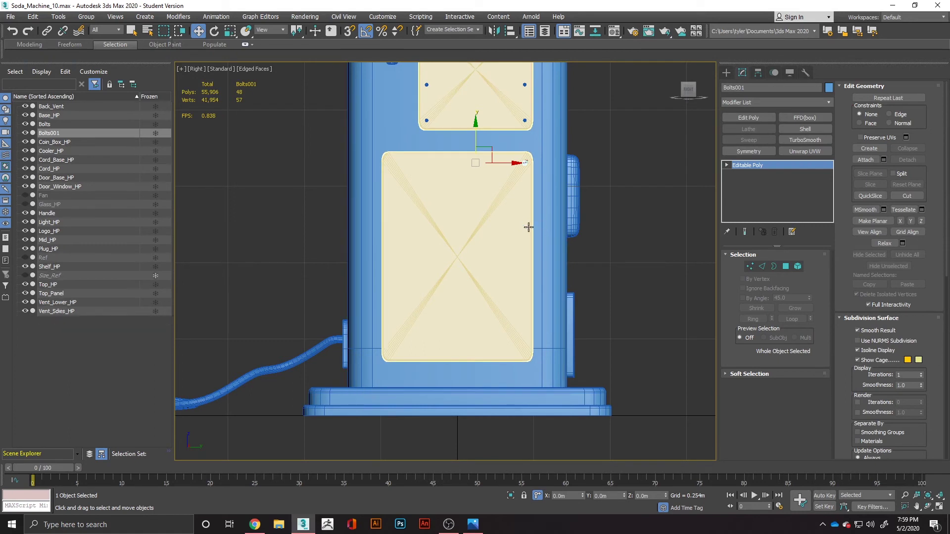
Step: Try two different spacings for three object copies of the corner bolt down the lower panel's edge, undoing each attempt
shift+drag(476, 139, 474, 198)
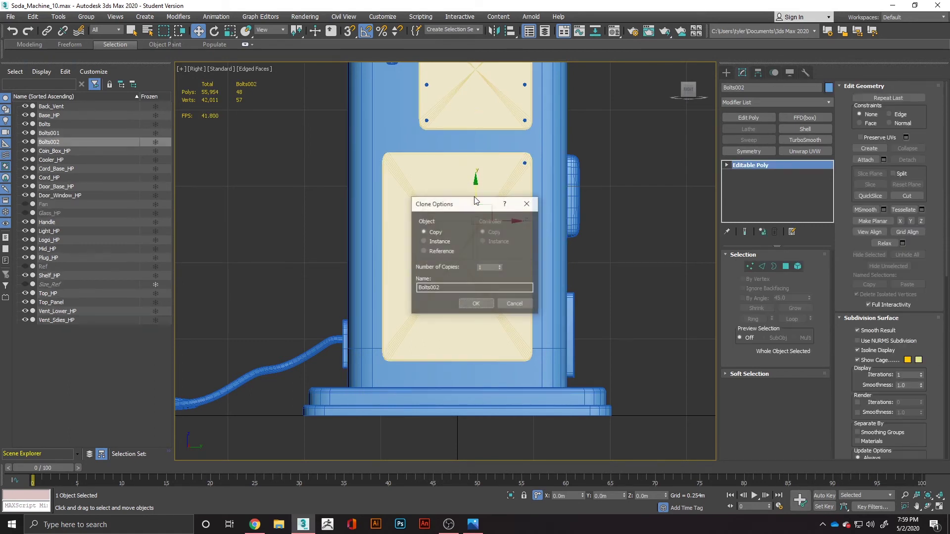
click(483, 302)
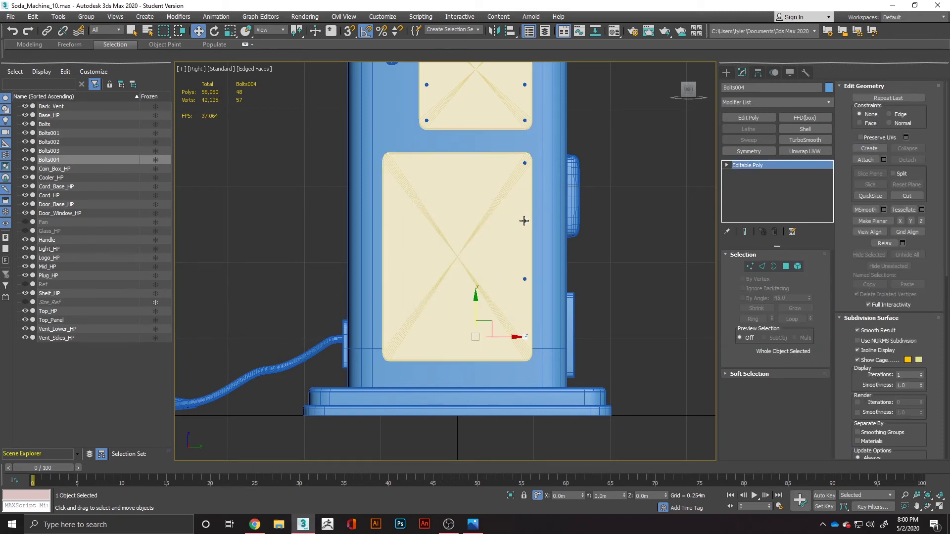
key(ctrl+z)
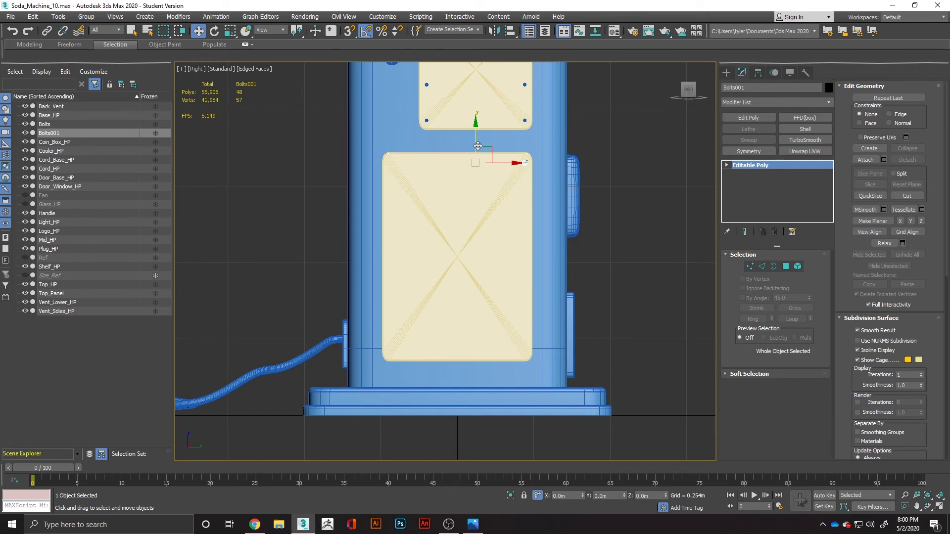
shift+drag(476, 135, 480, 190)
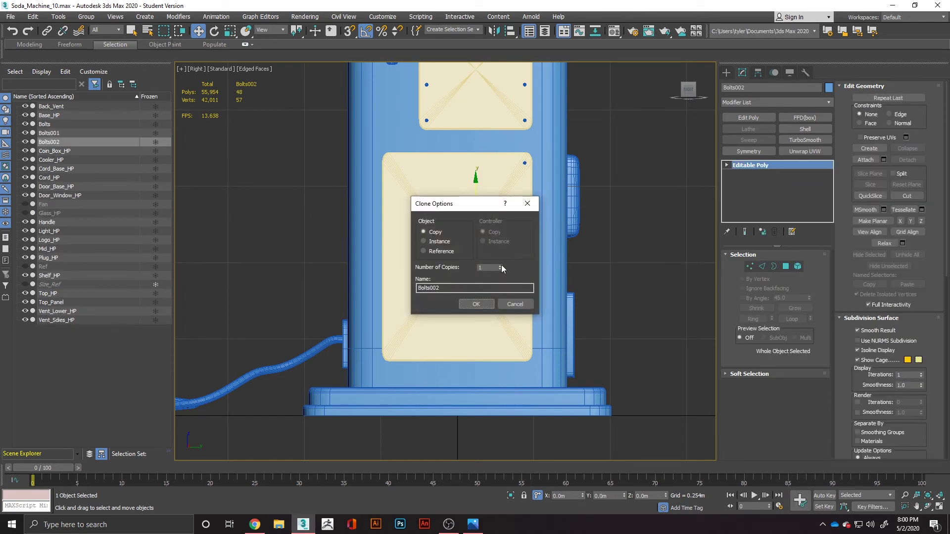
click(500, 266)
click(476, 303)
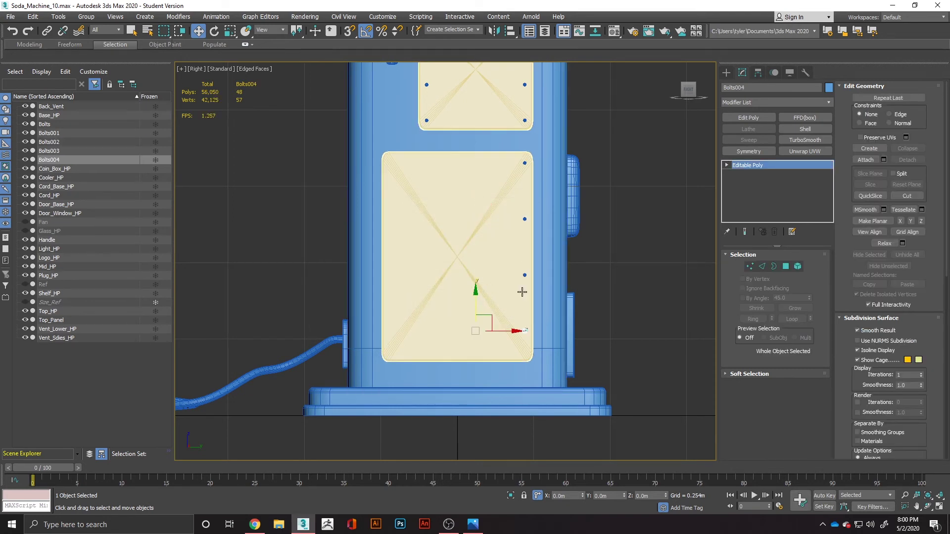
key(ctrl+z)
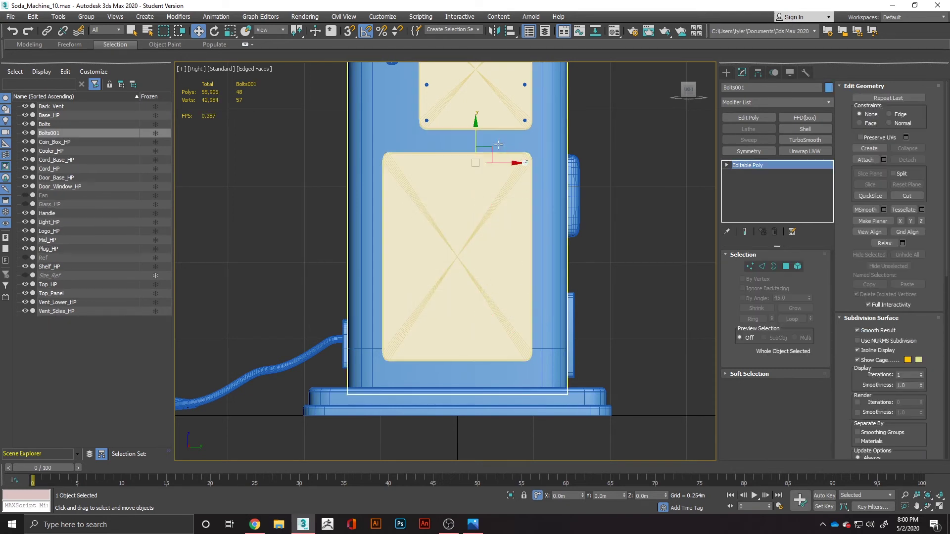
Step: Try to place three copies of the corner bolt down the lower panel's edge, spaced so the last falls below the panel
shift+drag(476, 134, 479, 200)
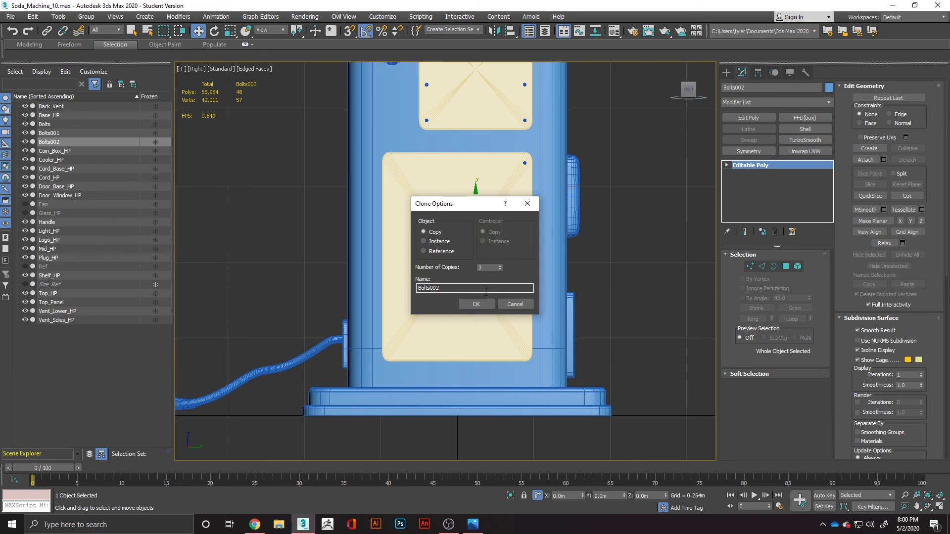
click(482, 305)
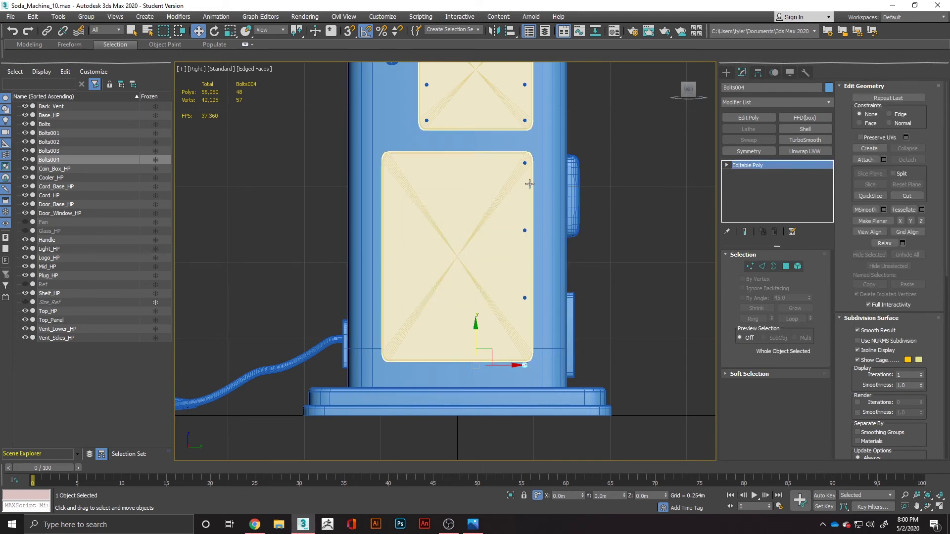
click(507, 153)
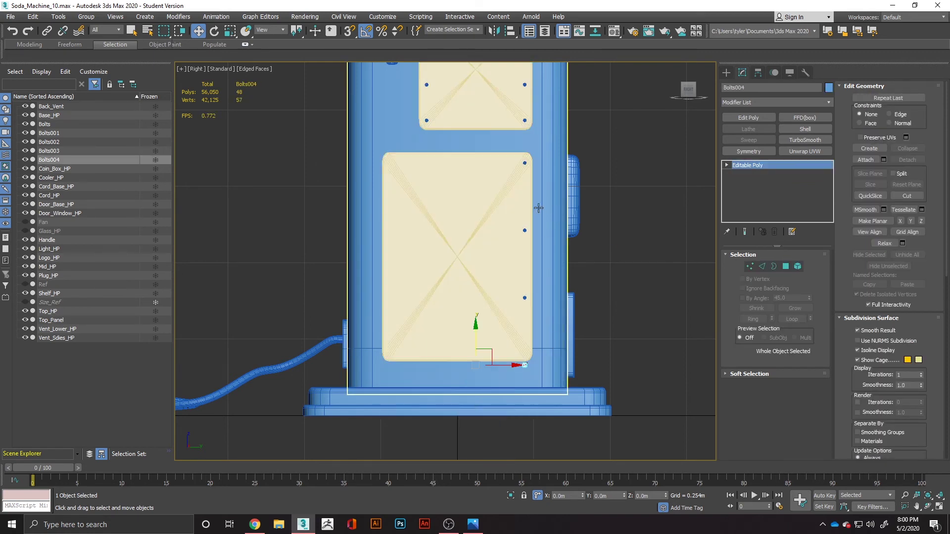
Step: Make three object copies of the corner bolt down the lower panel's edge and move the last one into the panel's lower corner
click(525, 163)
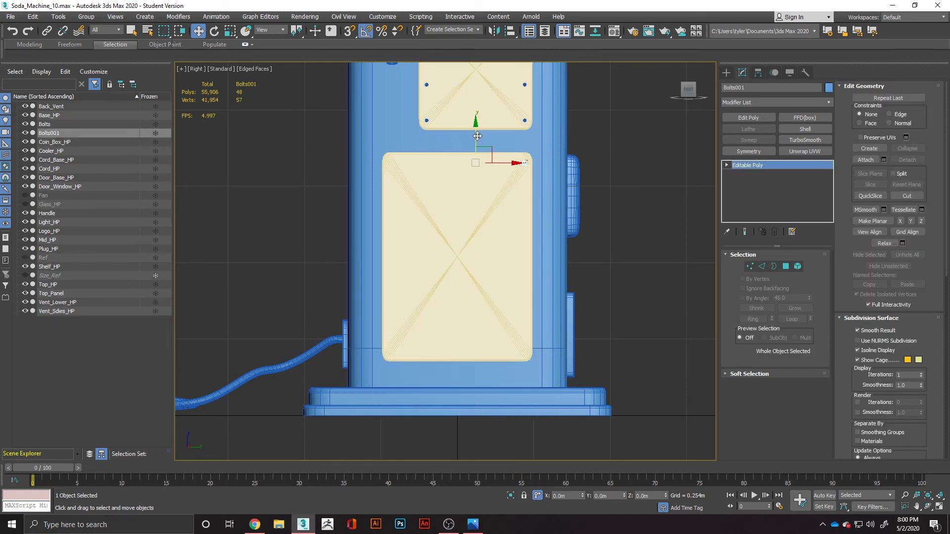
shift+drag(490, 150, 484, 195)
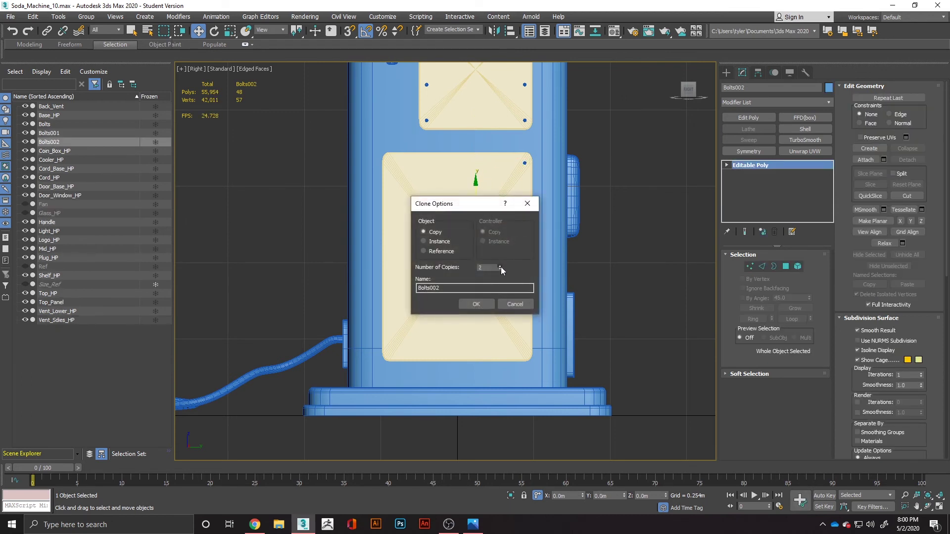
click(479, 304)
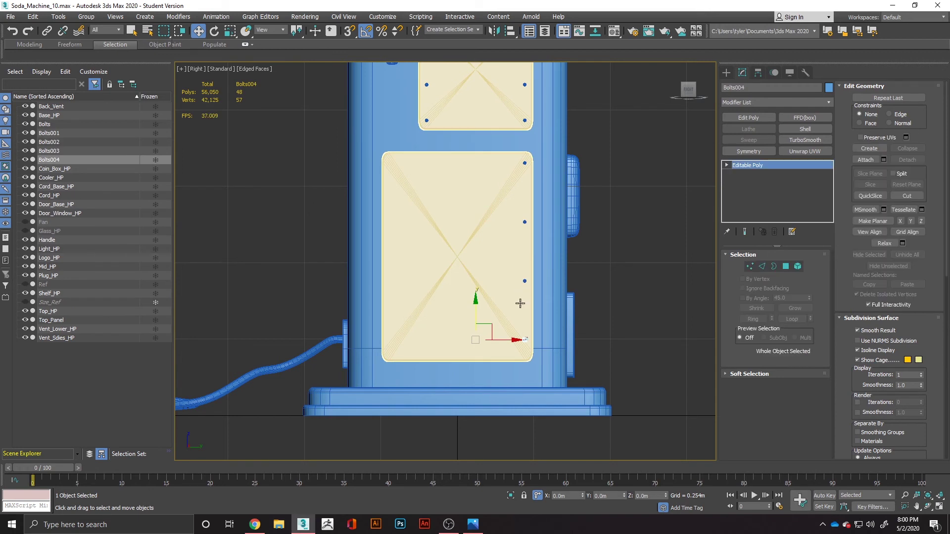
drag(478, 301, 484, 308)
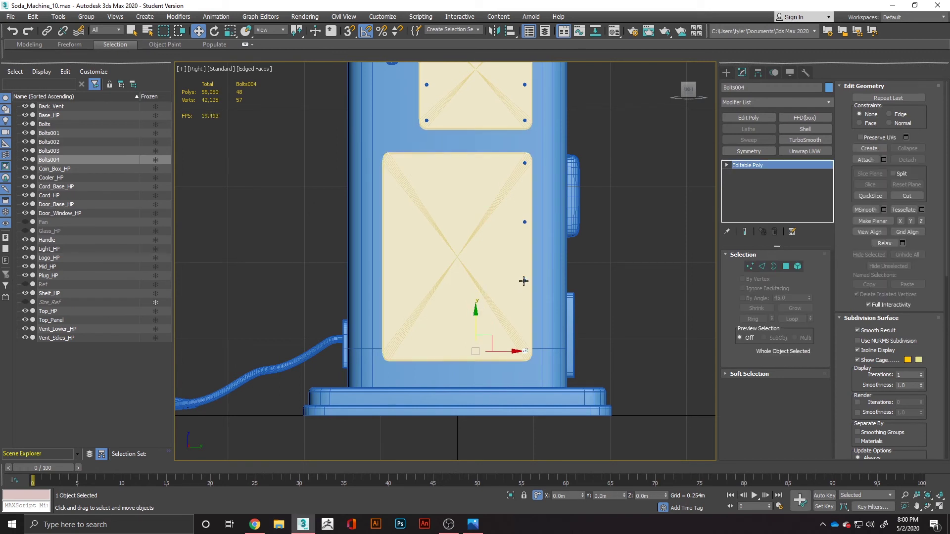
Step: Move the two middle bolts down together and centre them vertically by snapping to the lower panel's centre vertex
click(523, 282)
ctrl+click(525, 226)
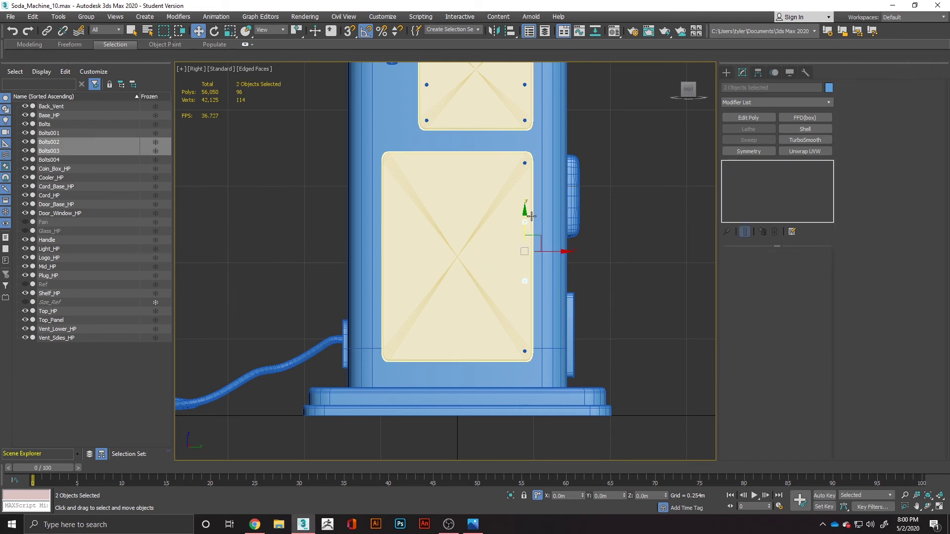
drag(527, 223, 528, 224)
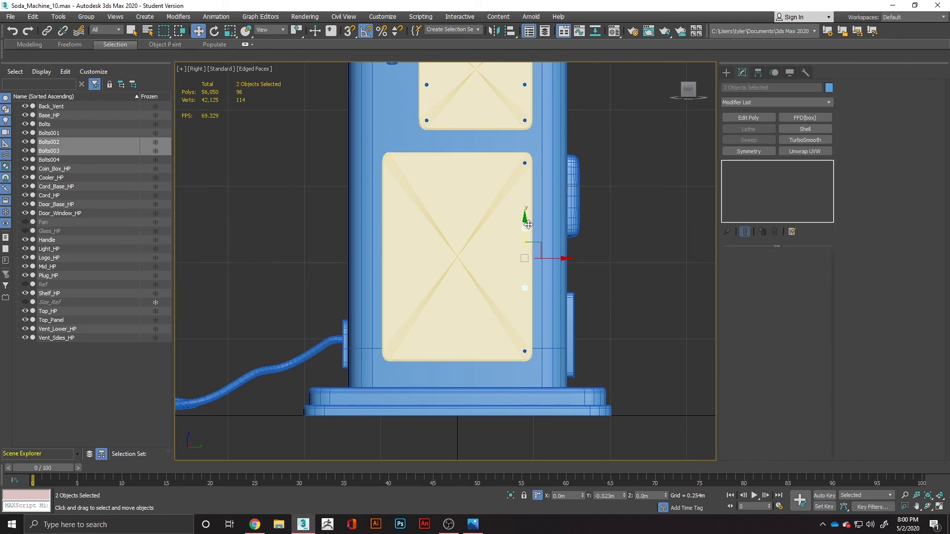
key(s)
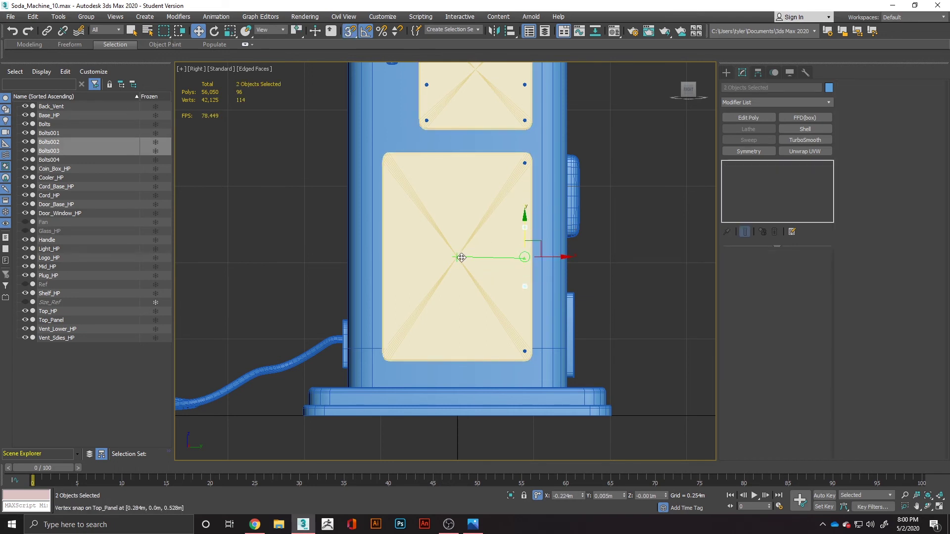
Step: Try to scale the two middle bolts vertically to spread them apart, and undo the scaling
key(r)
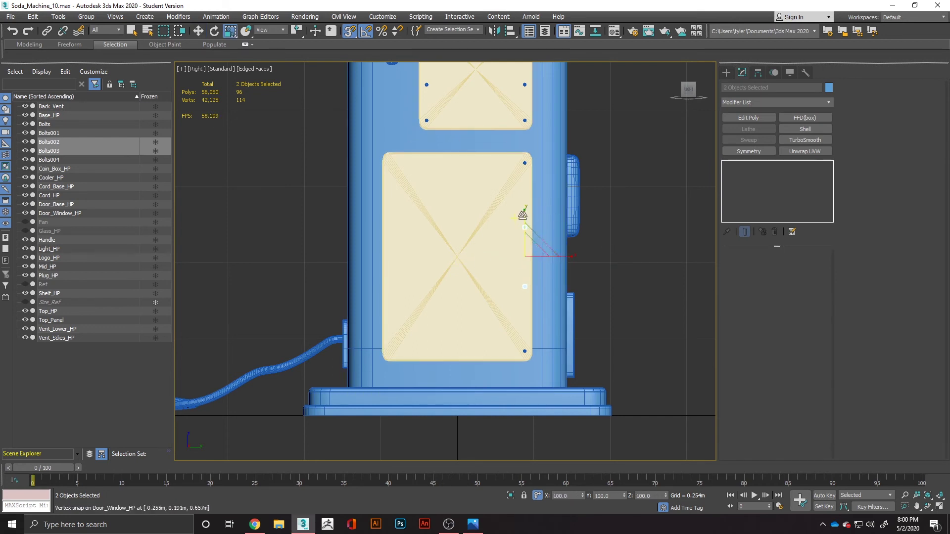
drag(524, 215, 526, 198)
key(ctrl+z)
click(624, 248)
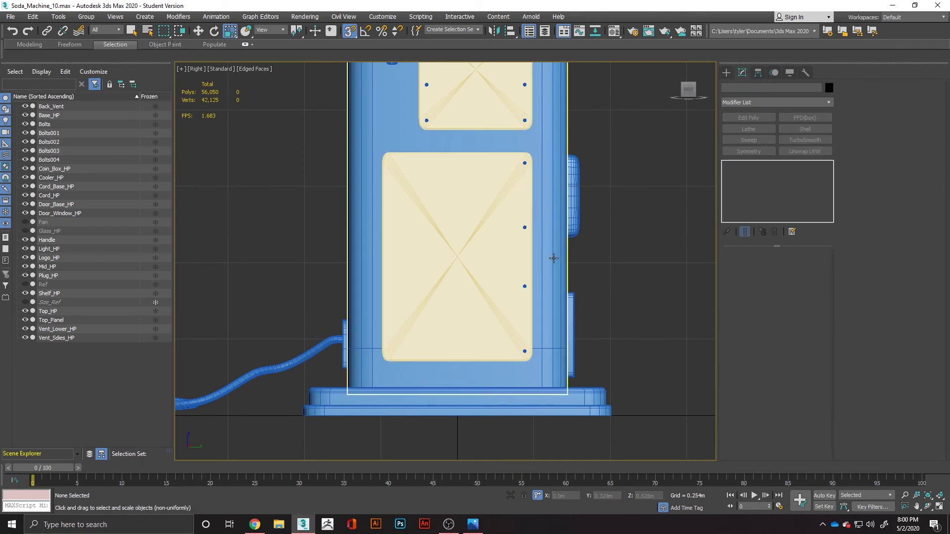
Step: Attach the other three bolts on the lower panel's edge to the upper corner bolt so they form one object
click(526, 164)
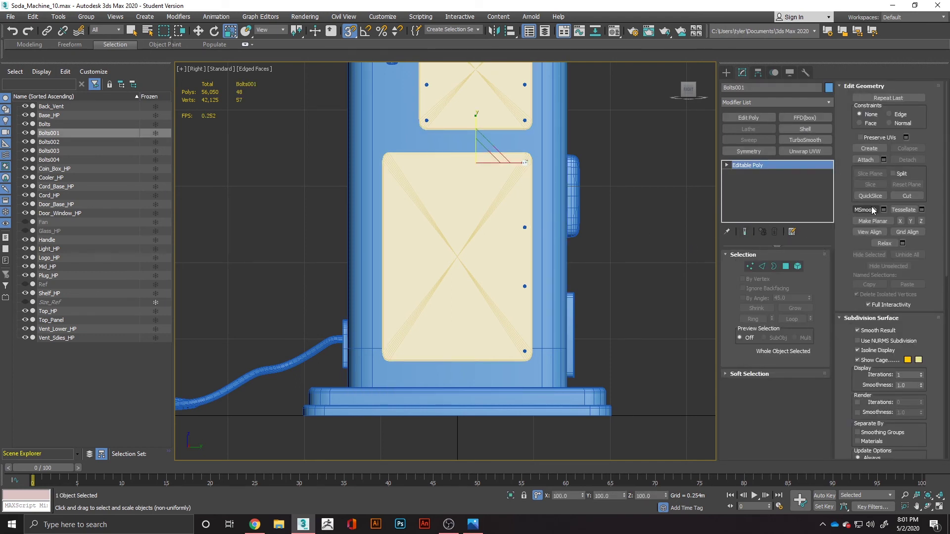
click(865, 160)
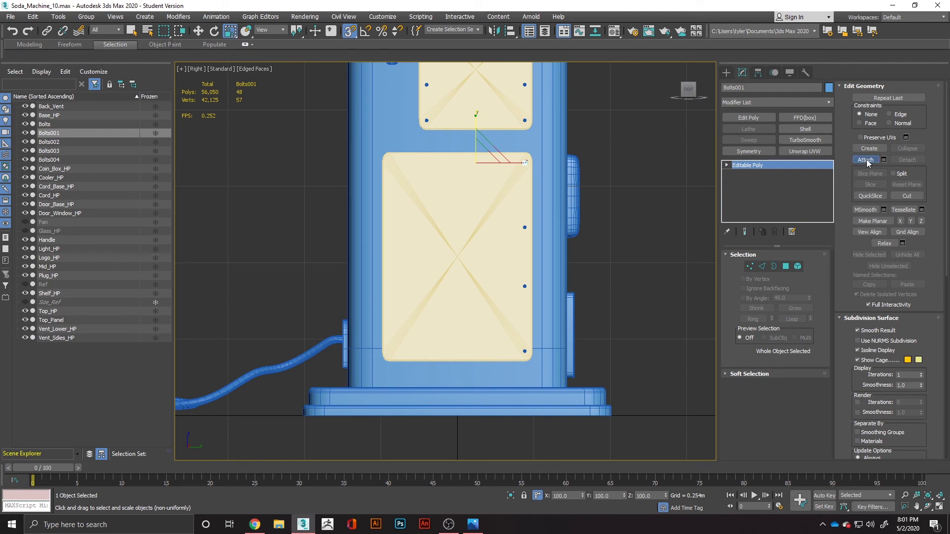
click(525, 228)
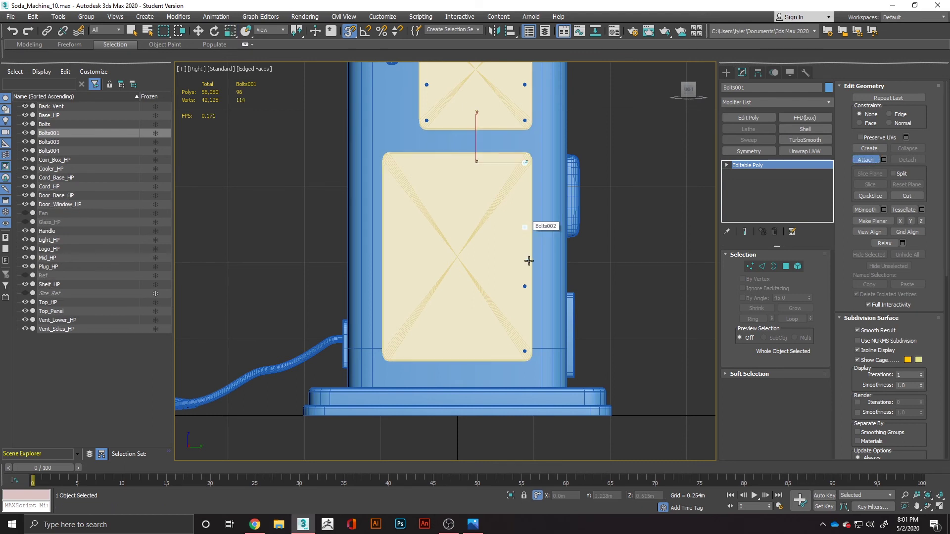
click(526, 287)
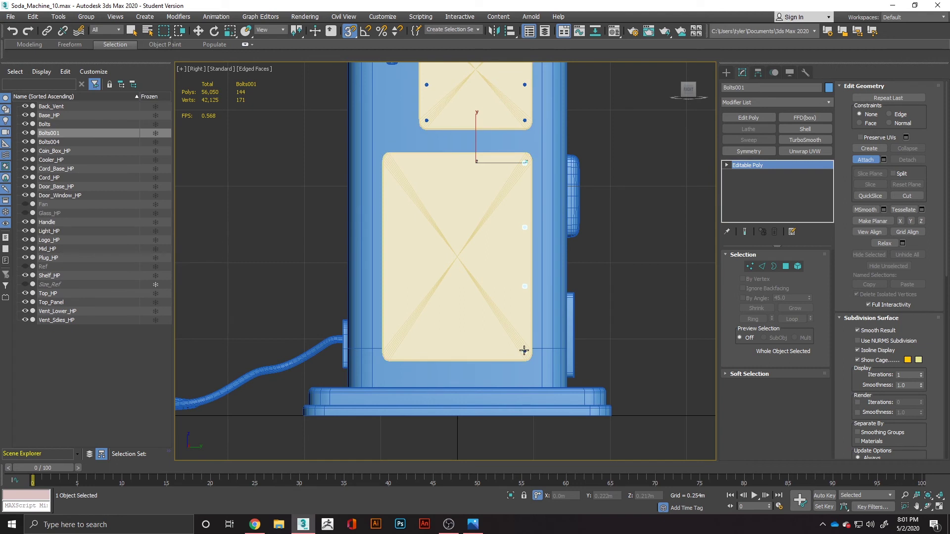
click(524, 351)
right_click(676, 261)
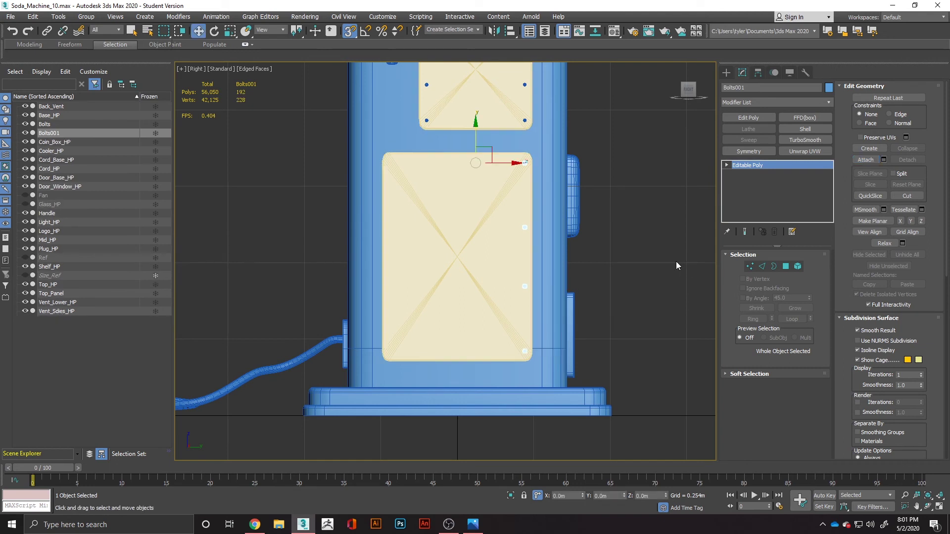
Step: Move only the pivot of the attached bolts sideways to the lower panel's centre, using vertex snapping
click(758, 73)
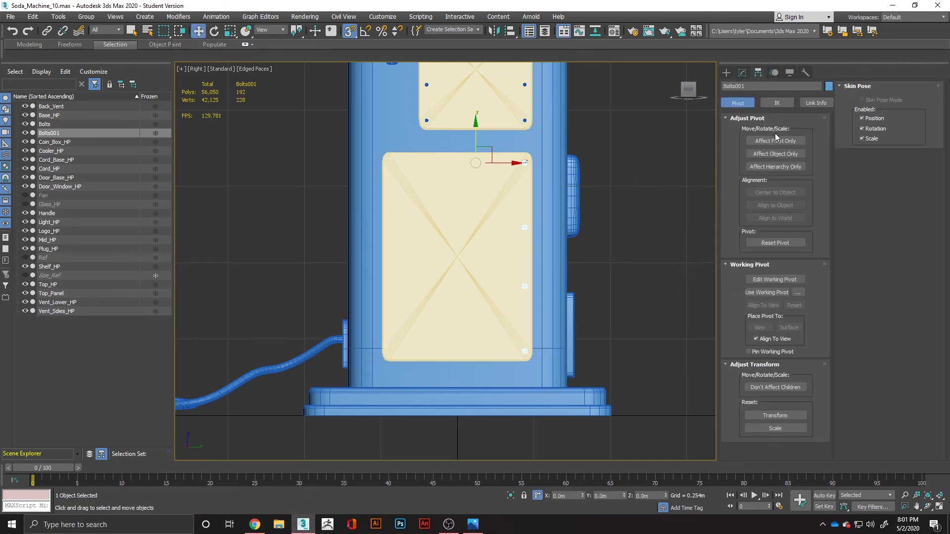
click(775, 141)
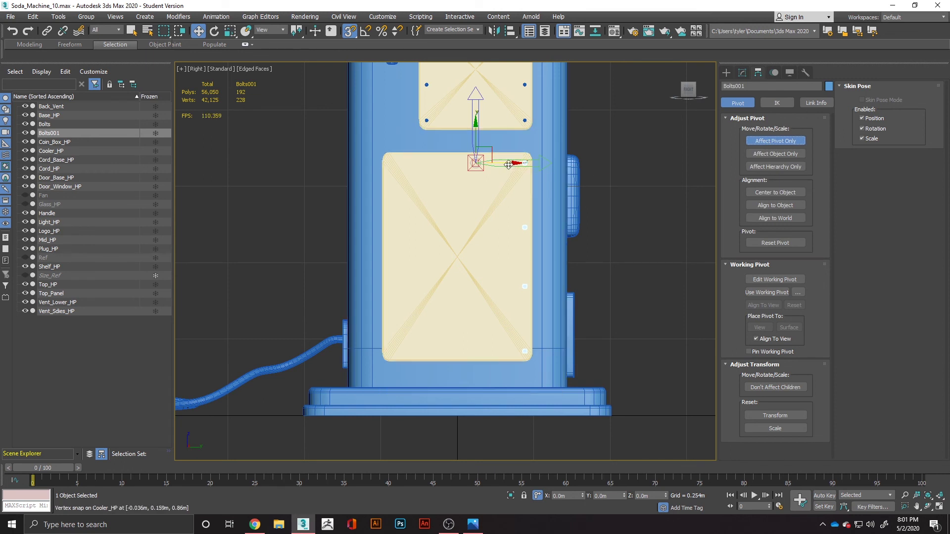
drag(508, 164, 458, 256)
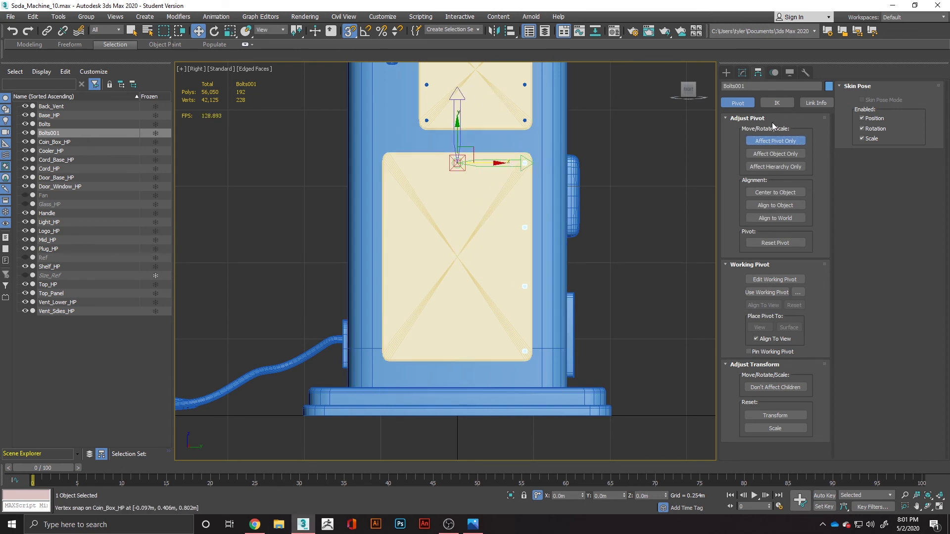
click(775, 140)
click(742, 73)
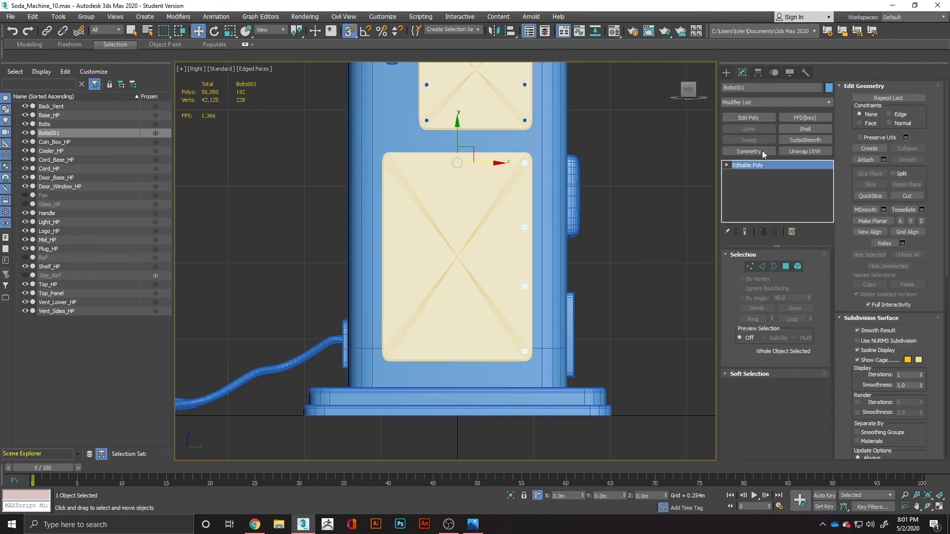
Step: Mirror the bolts to the lower panel's opposite edge with a Symmetry modifier on the Y axis, and convert the result to Editable Poly
click(751, 151)
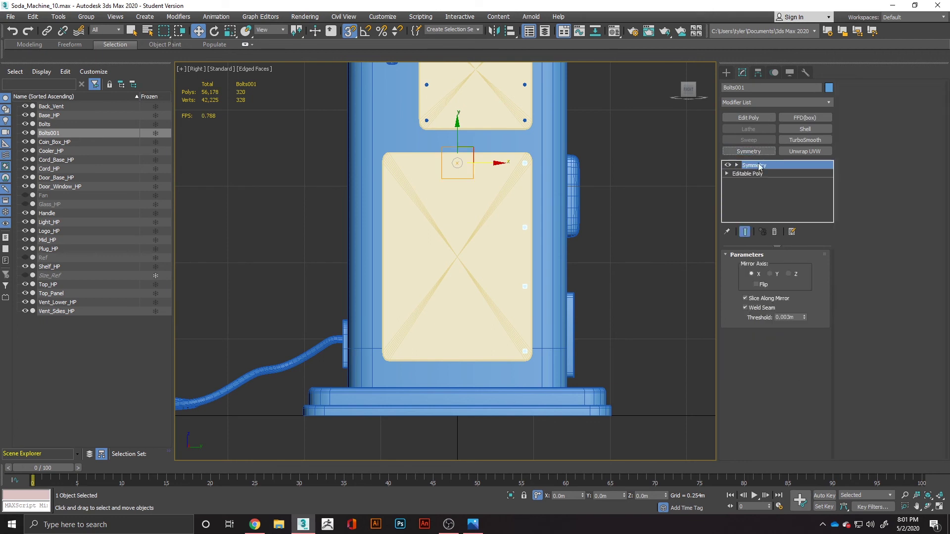
click(770, 274)
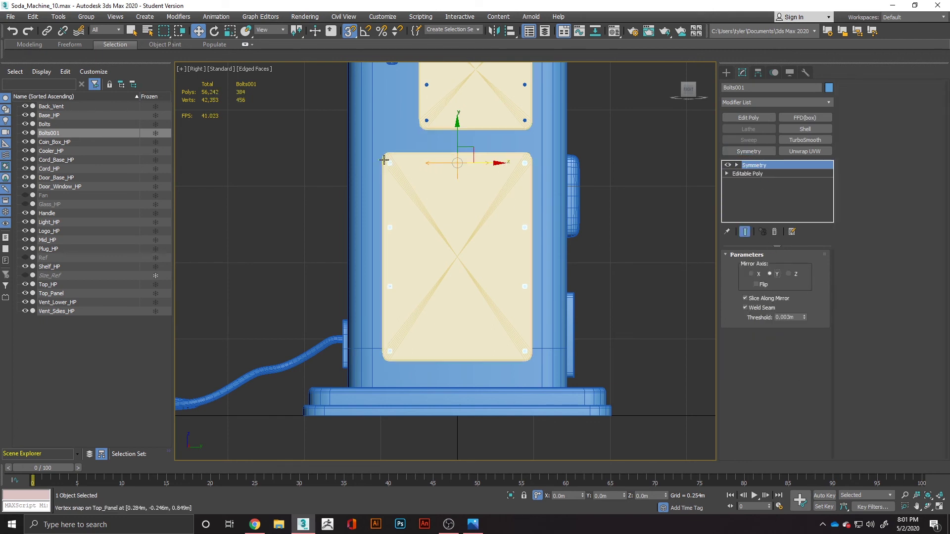
scroll(536, 214, down, 2)
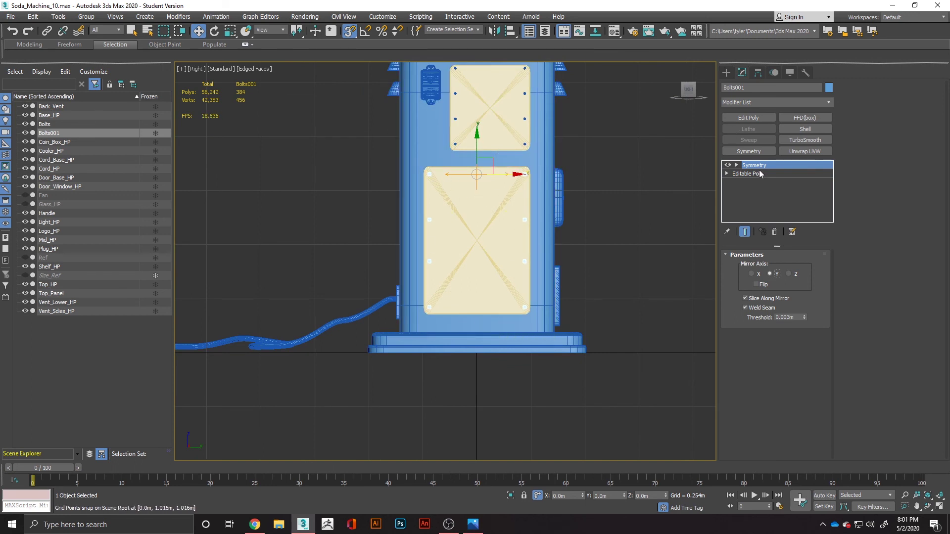
right_click(523, 218)
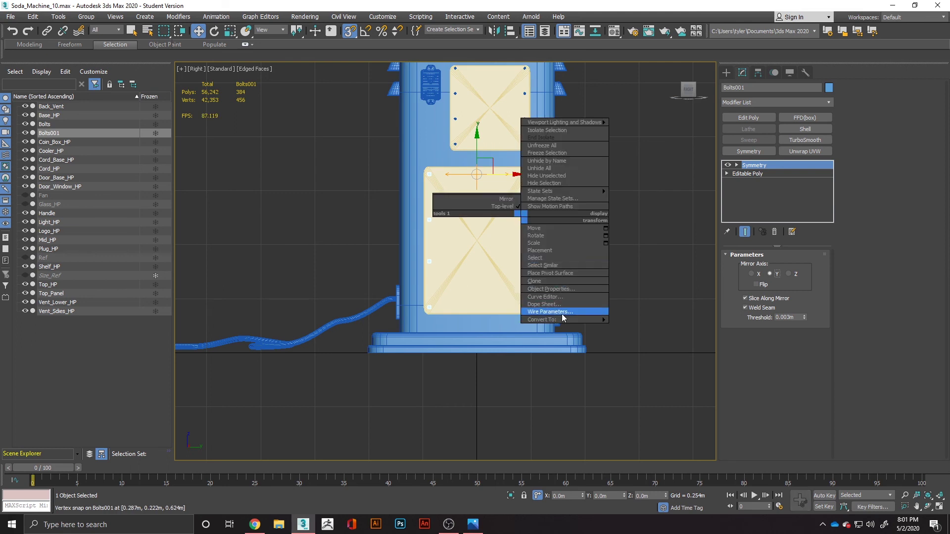
mouse_move(564, 319)
click(633, 327)
click(622, 261)
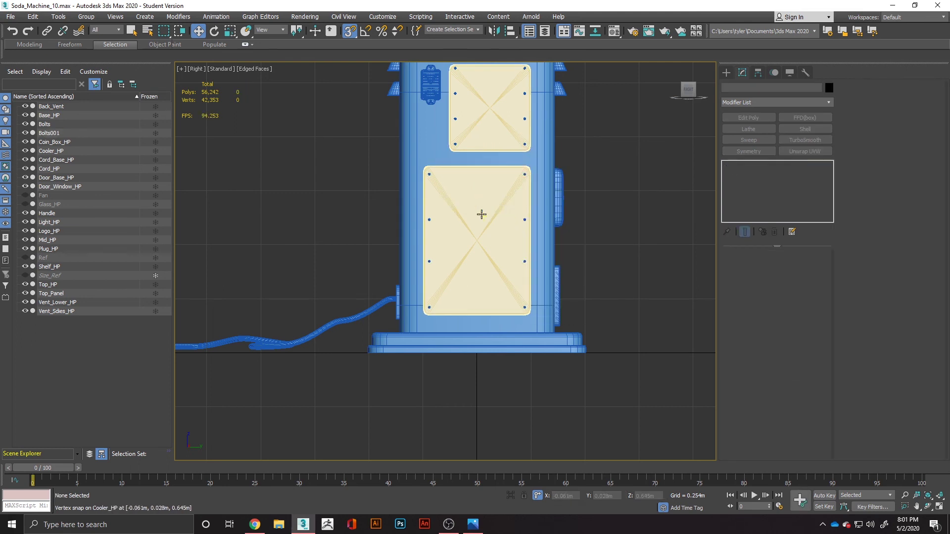
Step: Detach the lower panel element from Top_Panel as a separate object with the default name
scroll(502, 210, up, 3)
middle_drag(478, 311, 444, 330)
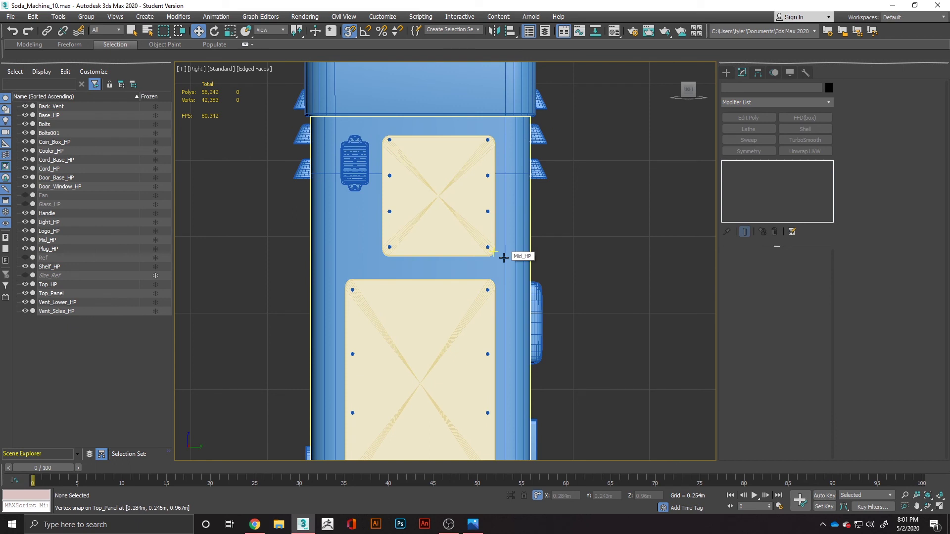
click(462, 320)
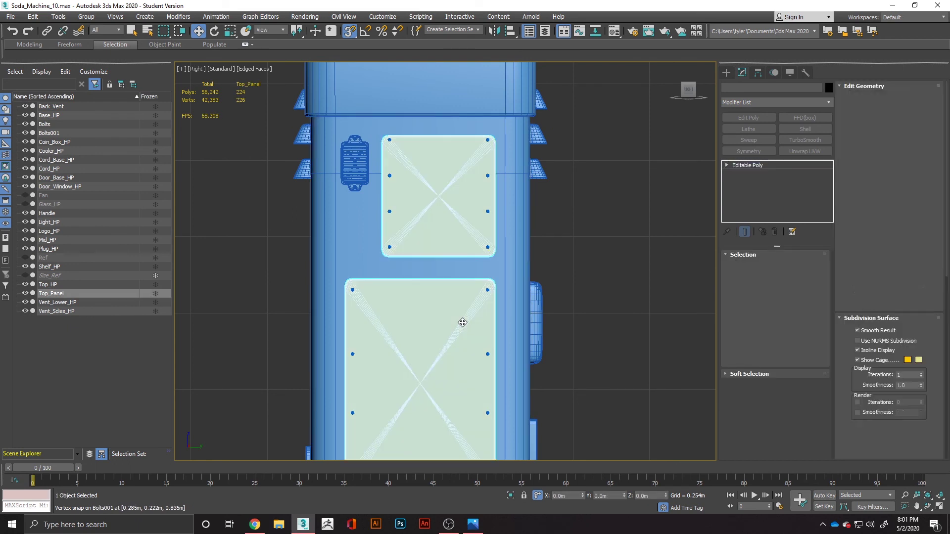
click(797, 267)
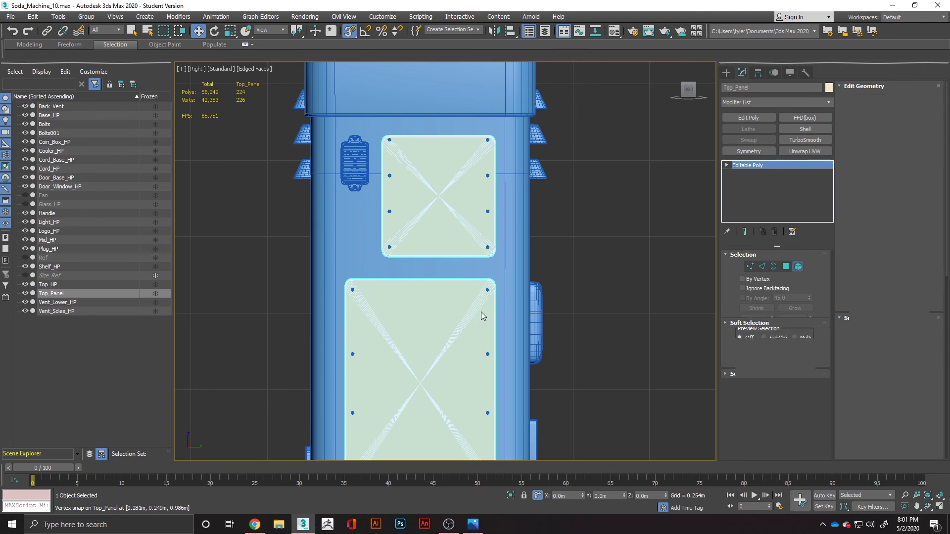
click(419, 333)
click(907, 159)
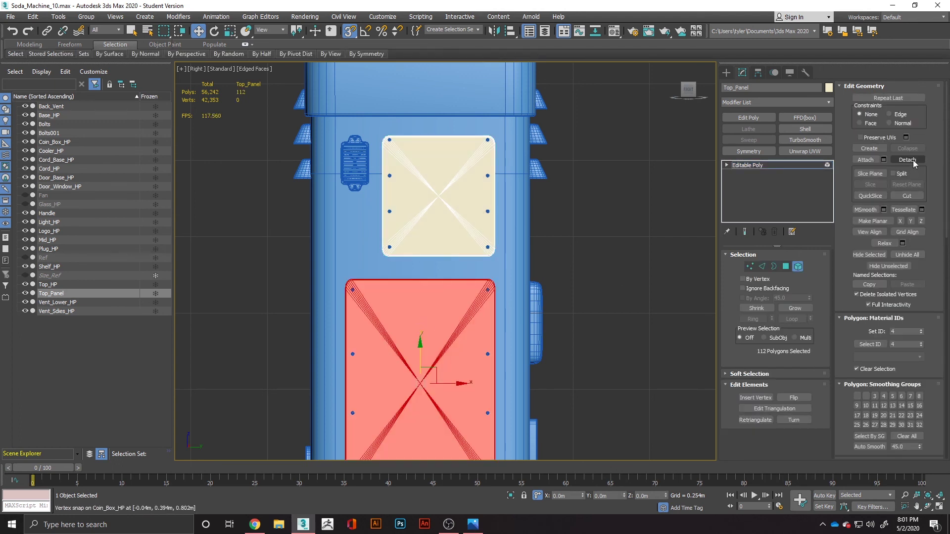
click(506, 267)
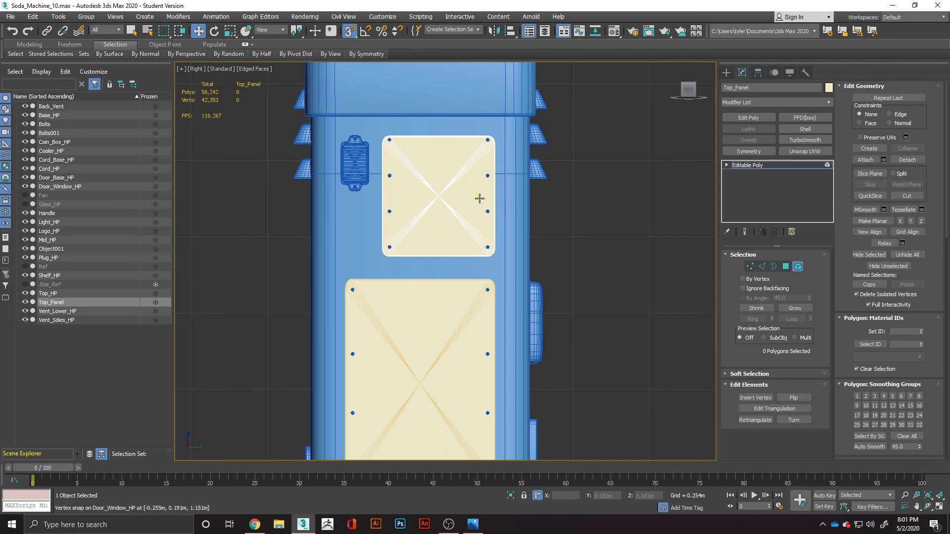
Step: Leave element editing on Top_Panel and attach the upper panel's bolts to it
click(487, 212)
click(613, 206)
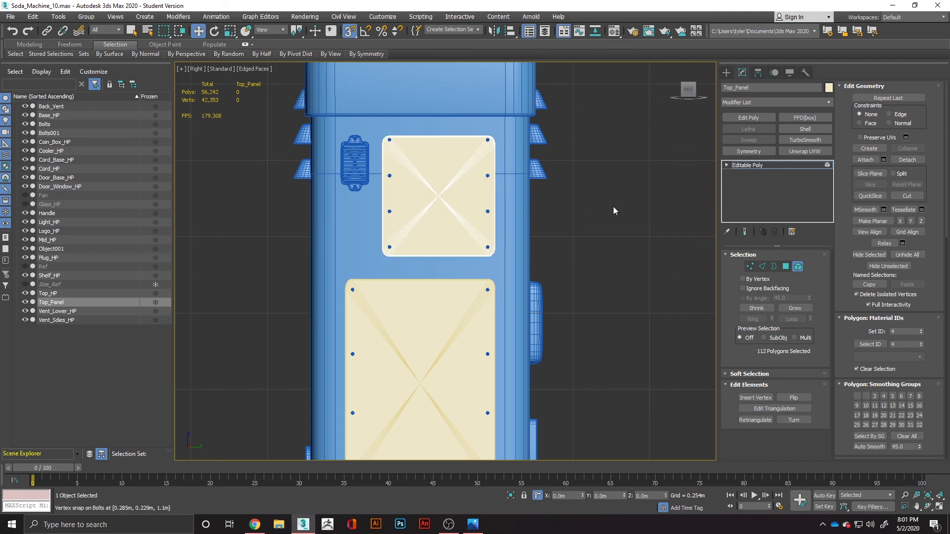
click(798, 267)
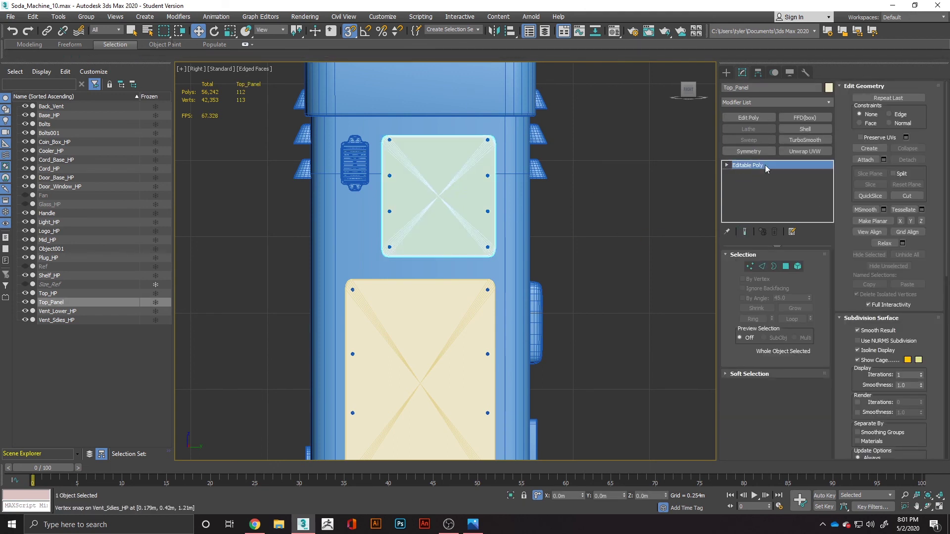
click(865, 160)
click(488, 176)
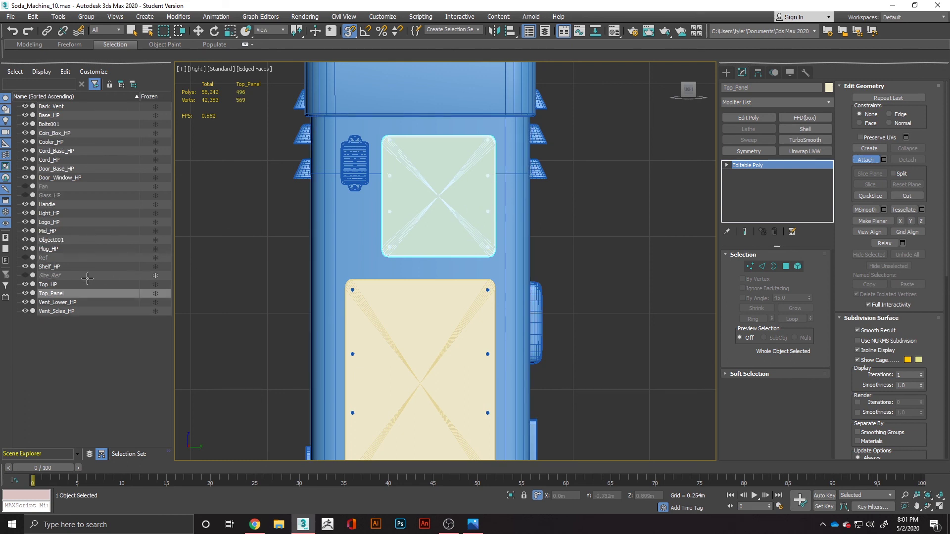
key(w)
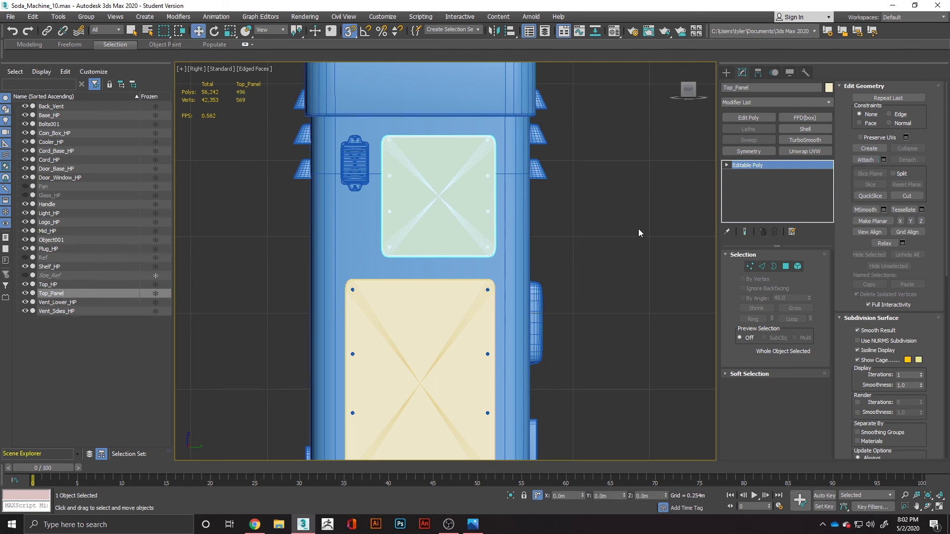
Step: Attach the lower panel's bolts to the detached lower panel object and rename the combined object Bottom_Panel
click(452, 303)
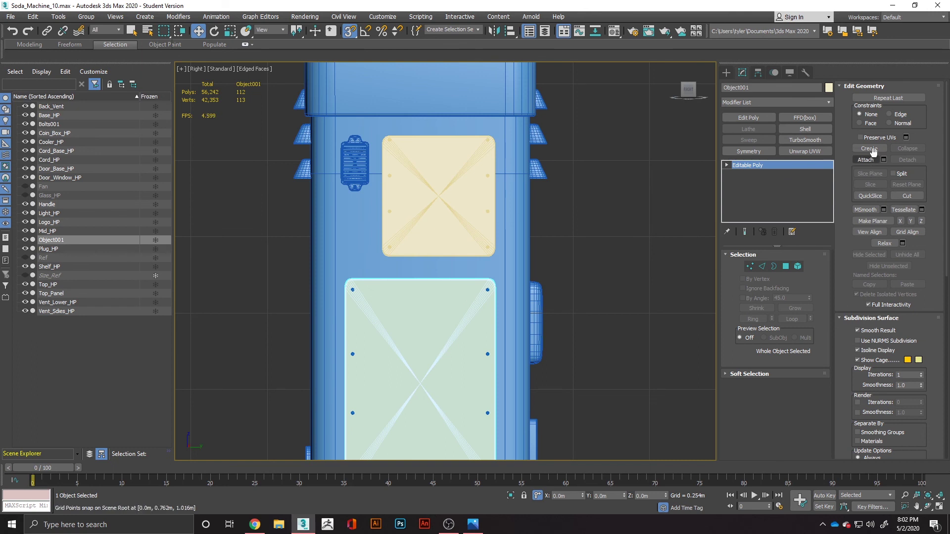
click(865, 160)
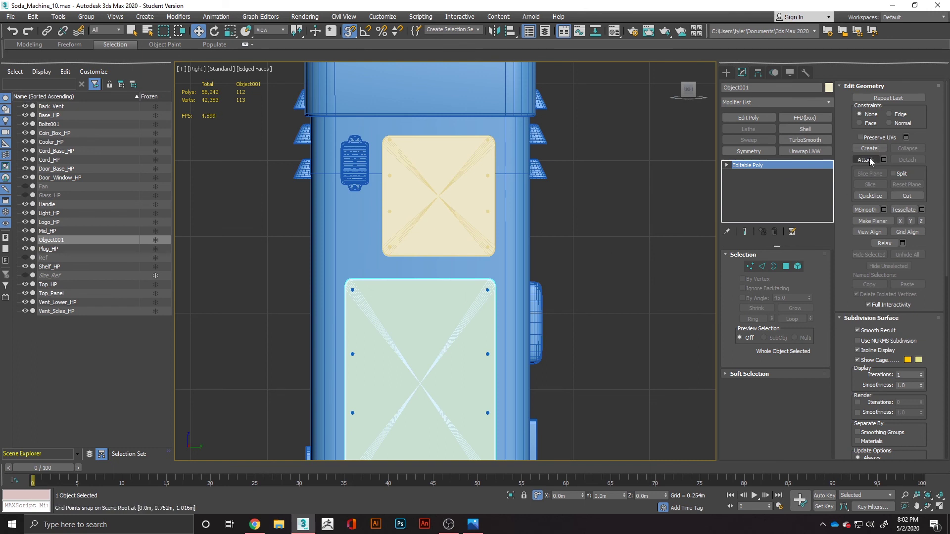
click(487, 290)
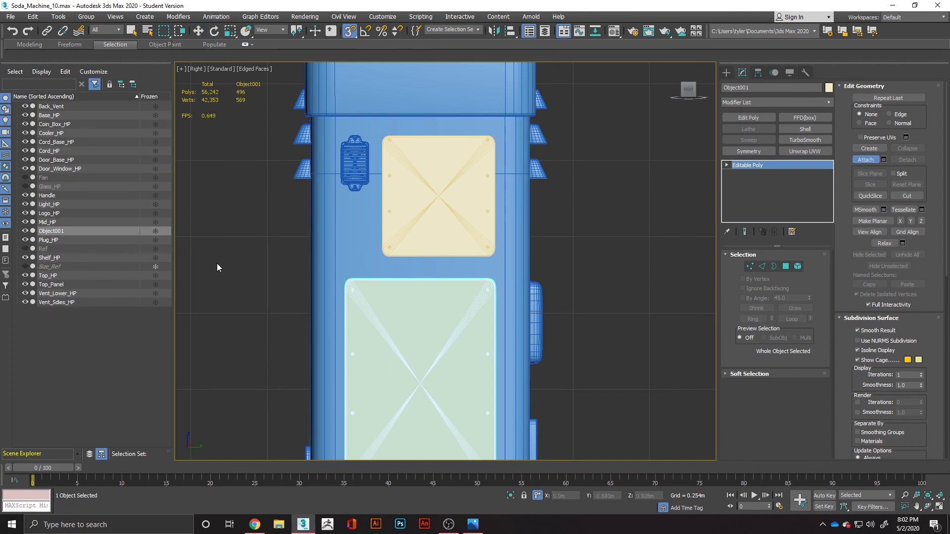
key(w)
double_click(60, 232)
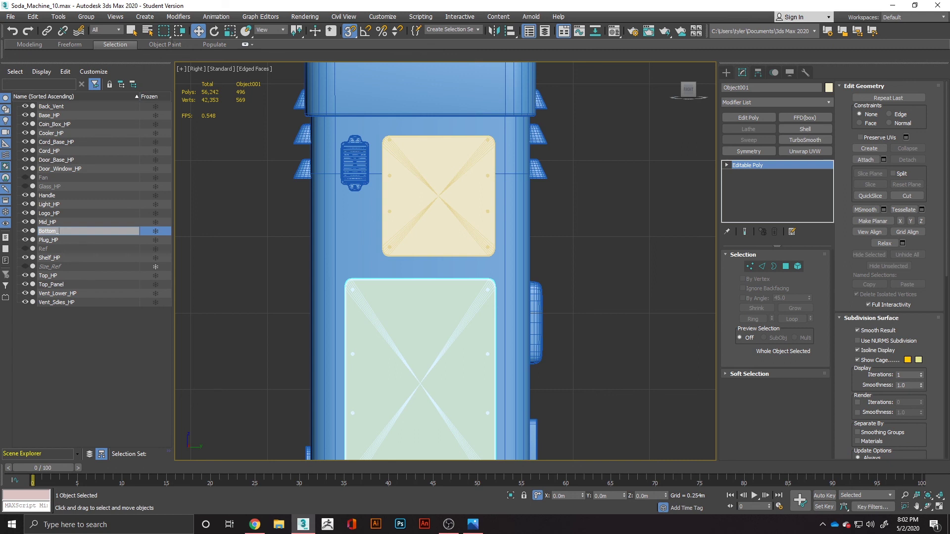
key(Return)
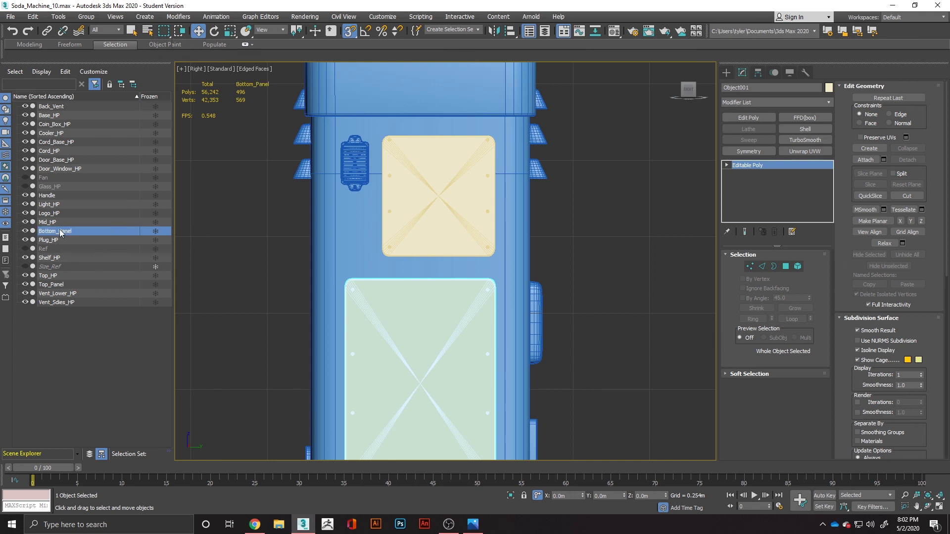
Step: Assign the machine's medium blue object color to both back panels together with the body parts around them, then clear the selection
drag(294, 218, 589, 333)
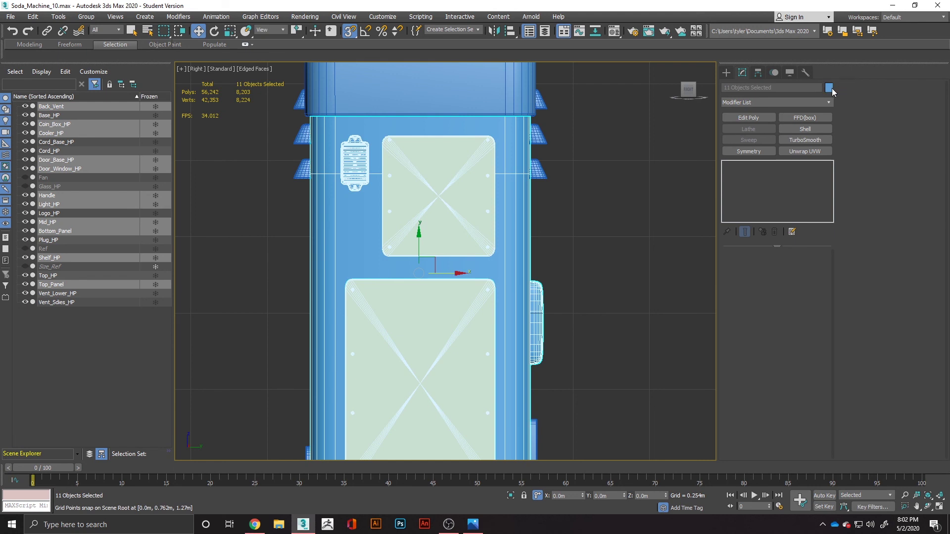
click(829, 89)
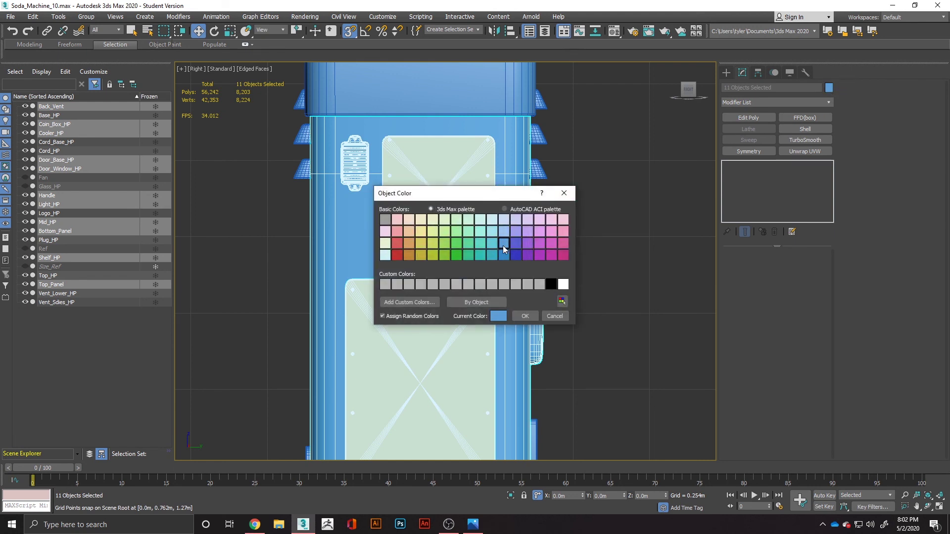
click(525, 315)
click(583, 280)
Step: Inspect the back of the machine and switch to Photos to compare it with the back view in Soda_Machine_Ref_3.jpg
scroll(565, 280, down, 3)
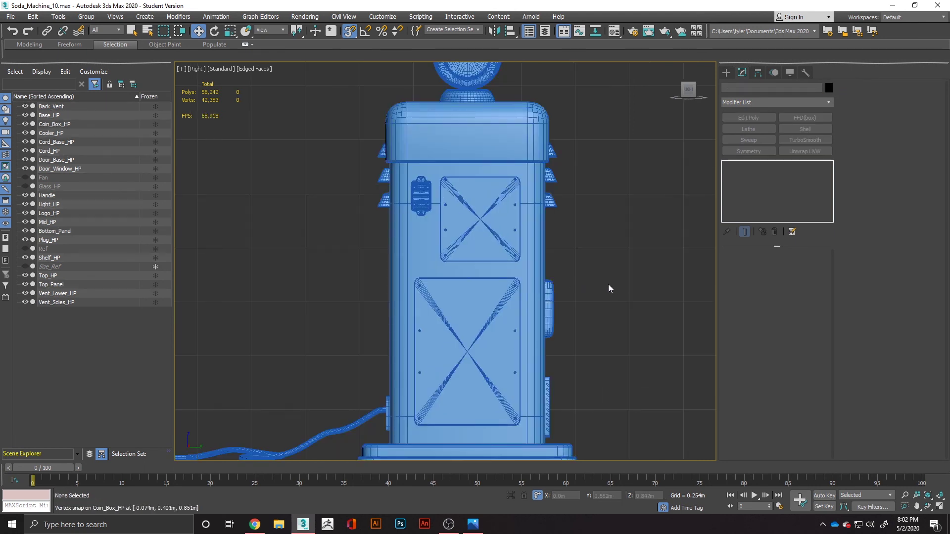
alt+middle_drag(596, 289, 180, 340)
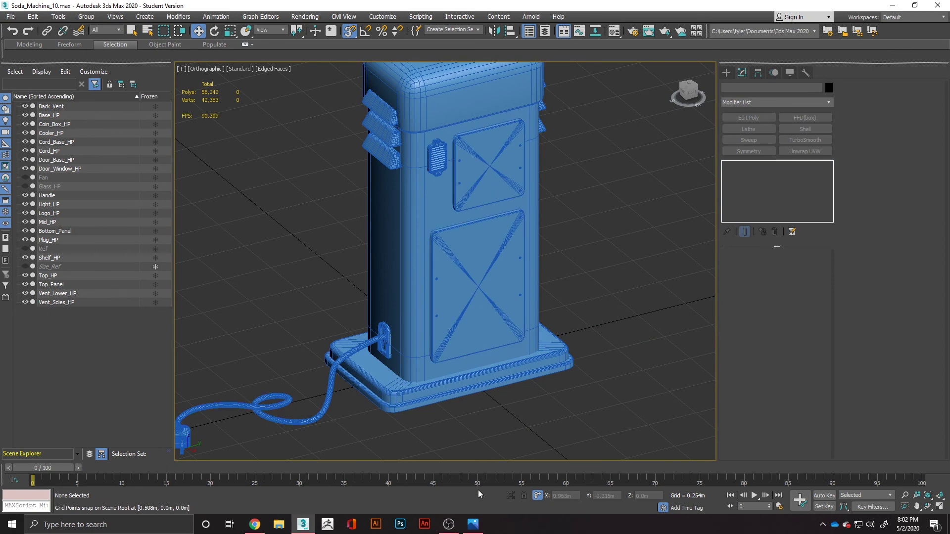
click(473, 524)
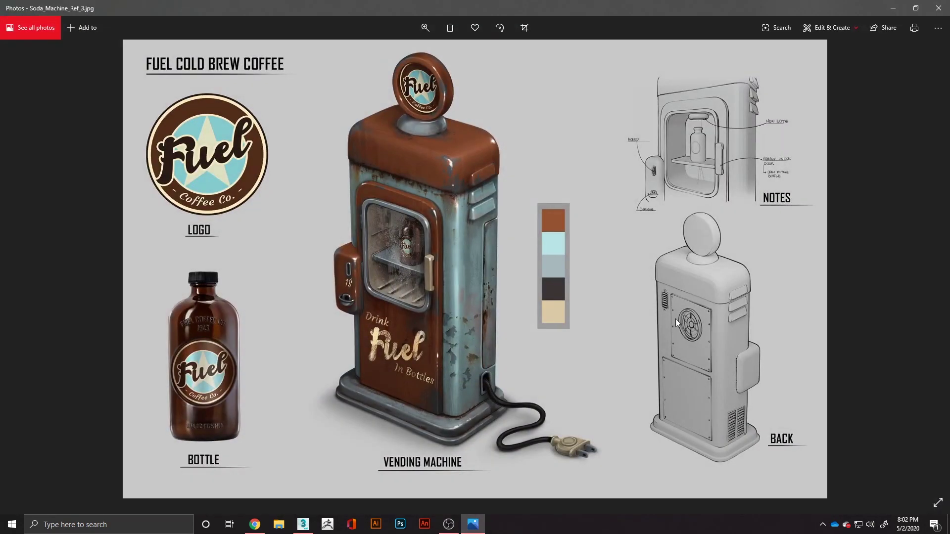